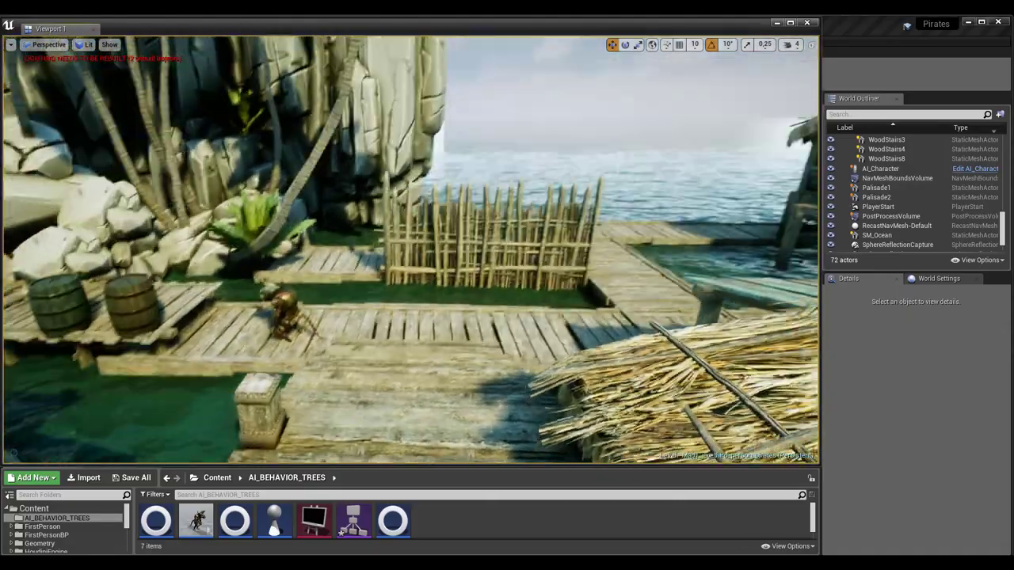
Pull the camera back for a wider dock view and start Play In Editor.
{"action": "right_click_drag", "start_coordinate": [381, 367], "coordinate": [381, 366]}
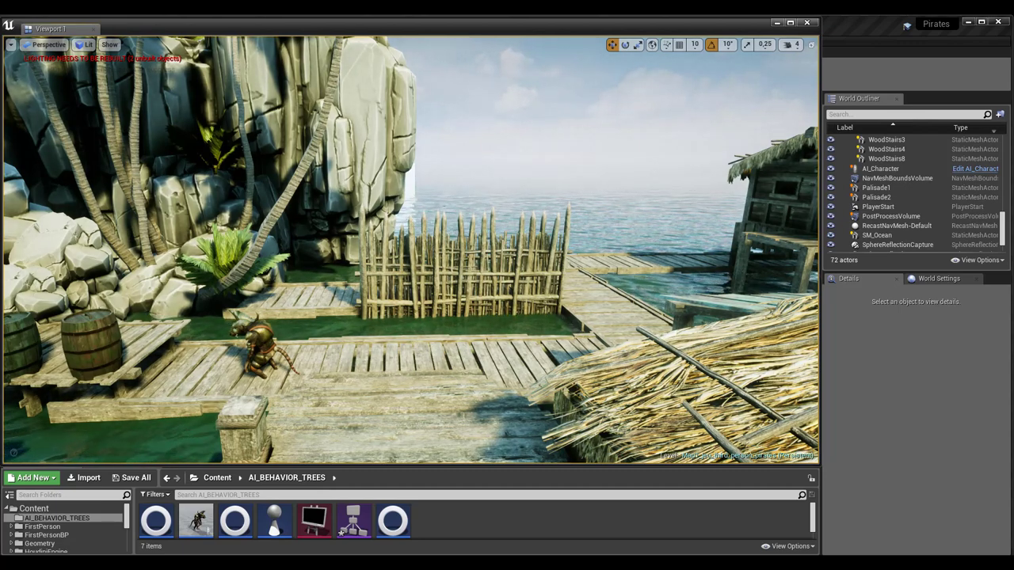
{"action": "key", "text": "alt+p"}
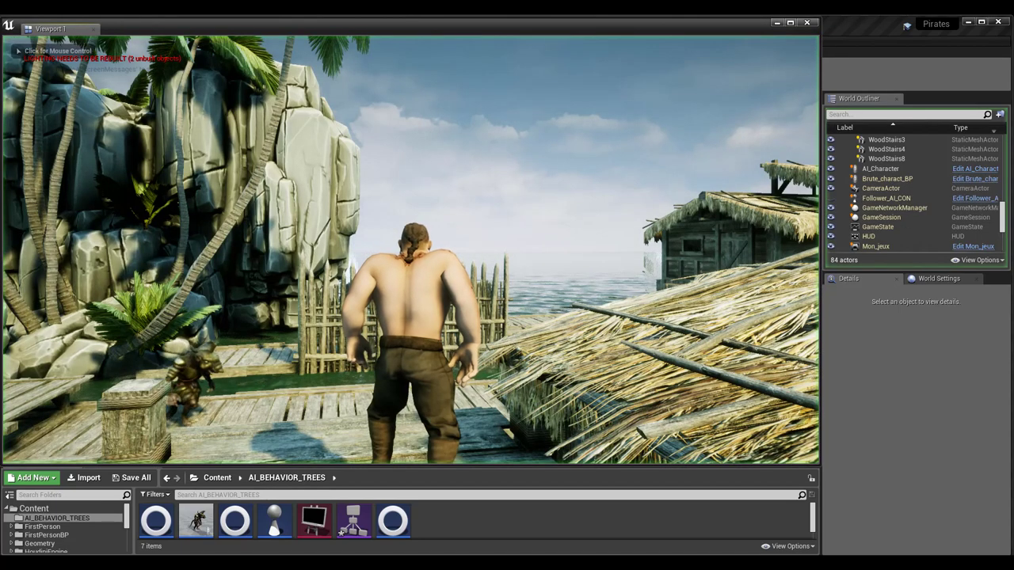
Run the Brute along the dock toward the sea with the AI following, then stop playing.
{"action": "left_click", "coordinate": [443, 254]}
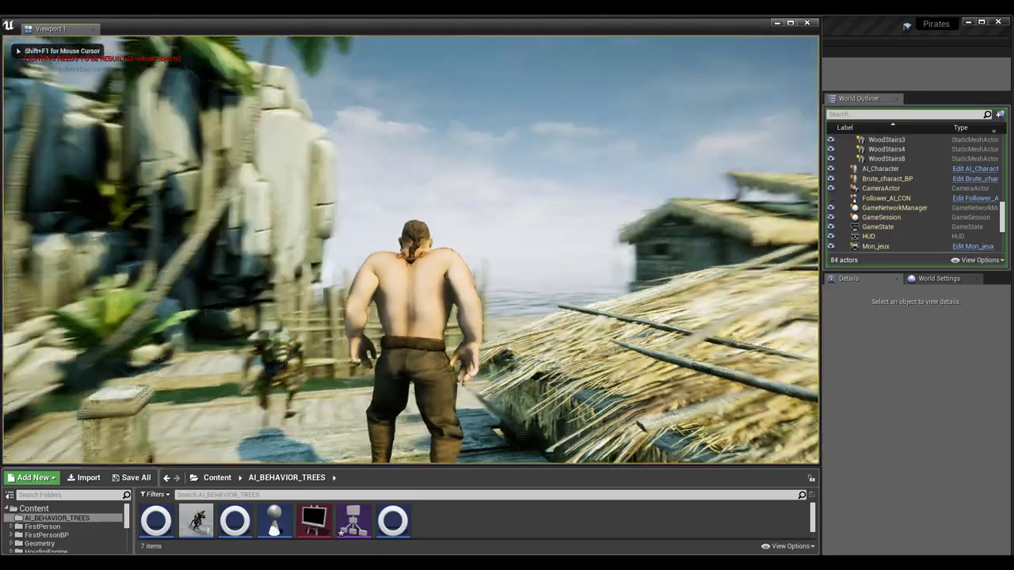
{"action": "key", "text": "w"}
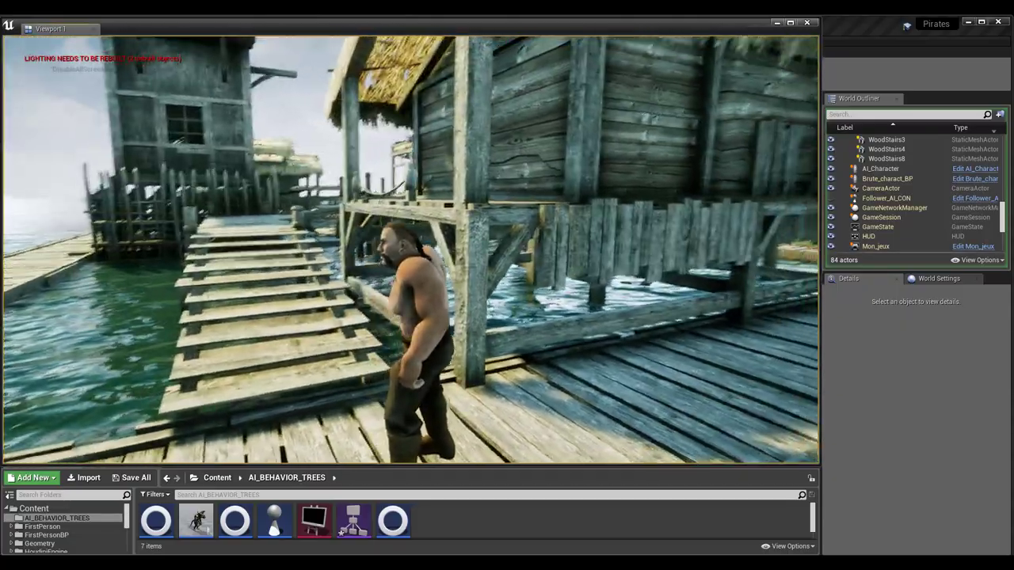
{"action": "key", "text": "Escape"}
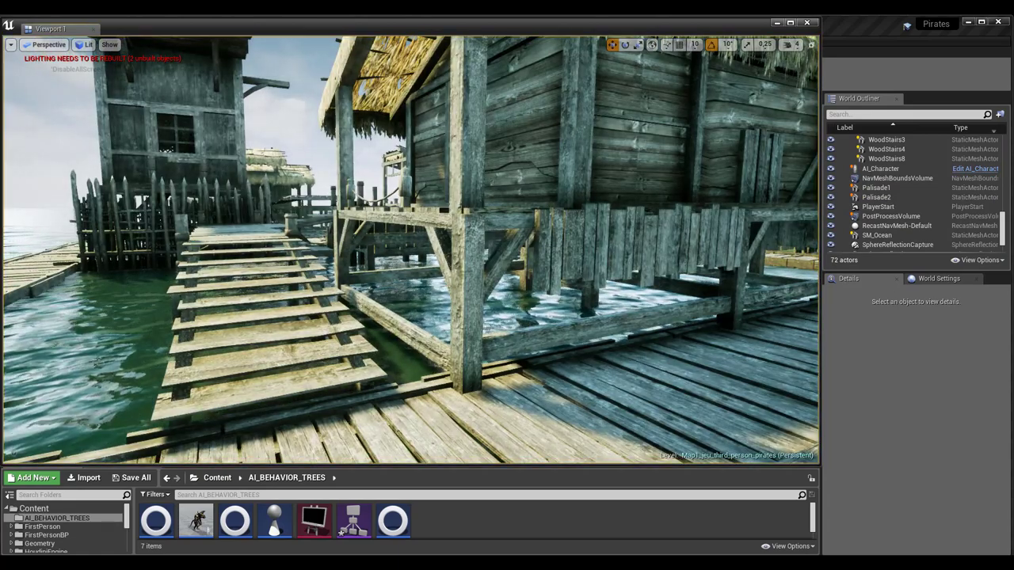
Exit immersive mode and shrink the viewport so AI_BEHAVIOR_TREES asset names are readable.
{"action": "key", "text": "F11"}
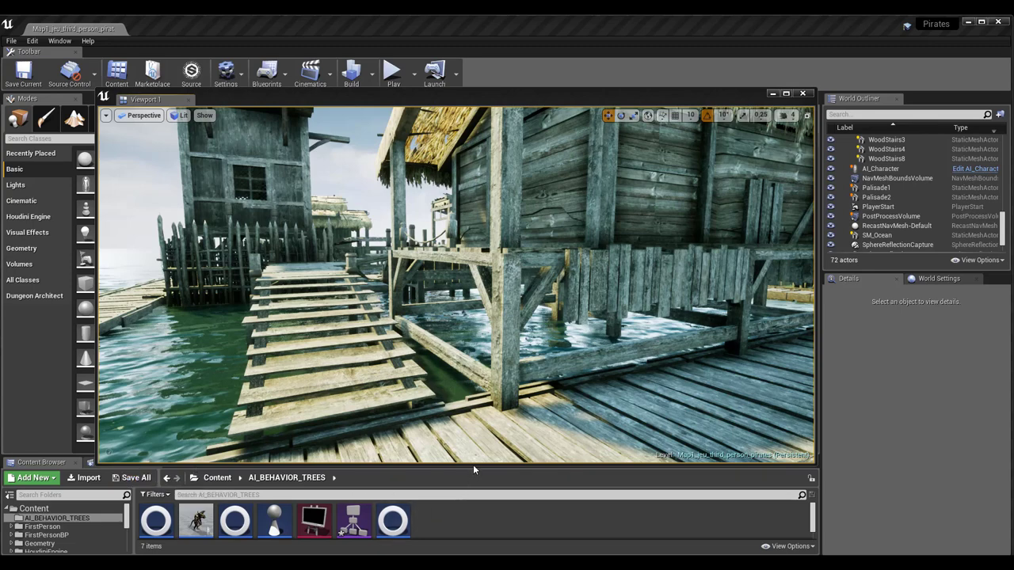
{"action": "left_click_drag", "start_coordinate": [470, 466], "coordinate": [459, 470]}
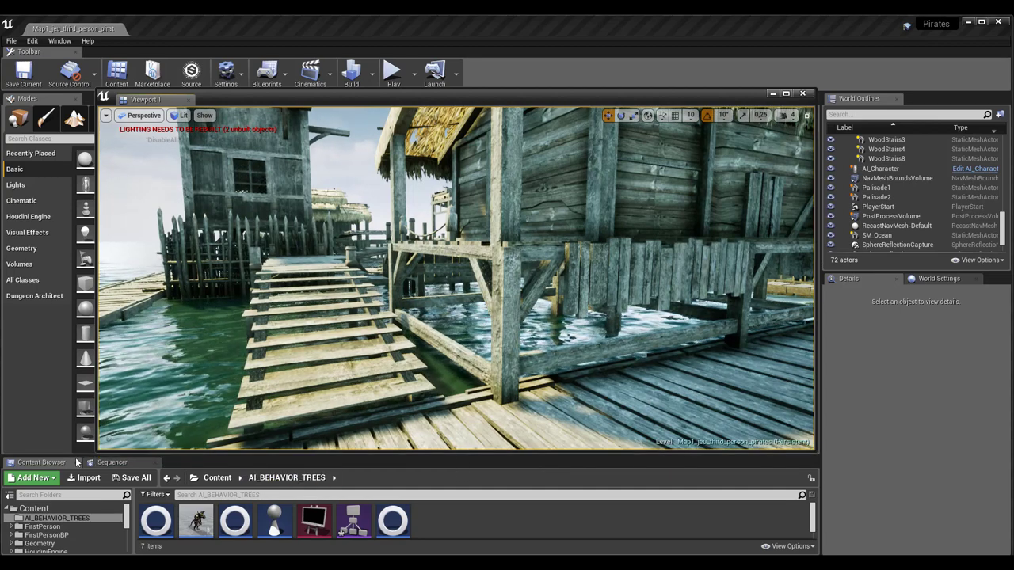
{"action": "left_click_drag", "start_coordinate": [77, 456], "coordinate": [83, 438]}
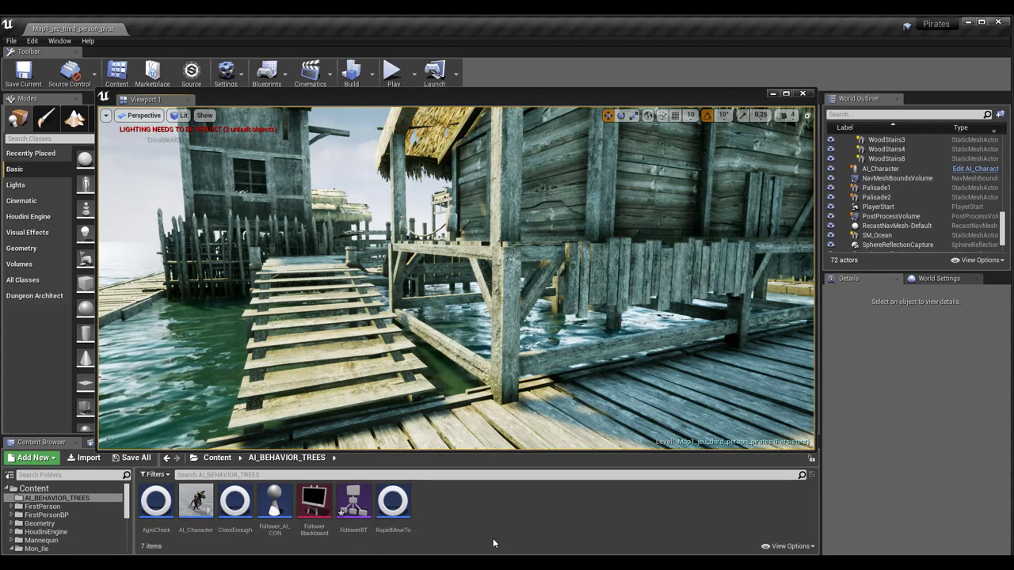
Open the FollowerBT behavior tree from the Content Browser and reposition its editor window.
{"action": "left_click", "coordinate": [354, 505]}
{"action": "double_click", "coordinate": [354, 504]}
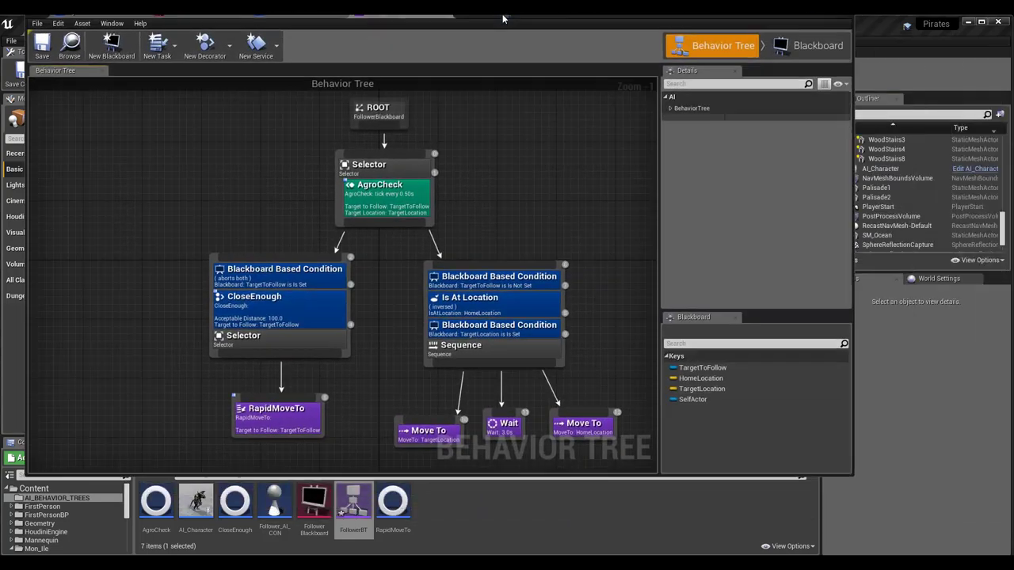
{"action": "left_click_drag", "start_coordinate": [501, 15], "coordinate": [555, 49]}
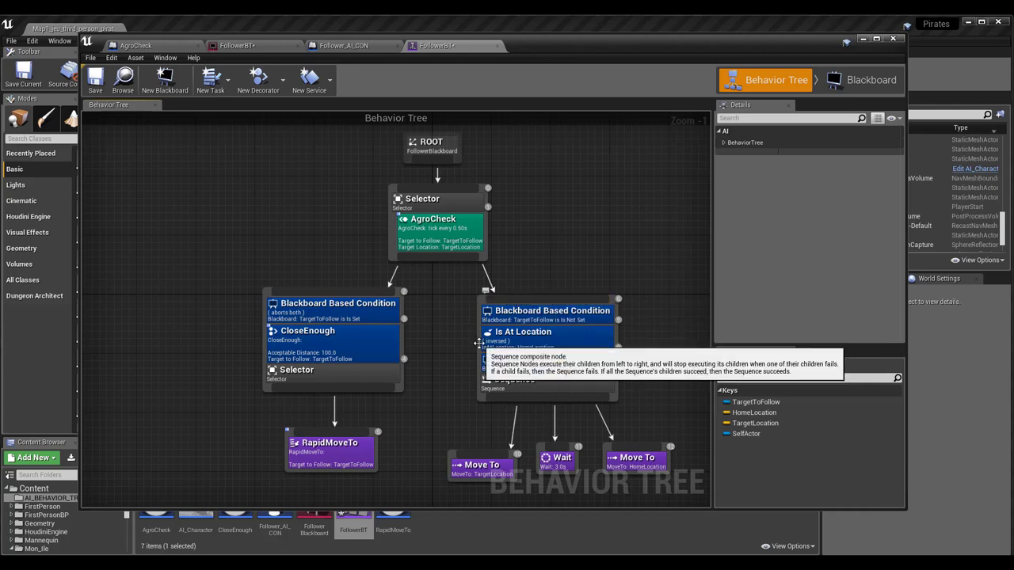
Review the Details of the Sequence node and the left Selector node.
{"action": "left_click", "coordinate": [483, 338]}
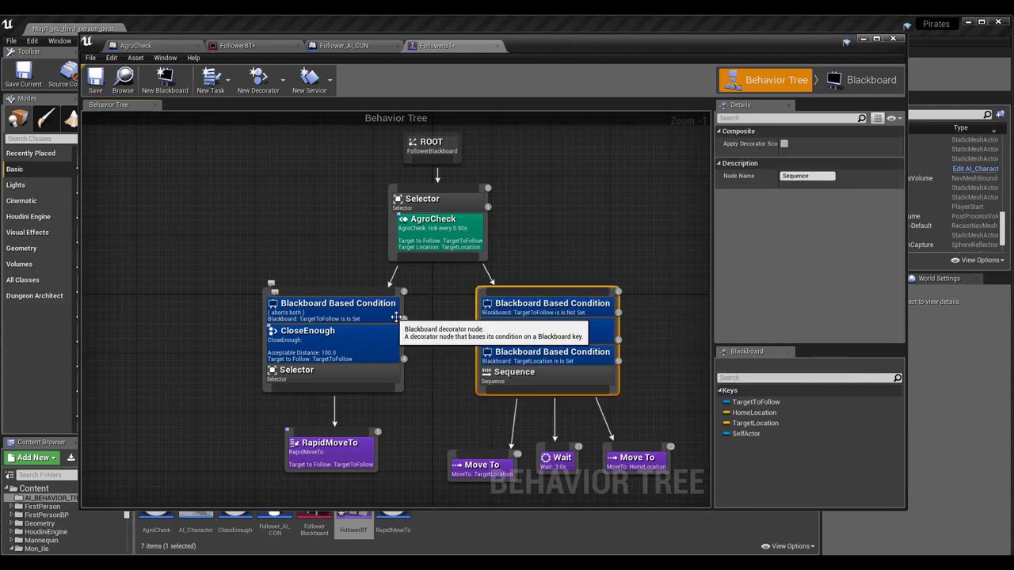
{"action": "left_click", "coordinate": [264, 364]}
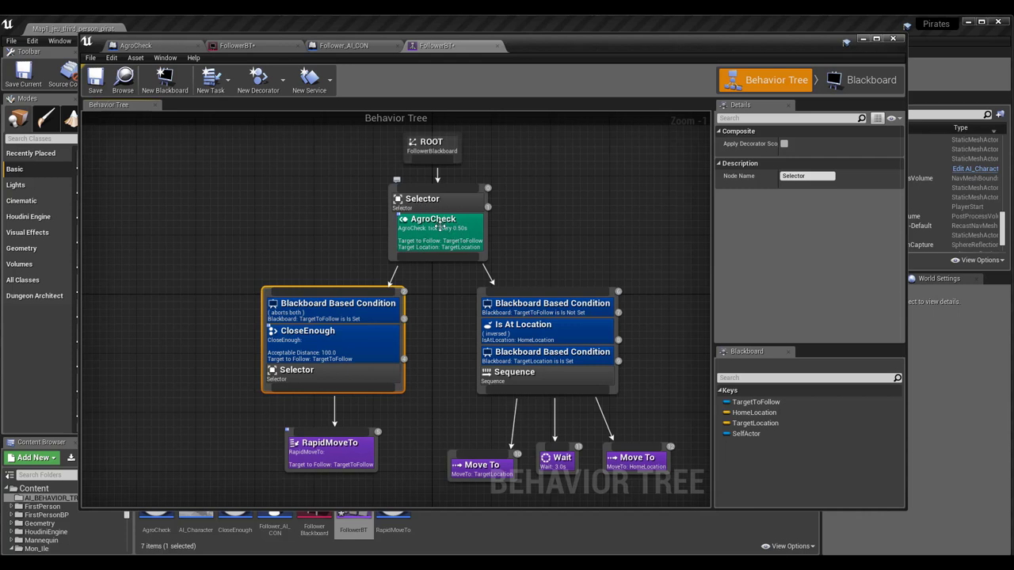
{"action": "mouse_move", "coordinate": [439, 228]}
{"action": "left_mouse_down"}
{"action": "mouse_move", "coordinate": [418, 241]}
{"action": "mouse_move", "coordinate": [381, 323]}
{"action": "mouse_move", "coordinate": [456, 133]}
{"action": "left_mouse_up"}
Move and shorten the behavior tree window, then return to the main level editor.
{"action": "left_click_drag", "start_coordinate": [532, 38], "coordinate": [535, 51]}
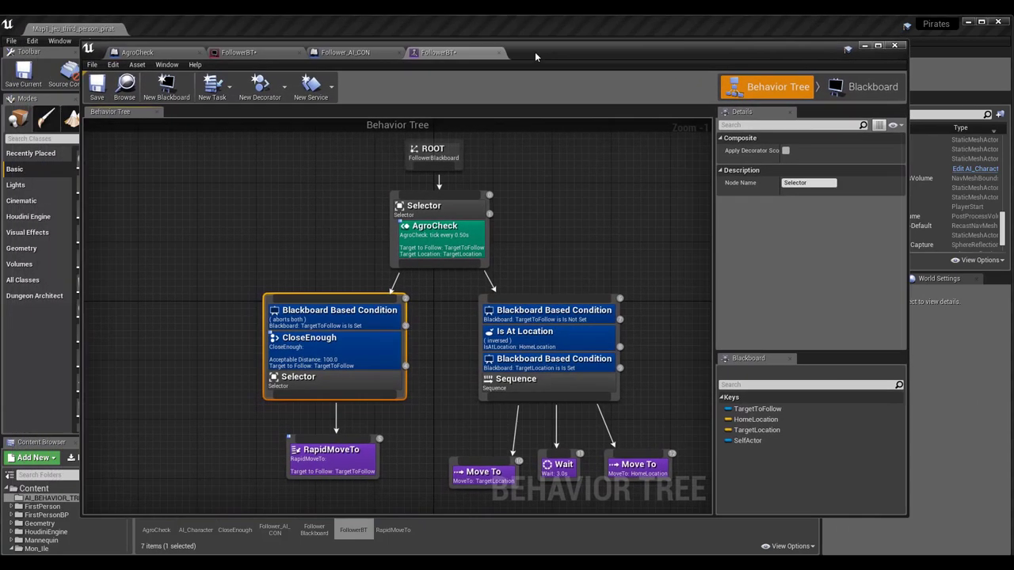
{"action": "mouse_move", "coordinate": [535, 52]}
{"action": "left_mouse_down"}
{"action": "mouse_move", "coordinate": [468, 27]}
{"action": "mouse_move", "coordinate": [475, 33]}
{"action": "left_mouse_up"}
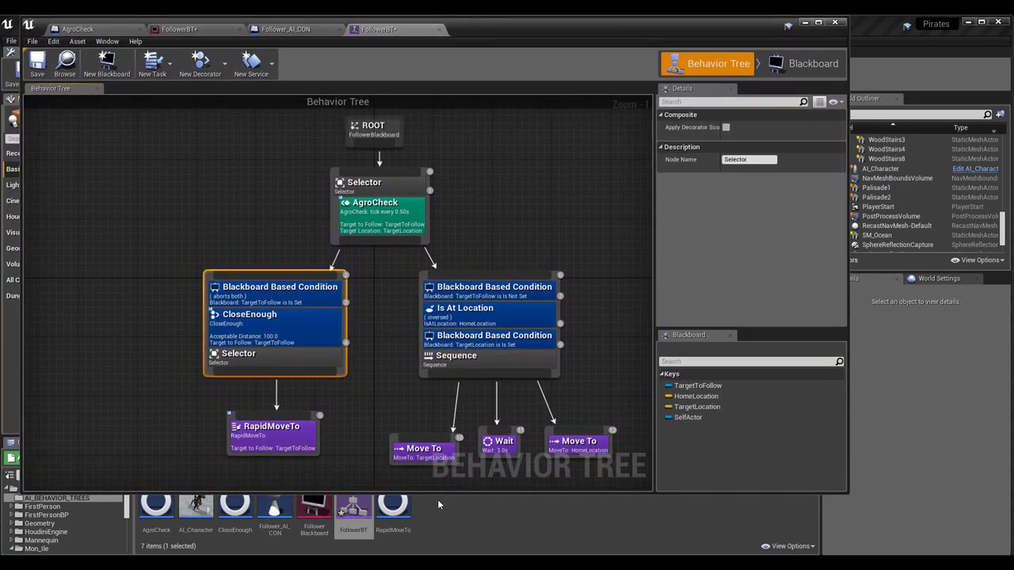
{"action": "left_click_drag", "start_coordinate": [438, 494], "coordinate": [437, 470]}
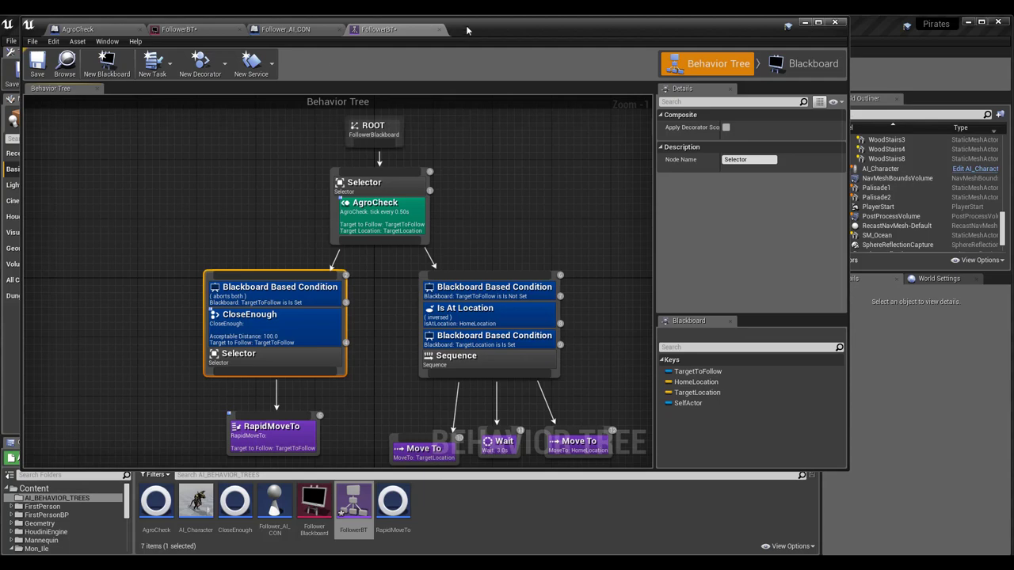
{"action": "key", "text": "alt+Tab"}
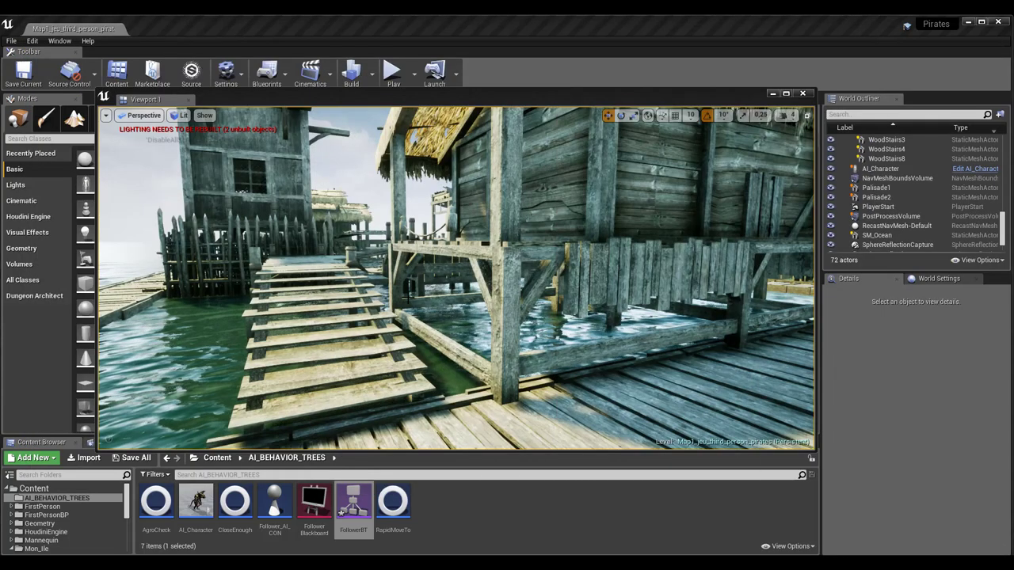
Start a new Blueprint Class in AI_BEHAVIOR_TREES to bring up Pick Parent Class.
{"action": "left_click", "coordinate": [197, 501]}
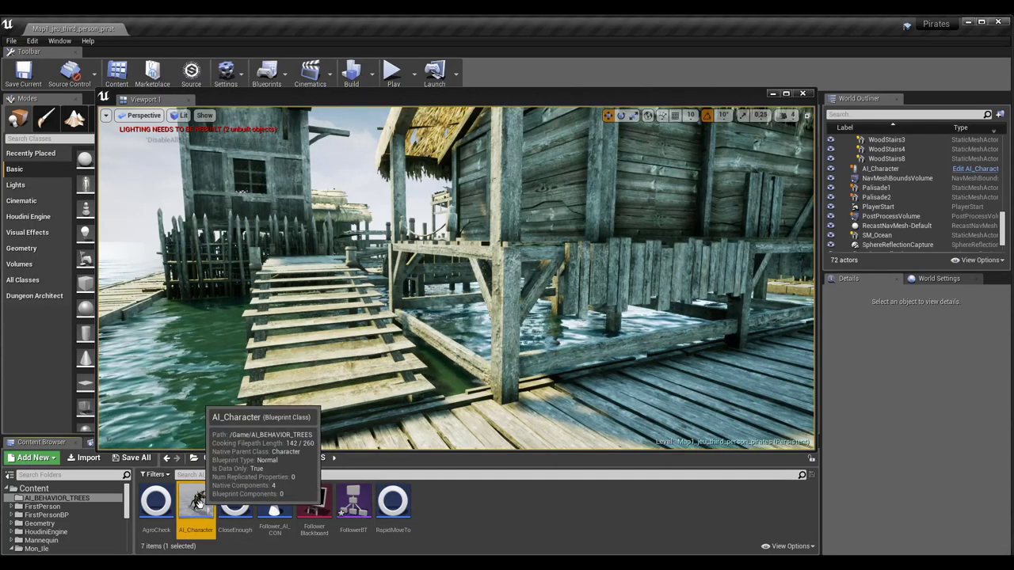
{"action": "right_click", "coordinate": [477, 526]}
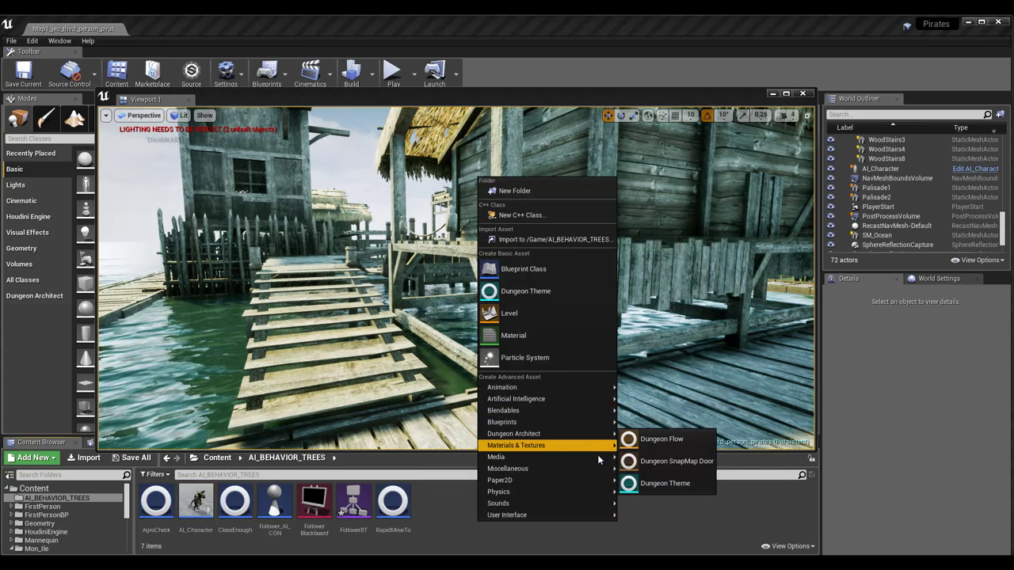
{"action": "mouse_move", "coordinate": [482, 518]}
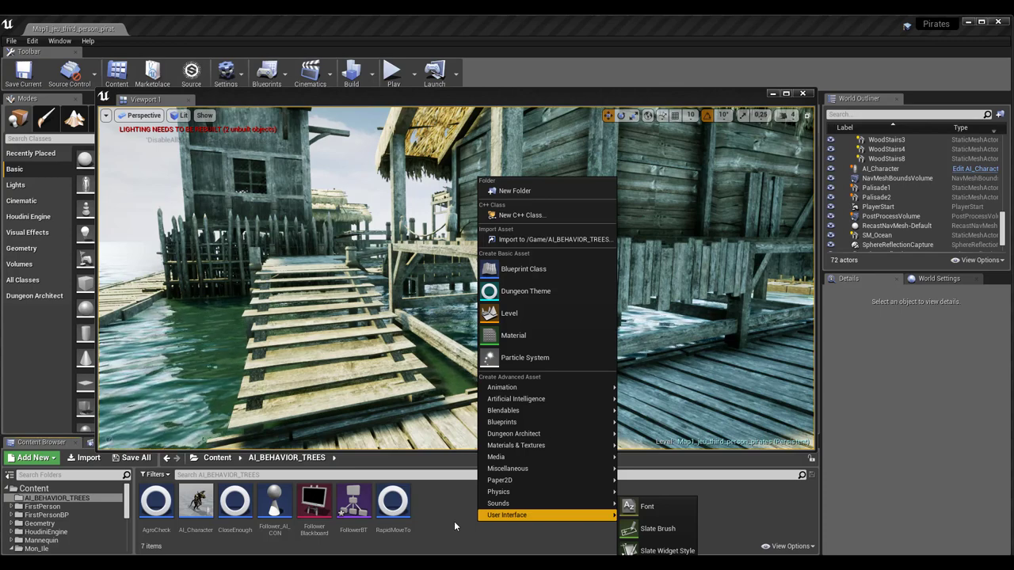
{"action": "left_click", "coordinate": [454, 521]}
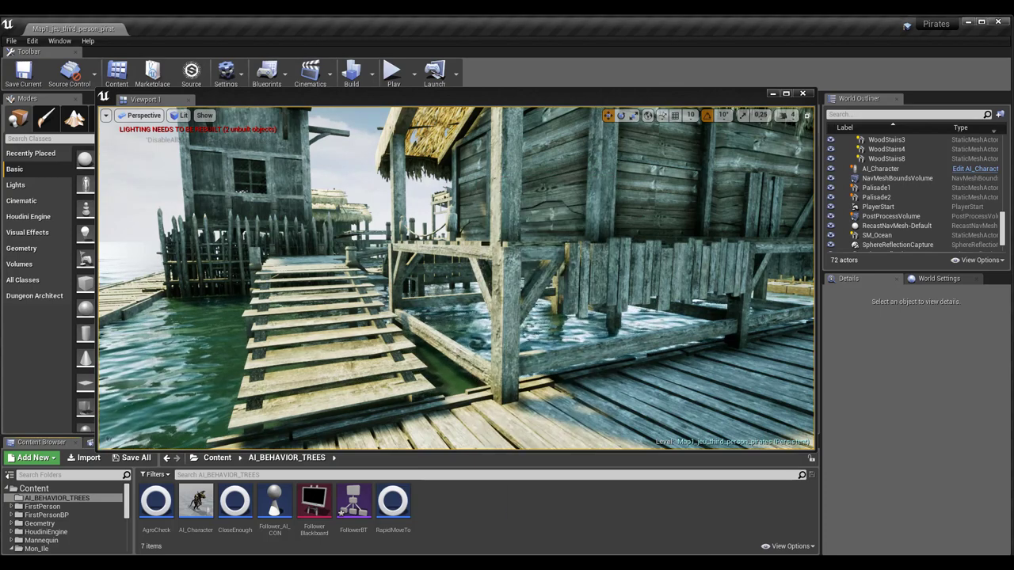
{"action": "right_click", "coordinate": [548, 506]}
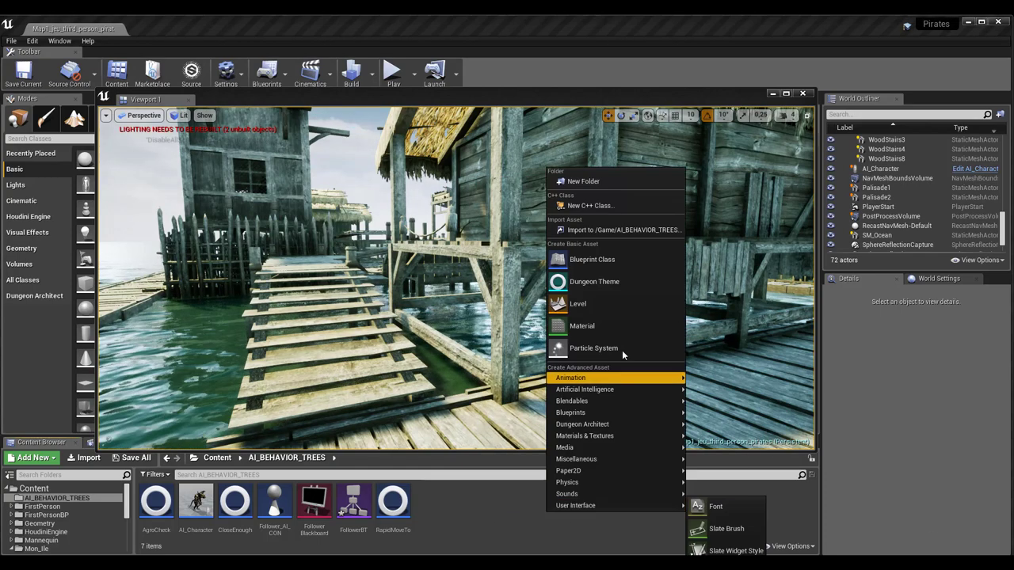
{"action": "left_click", "coordinate": [590, 259]}
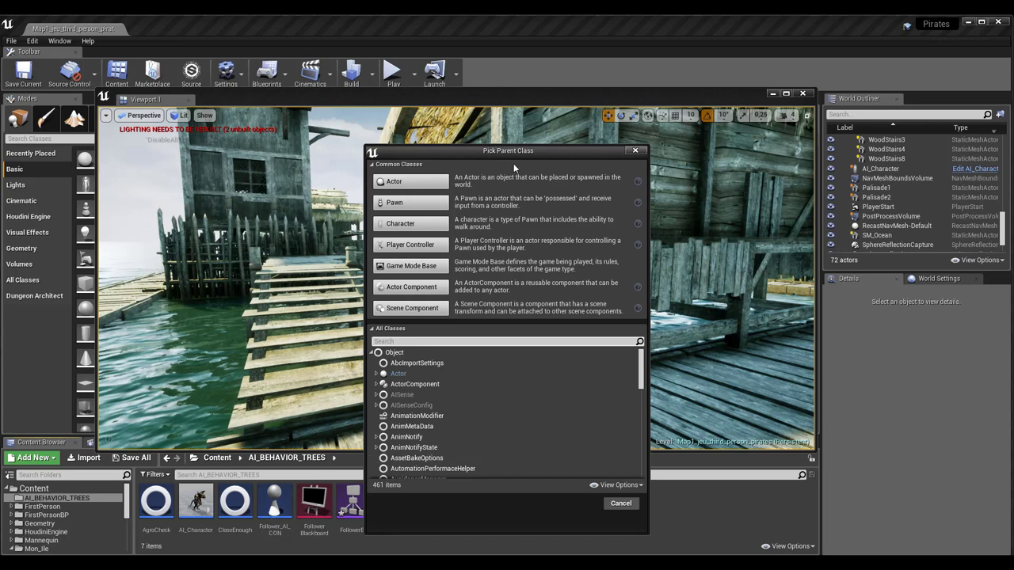
Search All Classes for 'AI', browse the controller classes, then cancel the picker.
{"action": "left_click_drag", "start_coordinate": [513, 155], "coordinate": [583, 152]}
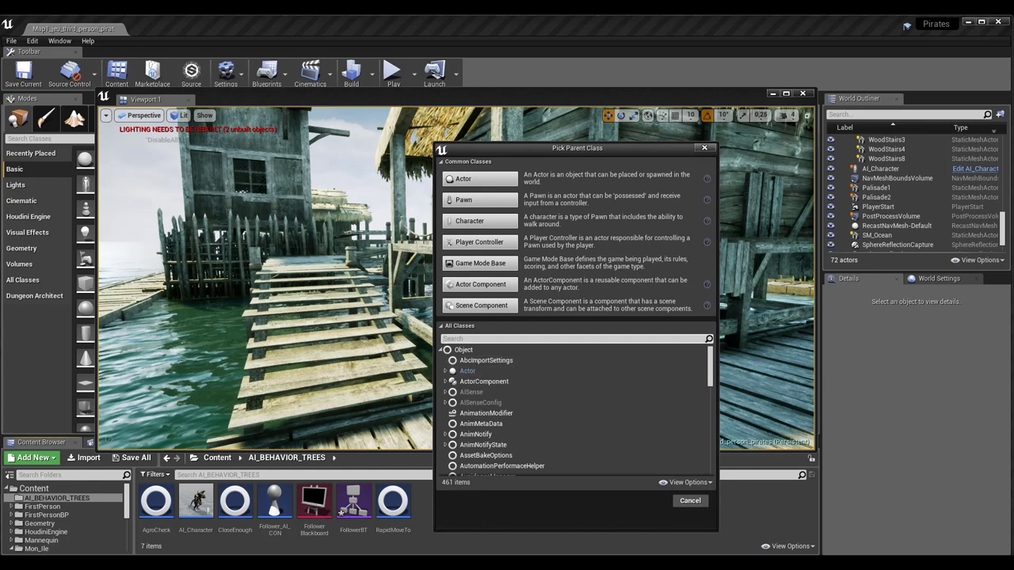
{"action": "left_click_drag", "start_coordinate": [577, 148], "coordinate": [508, 150]}
{"action": "type", "text": "AI"}
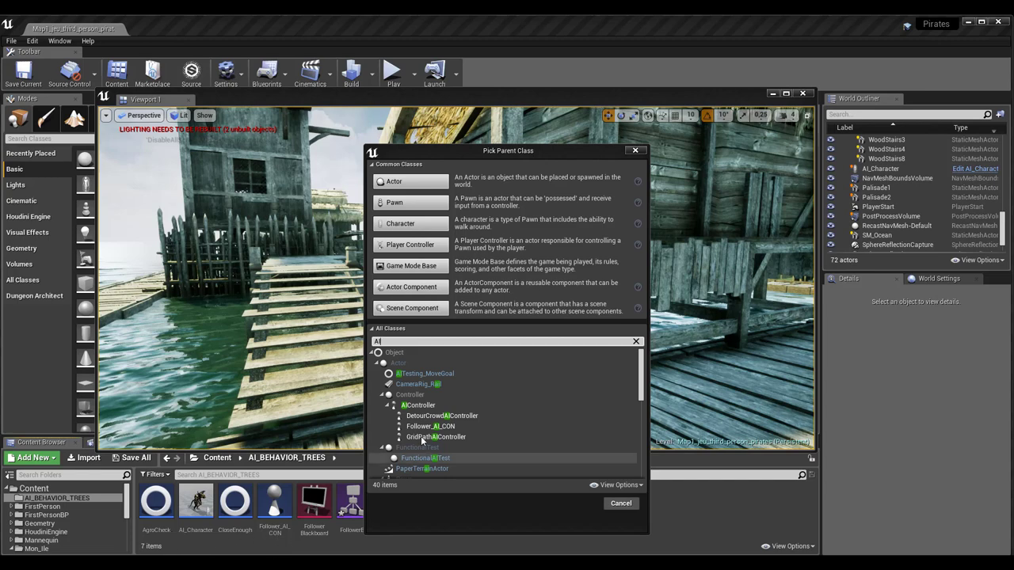
{"action": "mouse_move", "coordinate": [414, 397]}
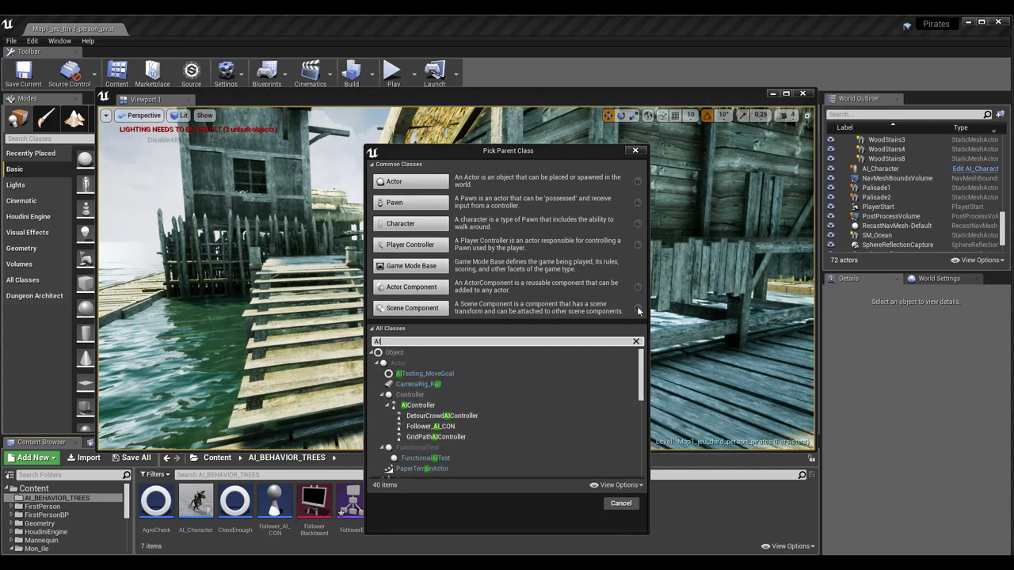
{"action": "left_click", "coordinate": [635, 151]}
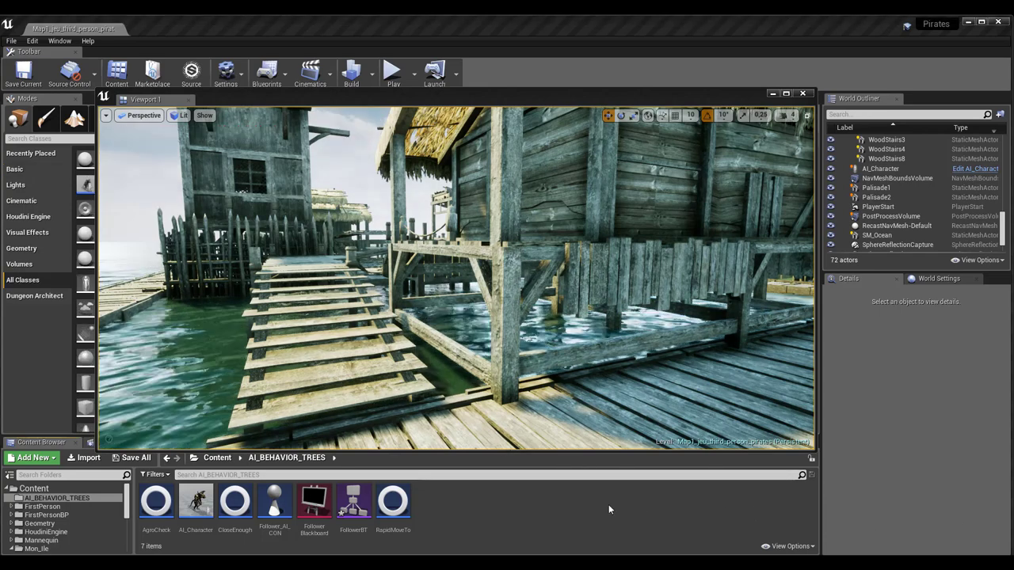
Bring up the new-asset menu with its Artificial Intelligence options like Behavior Tree and Blackboard.
{"action": "right_click", "coordinate": [570, 504]}
{"action": "mouse_move", "coordinate": [642, 382]}
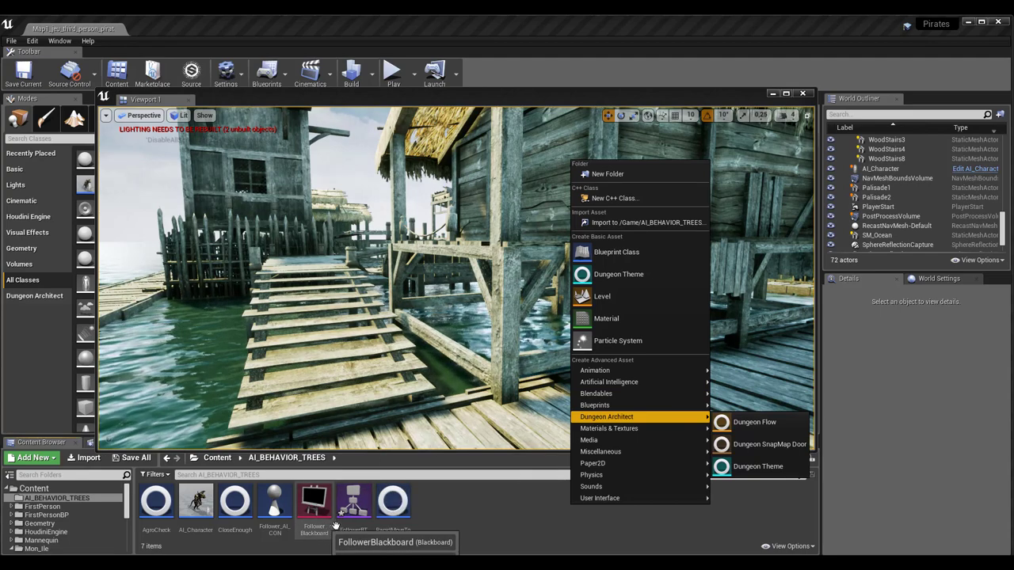
Close the new-asset menu by selecting FollowerBT in AI_BEHAVIOR_TREES.
{"action": "left_click", "coordinate": [354, 504]}
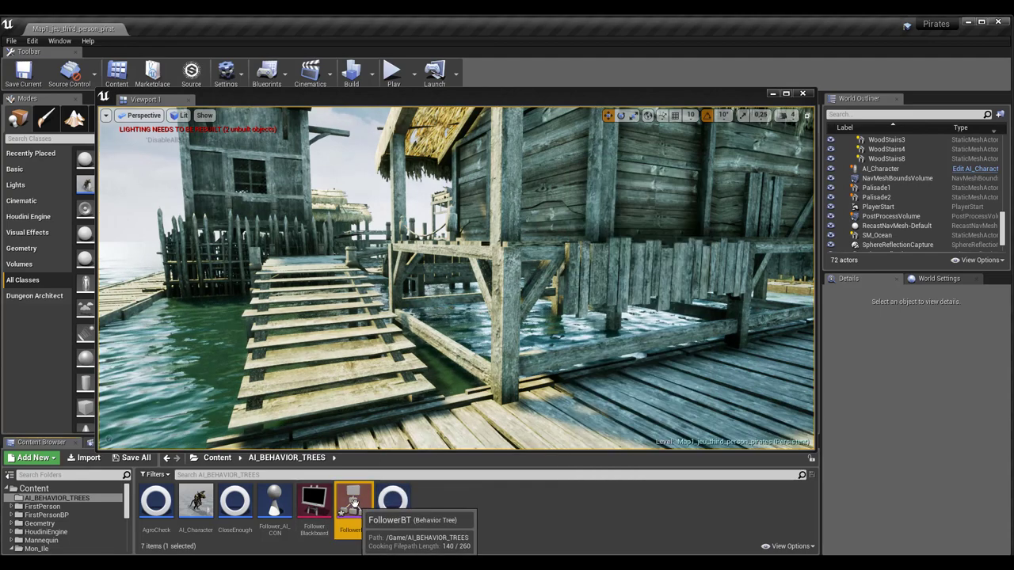
Open FollowerBT in Blackboard mode to show keys TargetToFollow, HomeLocation, TargetLocation and SelfActor.
{"action": "double_click", "coordinate": [354, 504]}
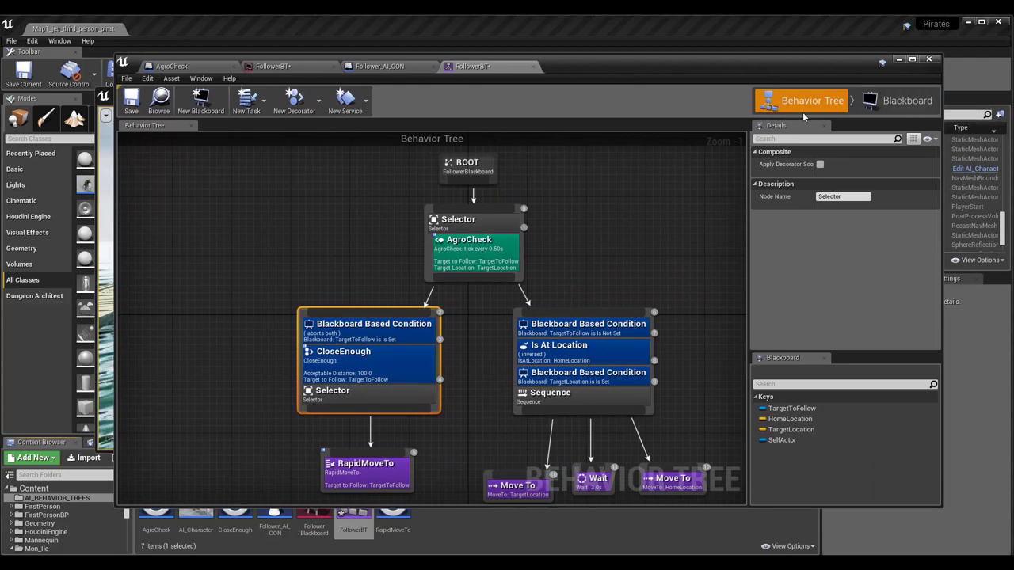
{"action": "left_click", "coordinate": [895, 104]}
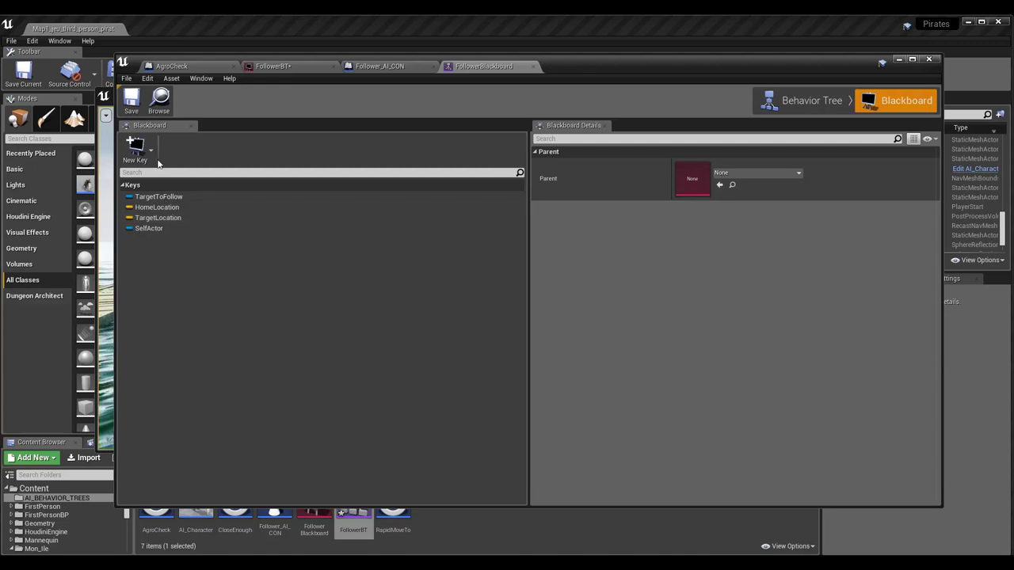
Confirm the TargetToFollow blackboard key is an Object type, then go back to the FollowerBT graph.
{"action": "left_click", "coordinate": [134, 145]}
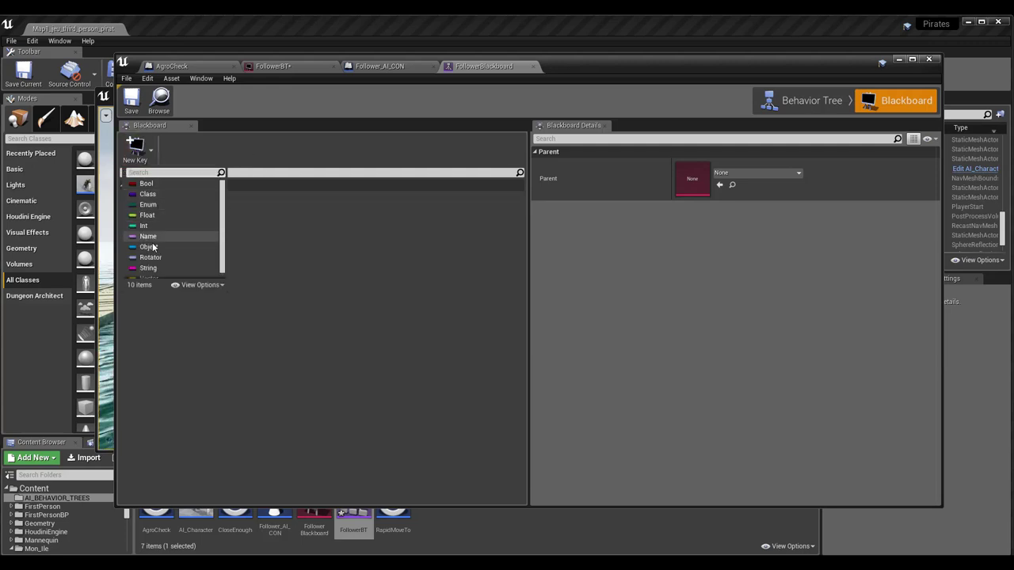
{"action": "left_click", "coordinate": [304, 235]}
{"action": "type", "text": "SelfActor"}
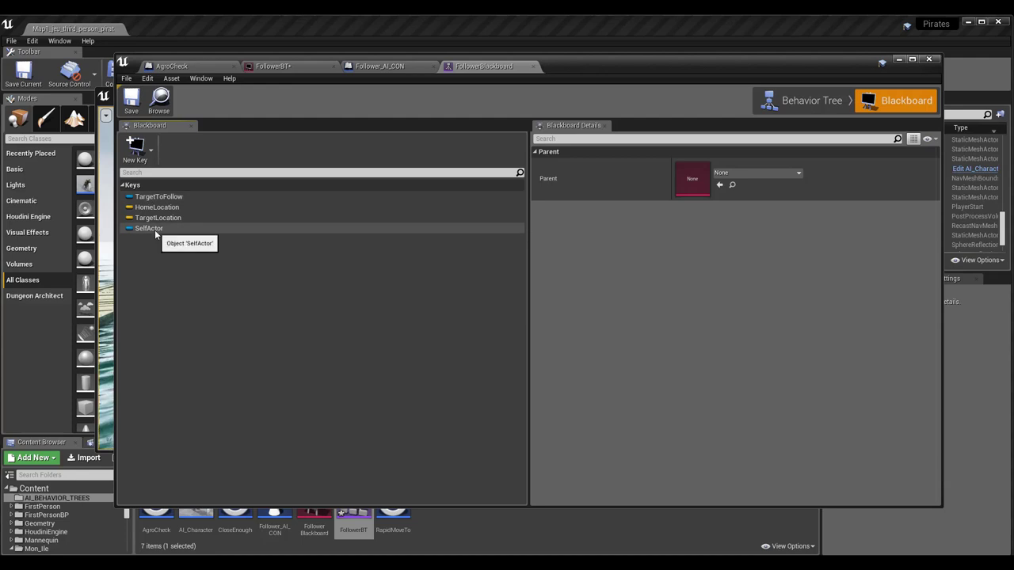
{"action": "left_click", "coordinate": [158, 196]}
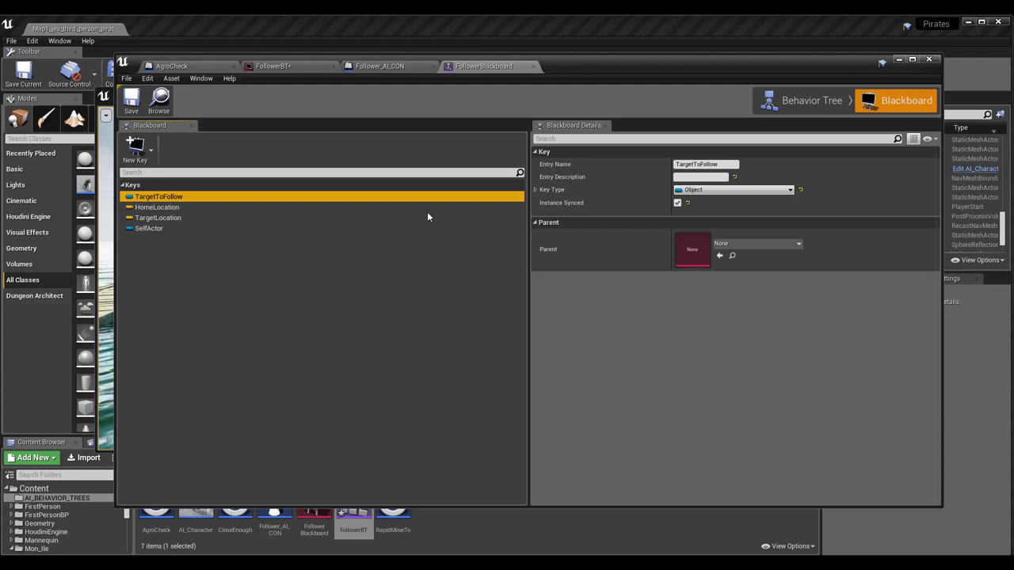
{"action": "left_click", "coordinate": [800, 107]}
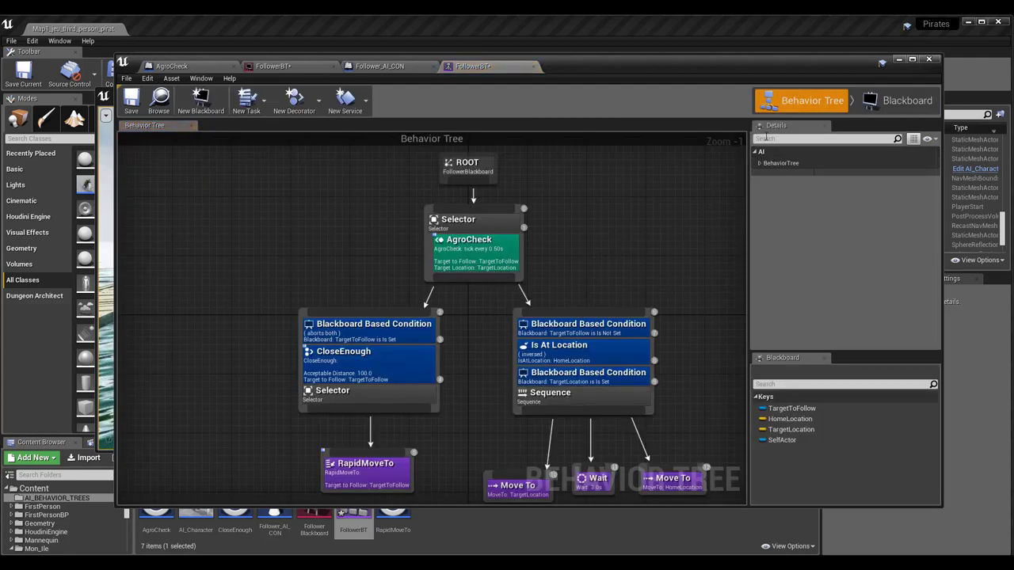
{"action": "left_click", "coordinate": [899, 101]}
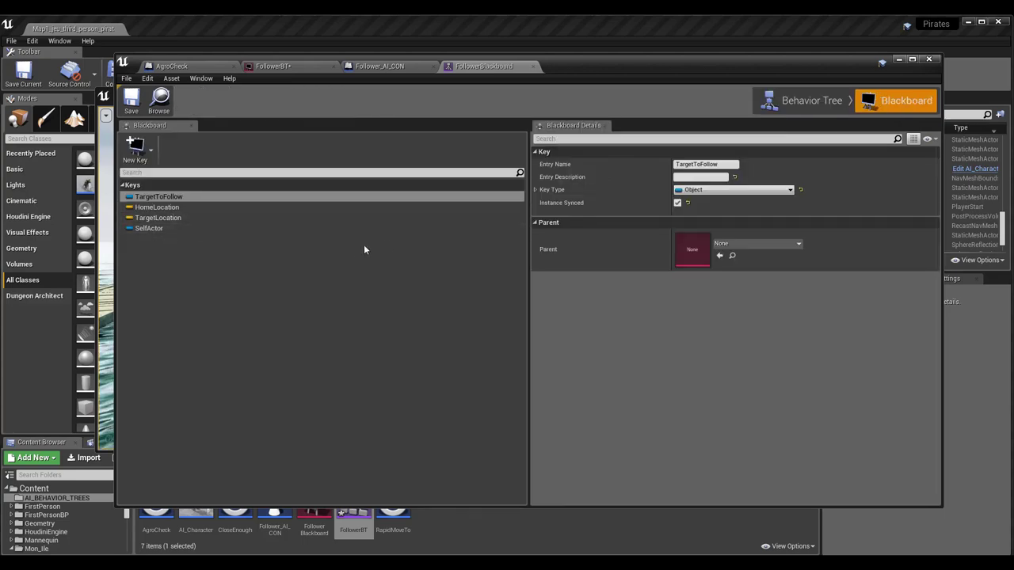
{"action": "left_click", "coordinate": [808, 102]}
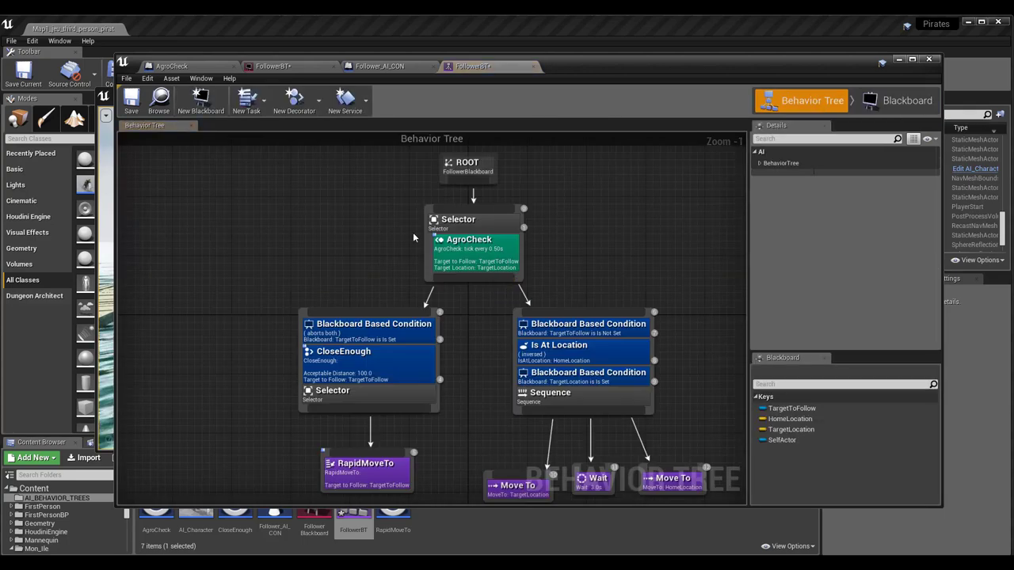
{"action": "left_click", "coordinate": [372, 333]}
{"action": "left_click_drag", "start_coordinate": [357, 343], "coordinate": [309, 351]}
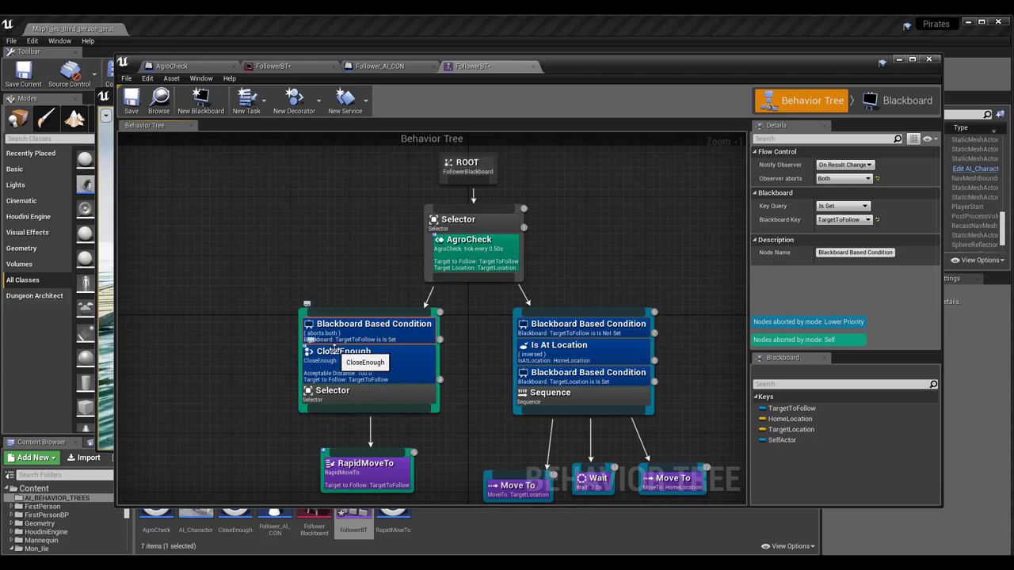
{"action": "left_click_drag", "start_coordinate": [310, 350], "coordinate": [337, 353]}
{"action": "left_click_drag", "start_coordinate": [473, 255], "coordinate": [470, 280]}
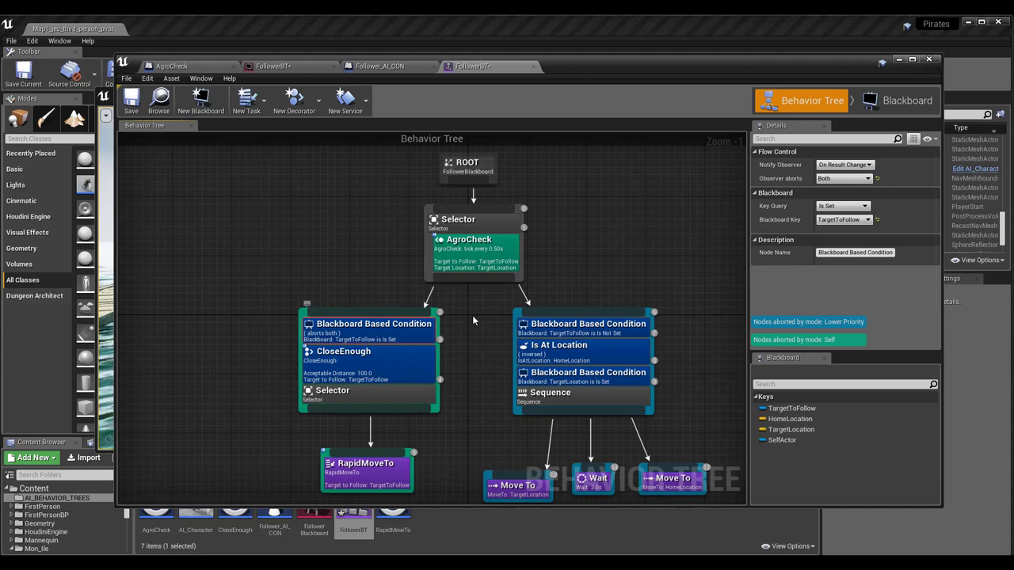
{"action": "left_click_drag", "start_coordinate": [473, 254], "coordinate": [479, 255]}
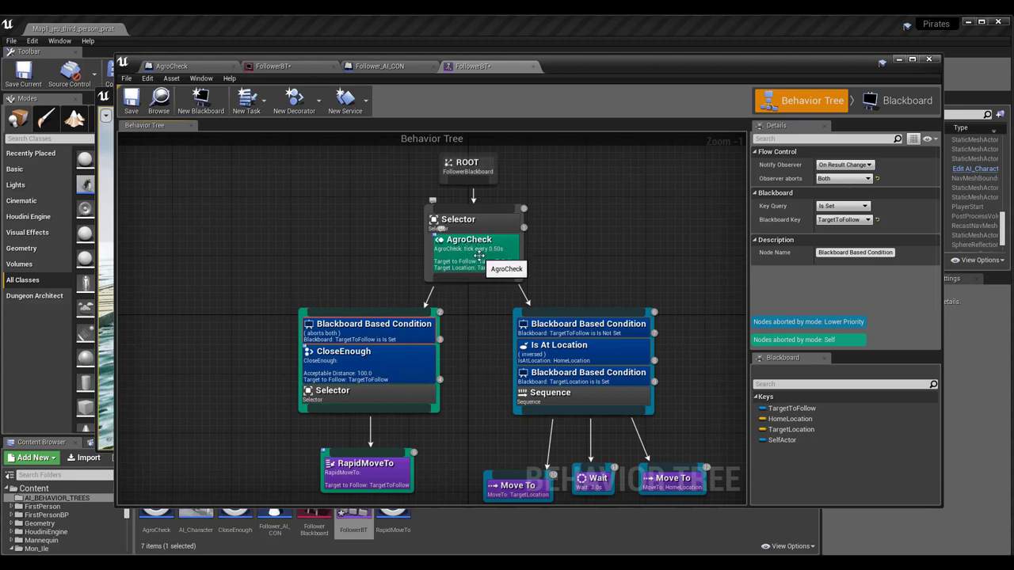
{"action": "left_click_drag", "start_coordinate": [480, 255], "coordinate": [480, 259]}
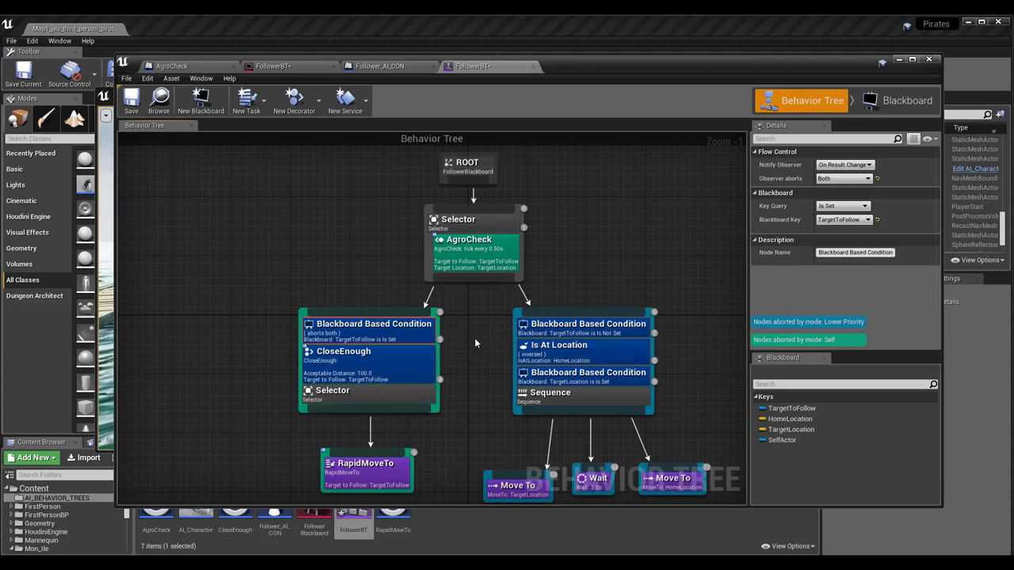
{"action": "scroll", "coordinate": [475, 337], "scroll_direction": "up", "scroll_amount": 1}
{"action": "scroll", "coordinate": [472, 335], "scroll_direction": "down", "scroll_amount": 1}
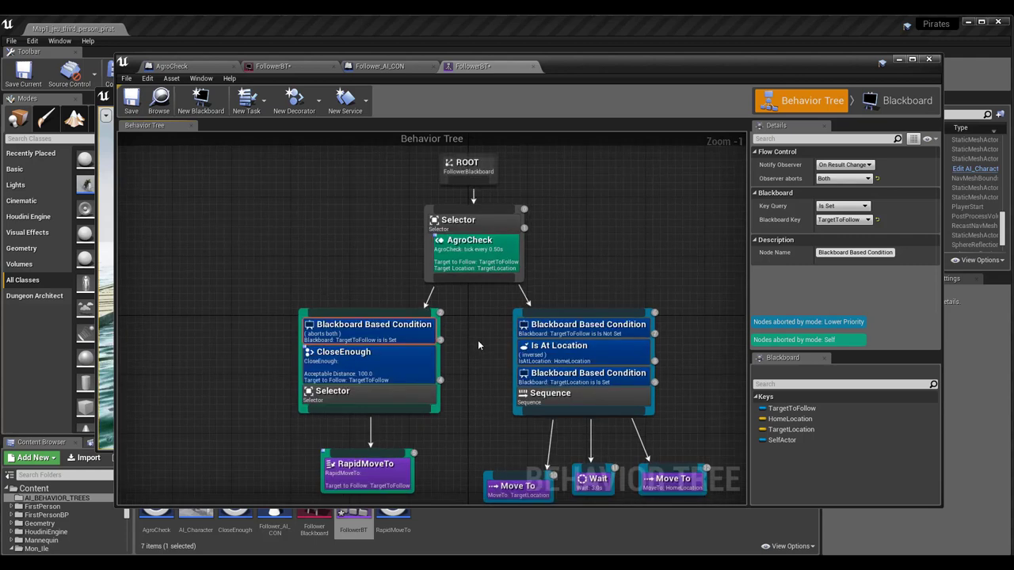
{"action": "scroll", "coordinate": [471, 345], "scroll_direction": "up", "scroll_amount": 1}
{"action": "scroll", "coordinate": [470, 346], "scroll_direction": "down", "scroll_amount": 1}
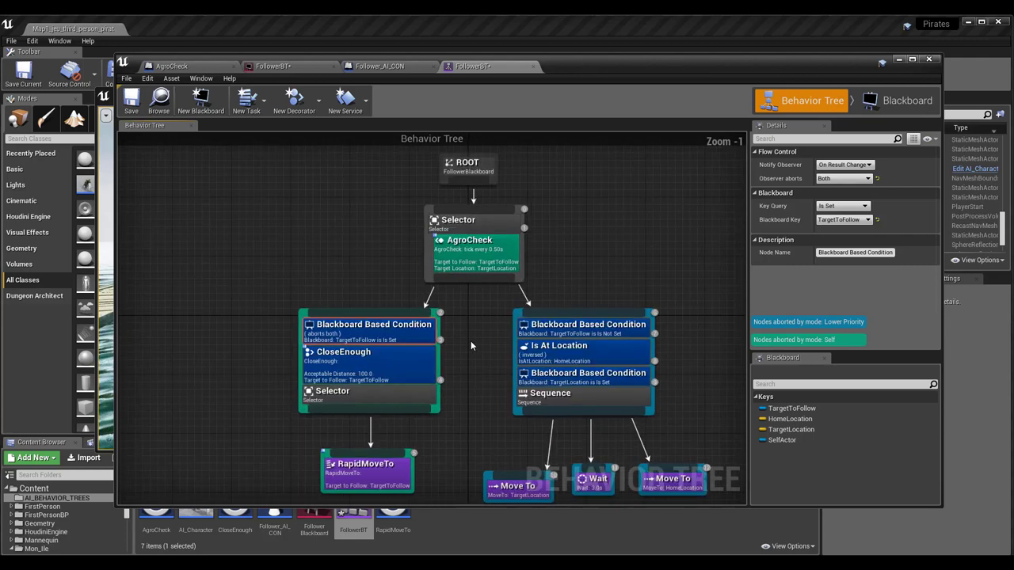
{"action": "right_click_drag", "start_coordinate": [460, 344], "coordinate": [436, 342]}
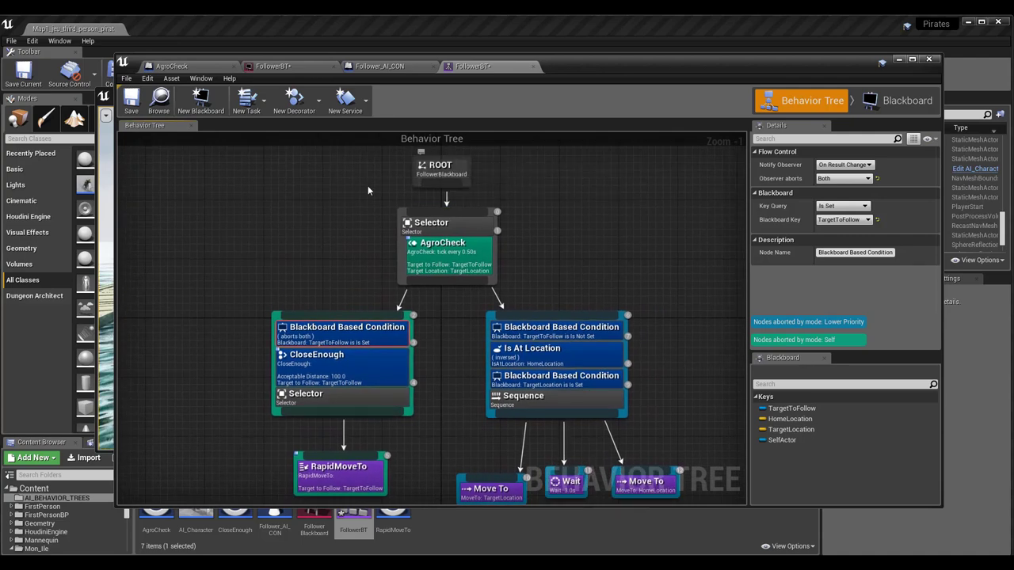
{"action": "right_click", "coordinate": [303, 188]}
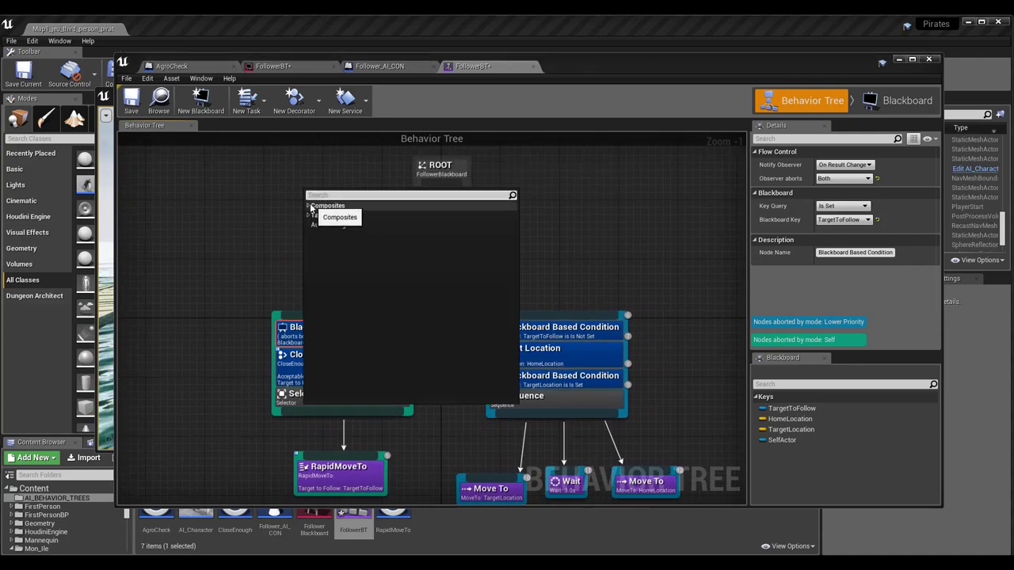
{"action": "left_click", "coordinate": [324, 207]}
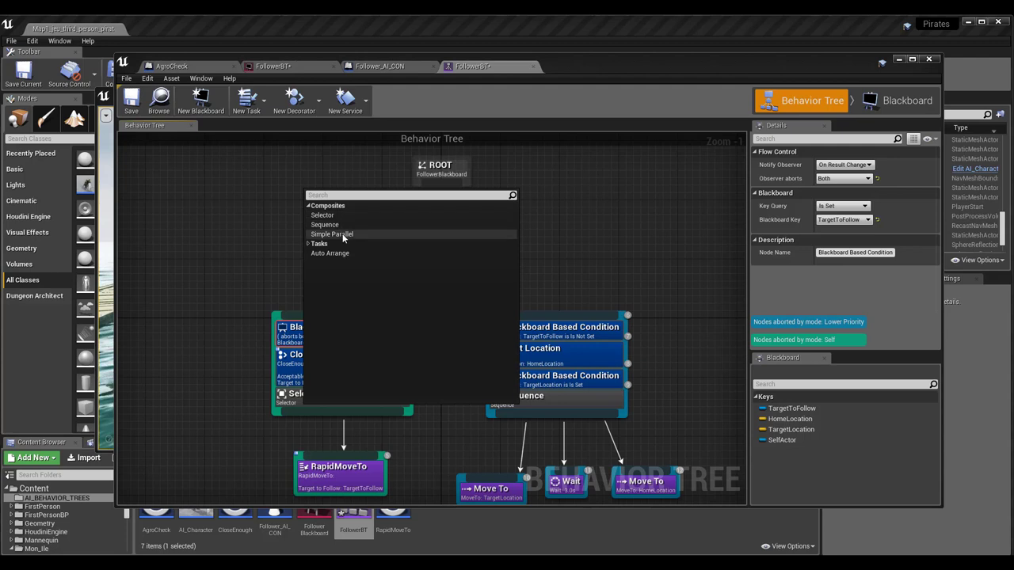
{"action": "left_click", "coordinate": [430, 165]}
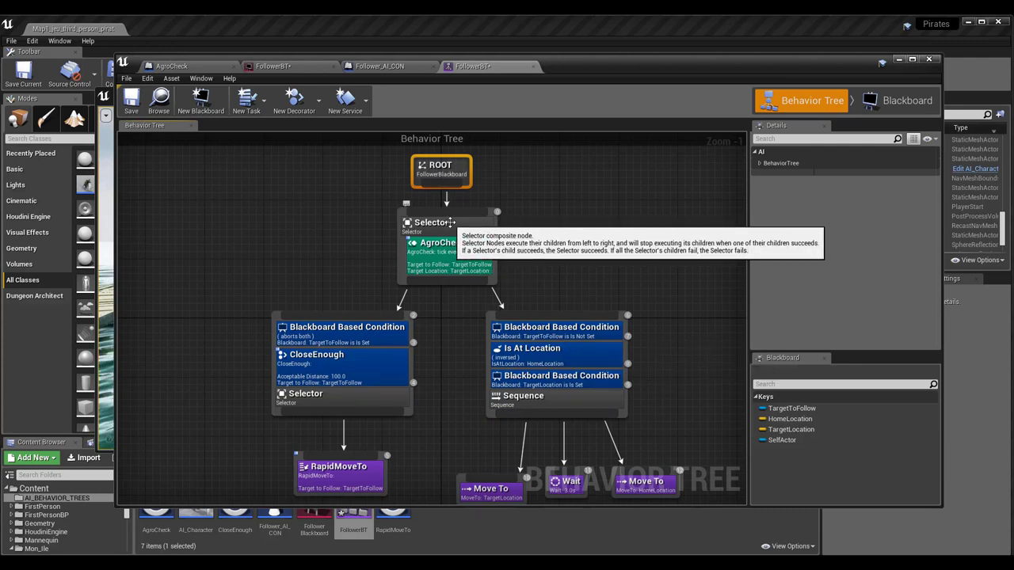
{"action": "left_click", "coordinate": [450, 222]}
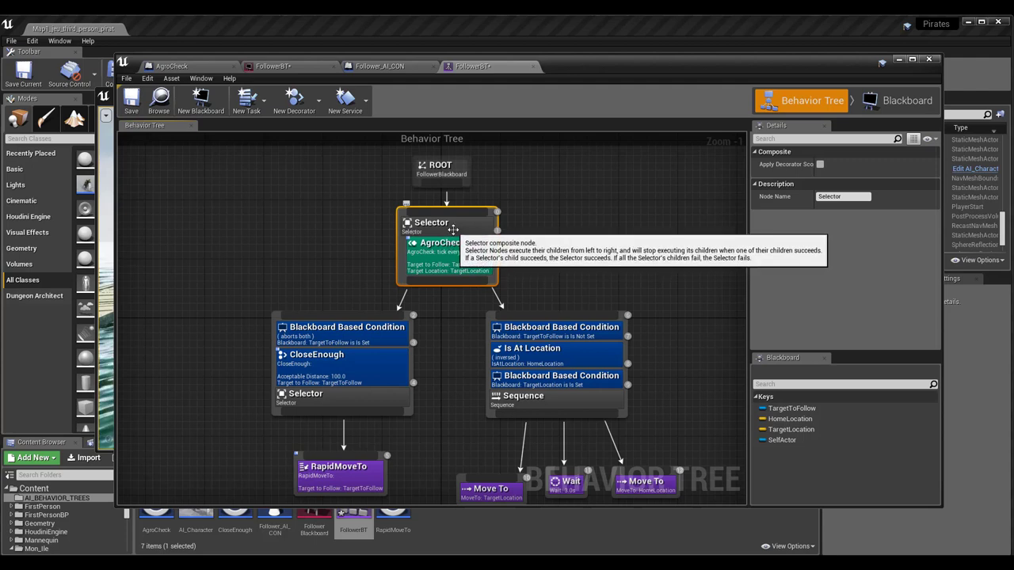
{"action": "right_click", "coordinate": [453, 230]}
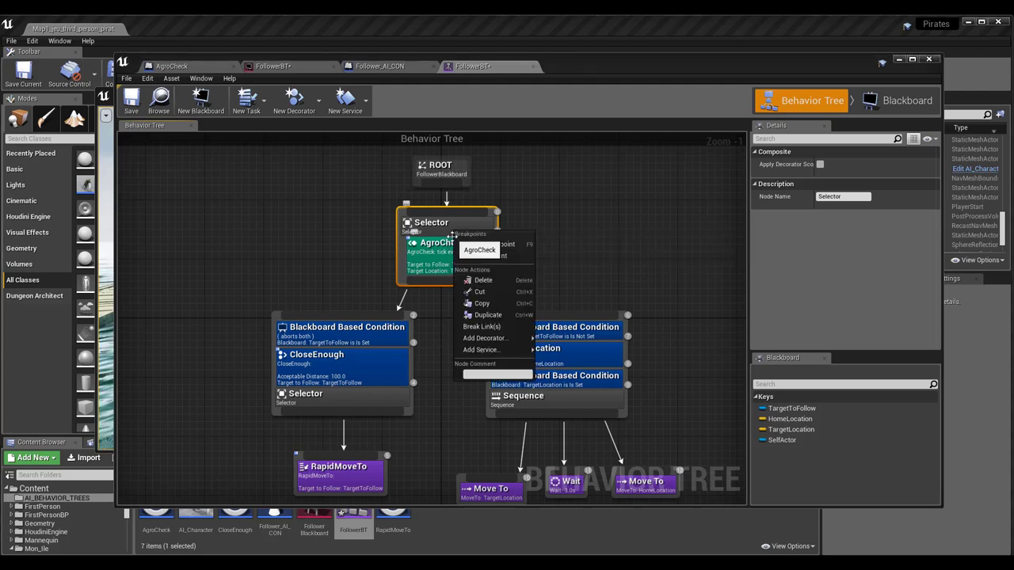
{"action": "mouse_move", "coordinate": [495, 349]}
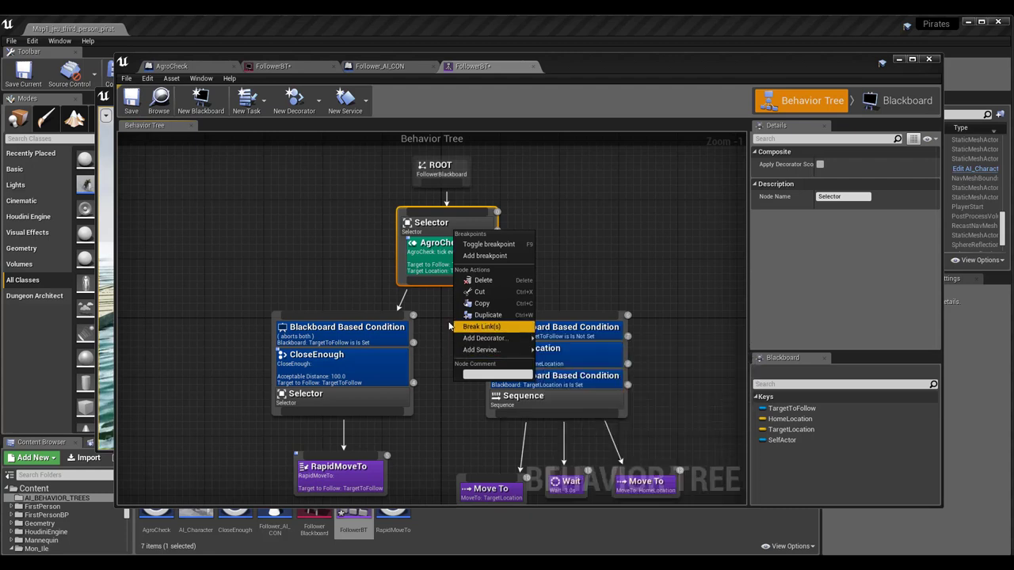
{"action": "left_click", "coordinate": [317, 253]}
{"action": "left_click", "coordinate": [317, 253]}
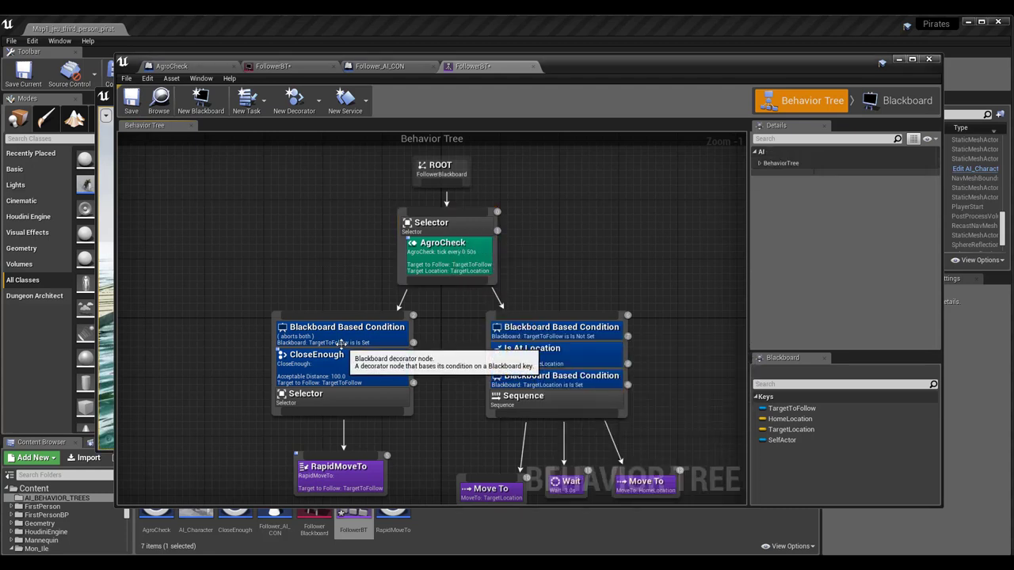
{"action": "left_click", "coordinate": [345, 396]}
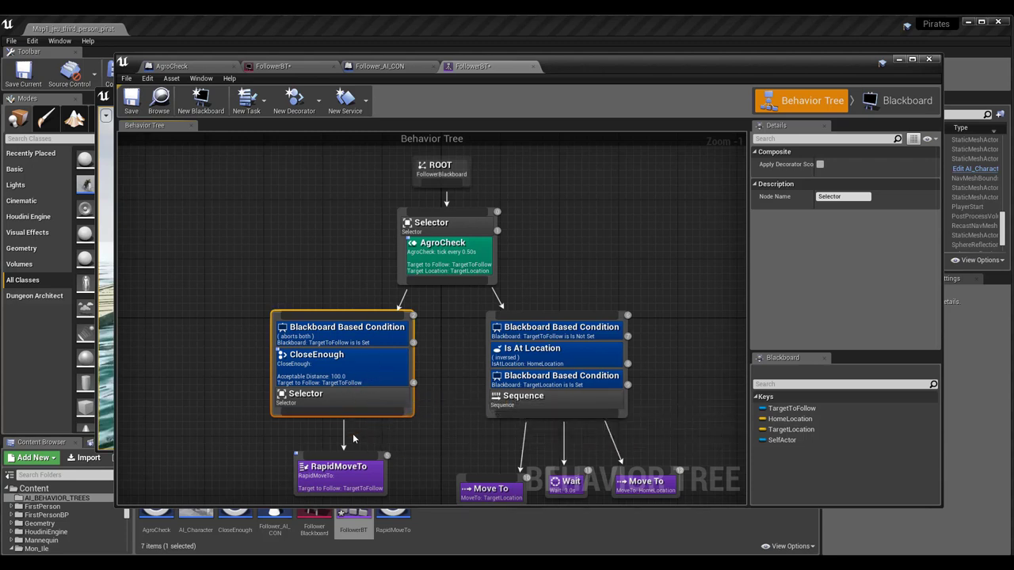
Review the TargetToFollow condition and Move To task, then drag a new child wire from the top Selector.
{"action": "right_click_drag", "start_coordinate": [365, 382], "coordinate": [359, 321]}
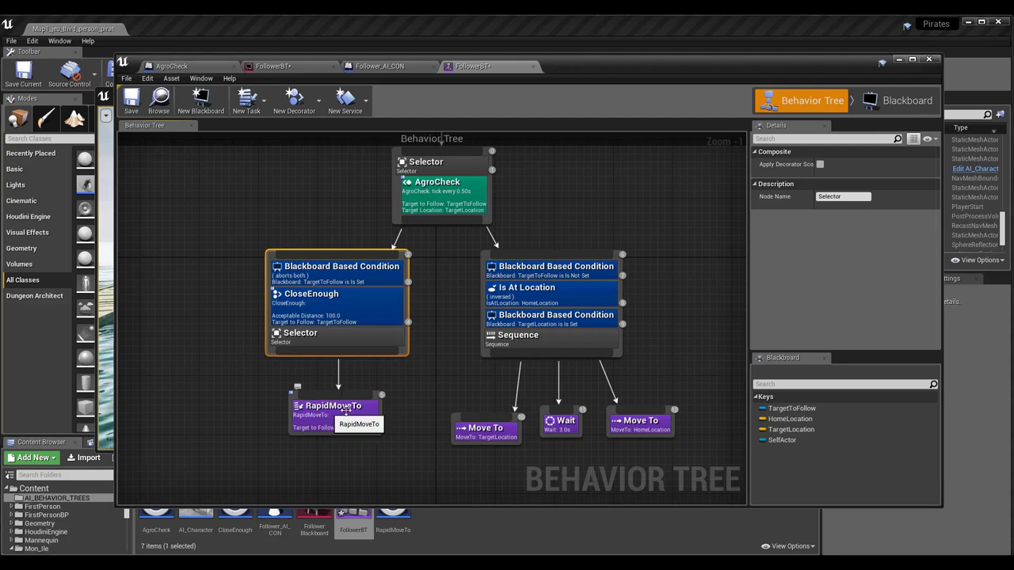
{"action": "right_click_drag", "start_coordinate": [415, 370], "coordinate": [384, 417]}
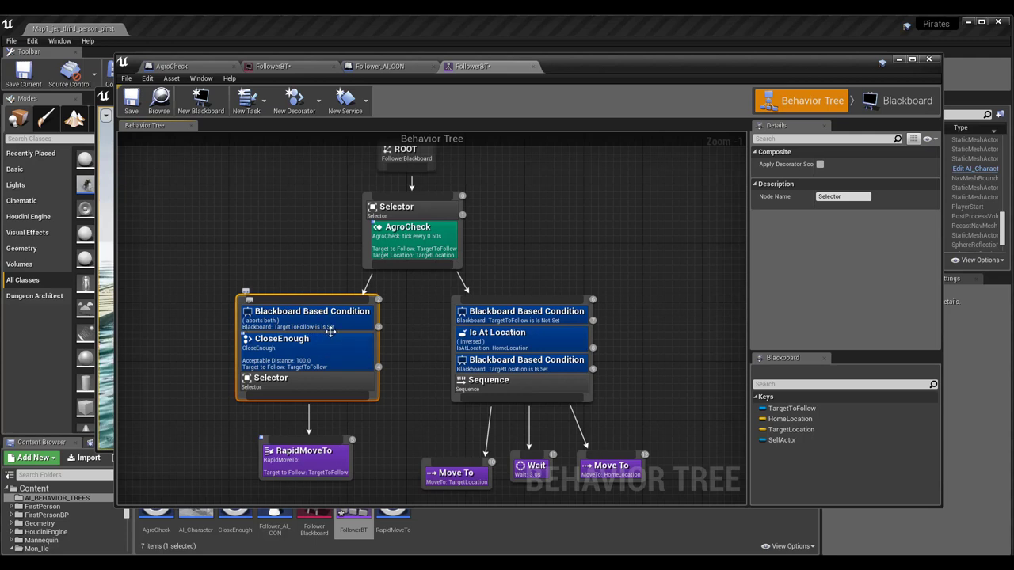
{"action": "left_click", "coordinate": [505, 319]}
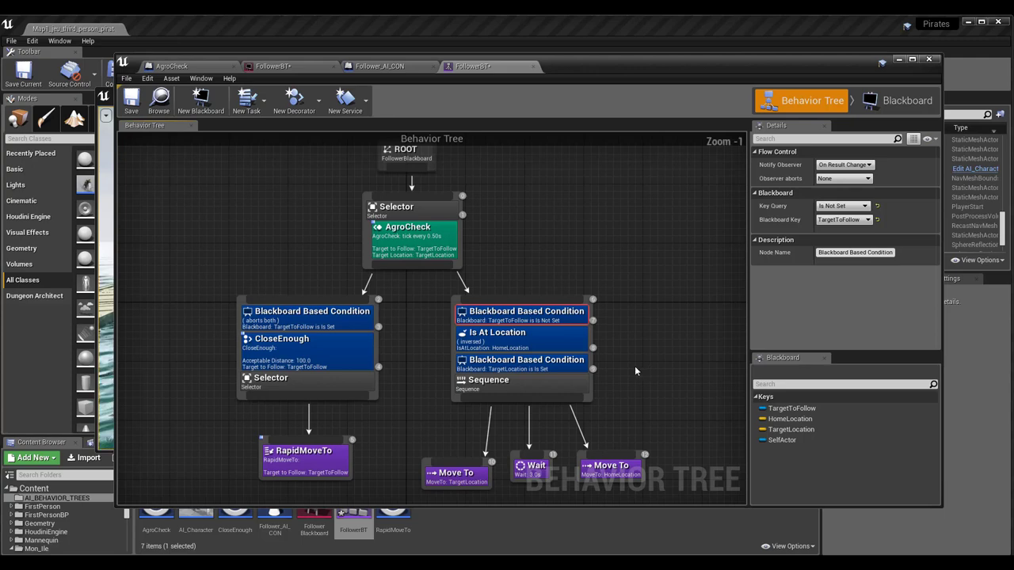
{"action": "mouse_move", "coordinate": [637, 364]}
{"action": "right_mouse_down"}
{"action": "mouse_move", "coordinate": [574, 370]}
{"action": "mouse_move", "coordinate": [563, 361]}
{"action": "right_mouse_up"}
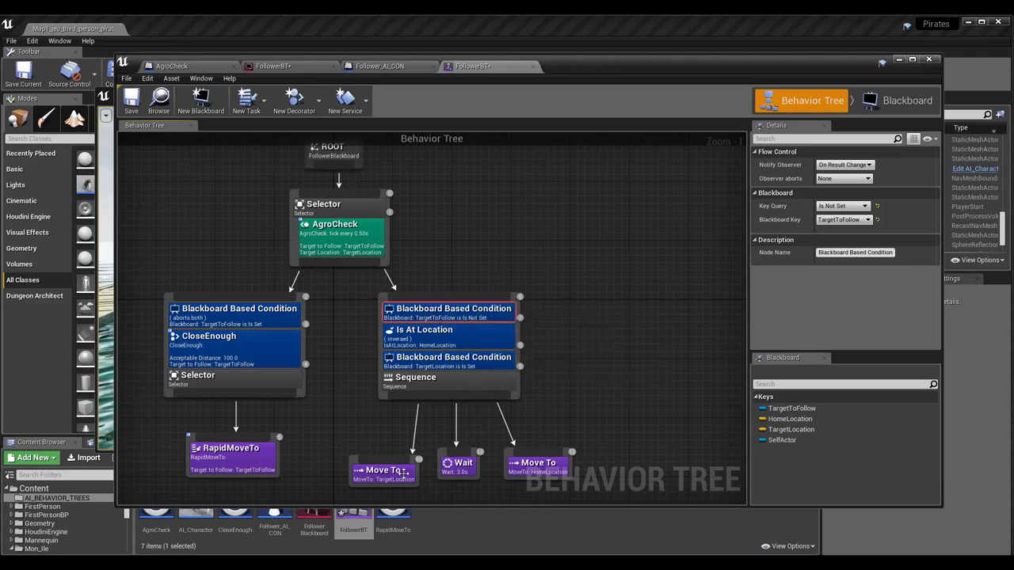
{"action": "left_click", "coordinate": [356, 456]}
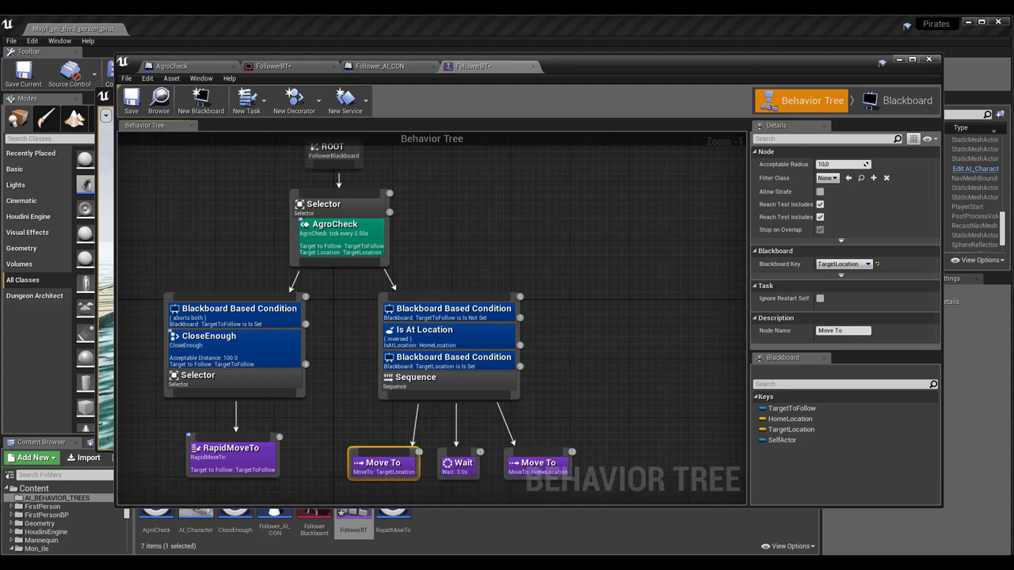
{"action": "left_click", "coordinate": [428, 380]}
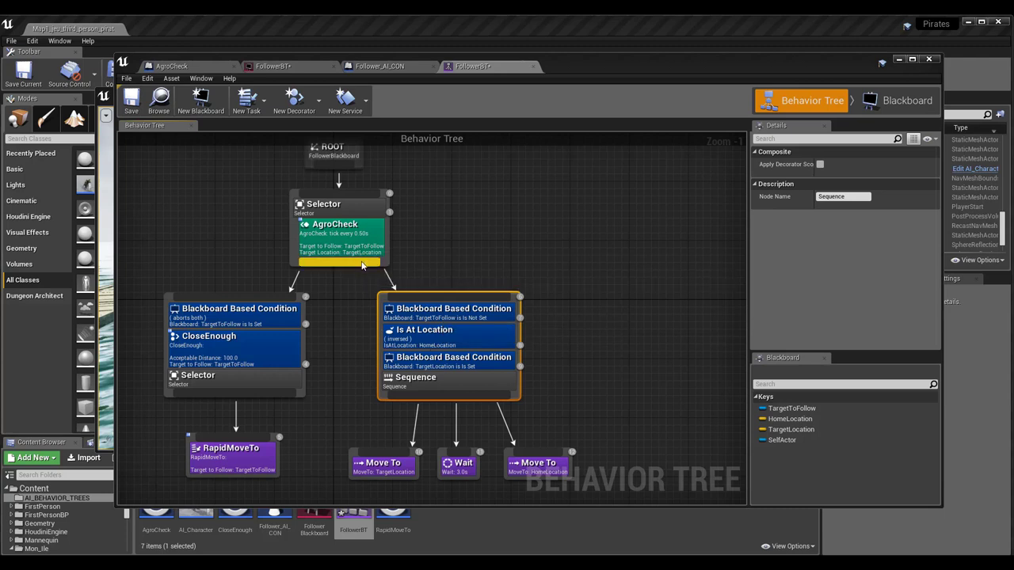
{"action": "left_click_drag", "start_coordinate": [361, 264], "coordinate": [632, 288]}
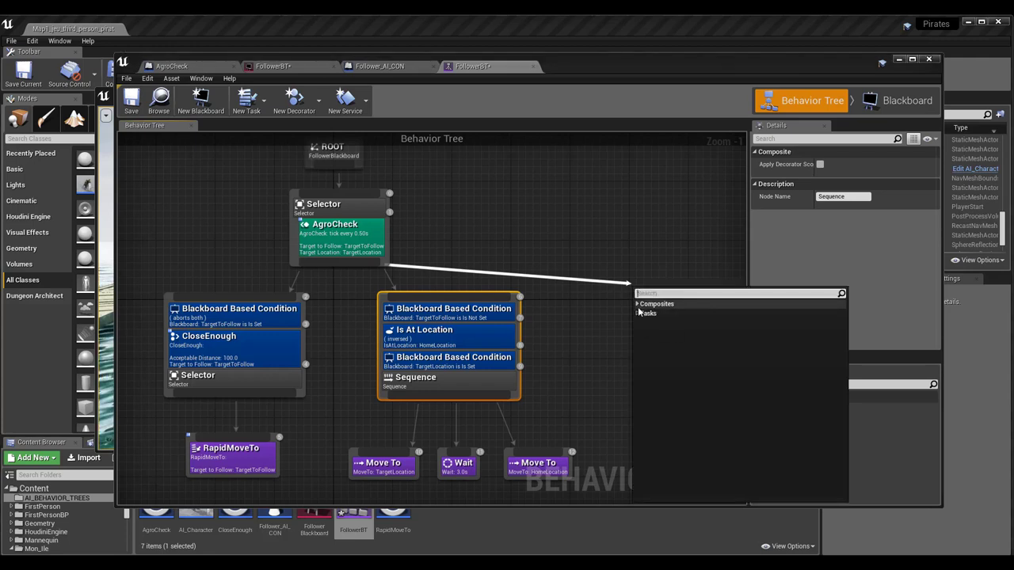
Create a Sequence composite off the AgroCheck Selector, position it at the right, and select it.
{"action": "left_click", "coordinate": [638, 304]}
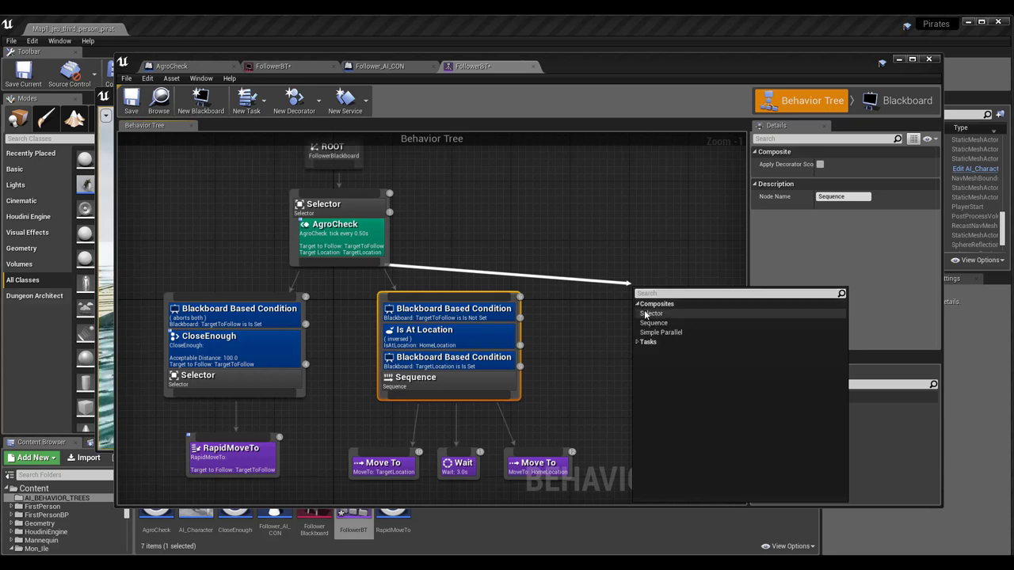
{"action": "left_click", "coordinate": [643, 323]}
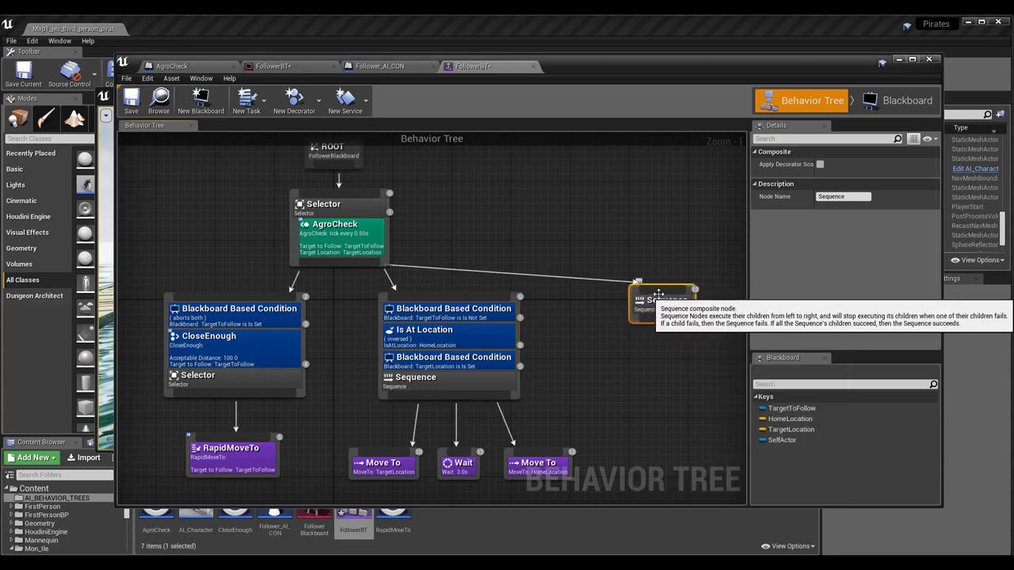
{"action": "left_click_drag", "start_coordinate": [632, 301], "coordinate": [603, 308]}
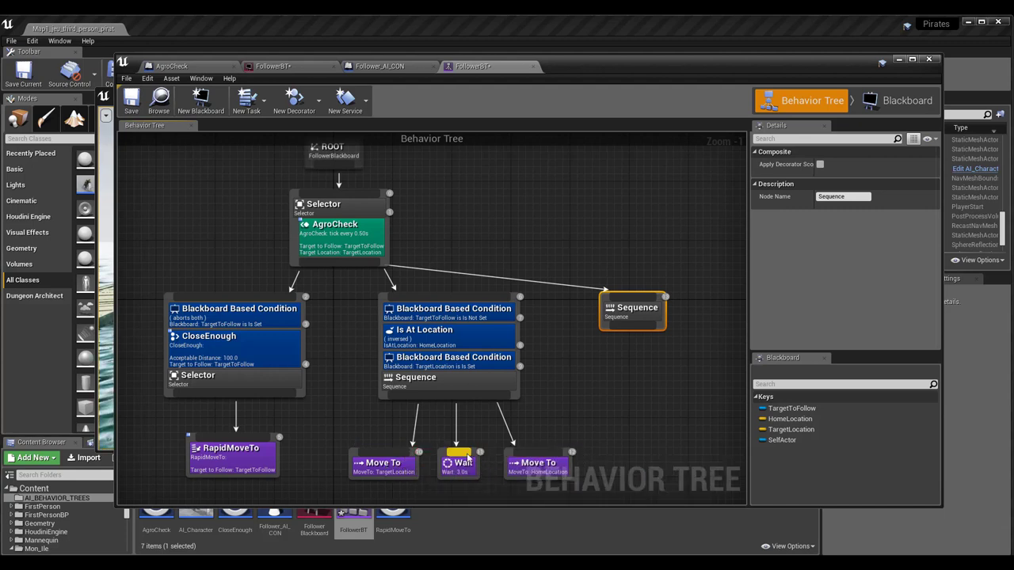
{"action": "left_click_drag", "start_coordinate": [443, 453], "coordinate": [297, 460]}
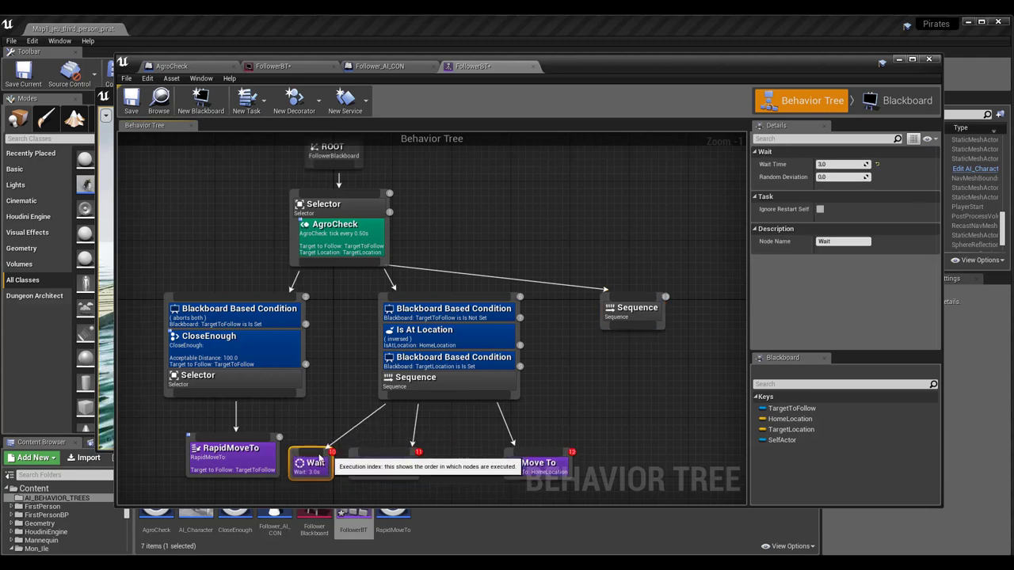
{"action": "left_click_drag", "start_coordinate": [294, 453], "coordinate": [441, 468]}
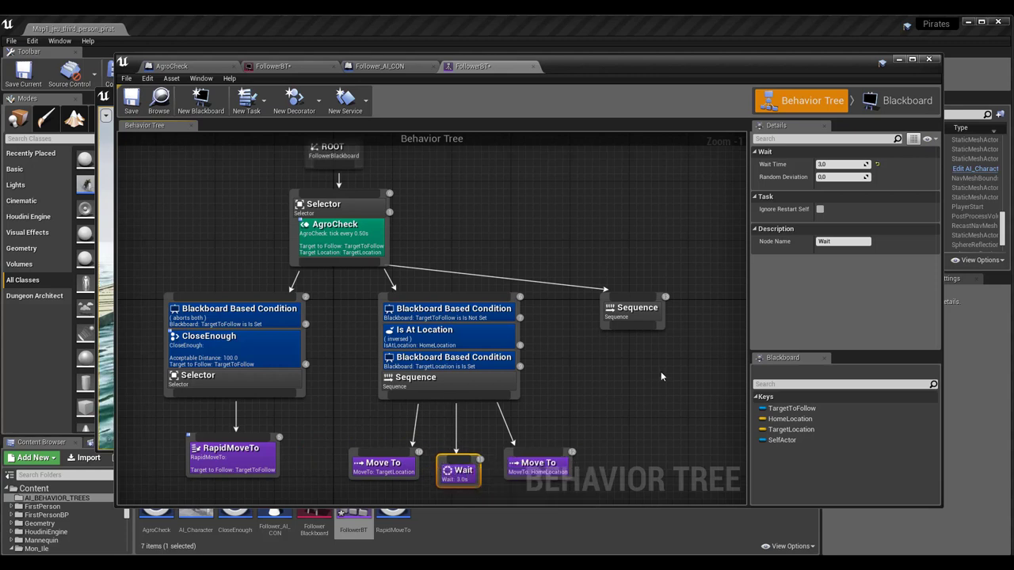
{"action": "left_click", "coordinate": [633, 319]}
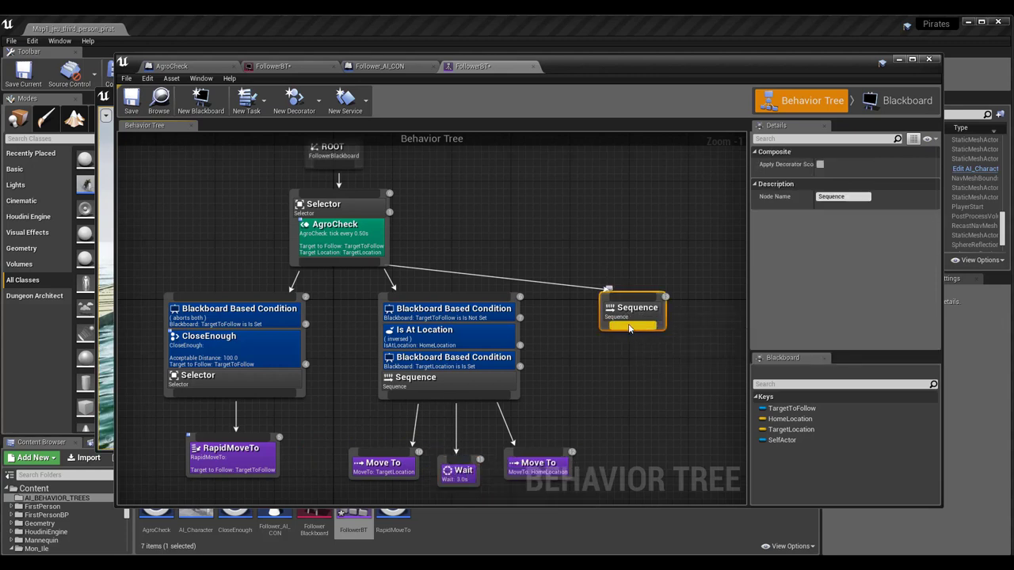
Give the new Sequence a Blackboard condition on TargetToFollow Is Set, then view the blackboard keys.
{"action": "right_click", "coordinate": [629, 329]}
{"action": "mouse_move", "coordinate": [640, 335]}
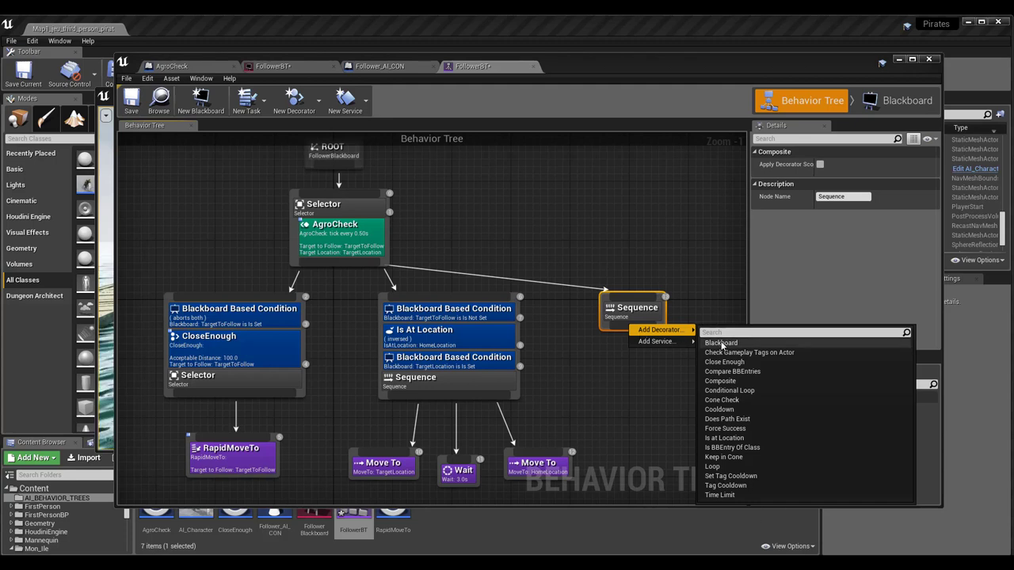
{"action": "left_click", "coordinate": [722, 343]}
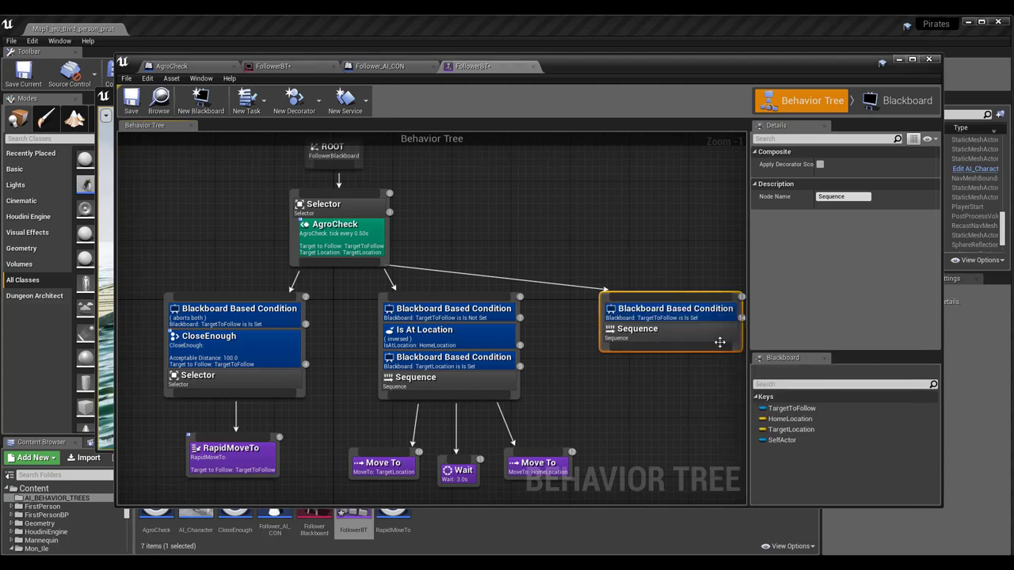
{"action": "left_click", "coordinate": [669, 316]}
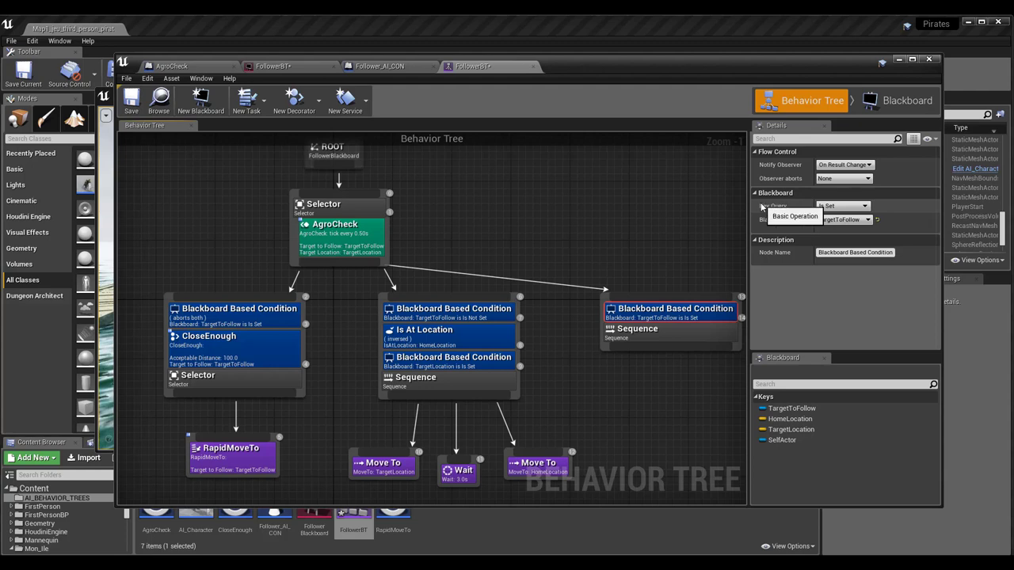
{"action": "left_click", "coordinate": [850, 209]}
{"action": "left_click", "coordinate": [852, 214]}
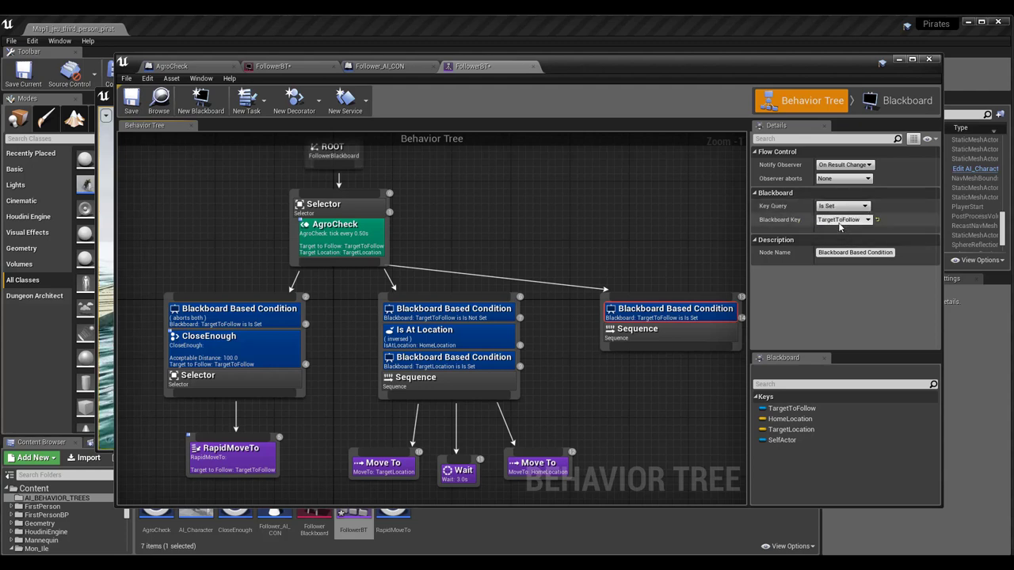
{"action": "left_click", "coordinate": [839, 222]}
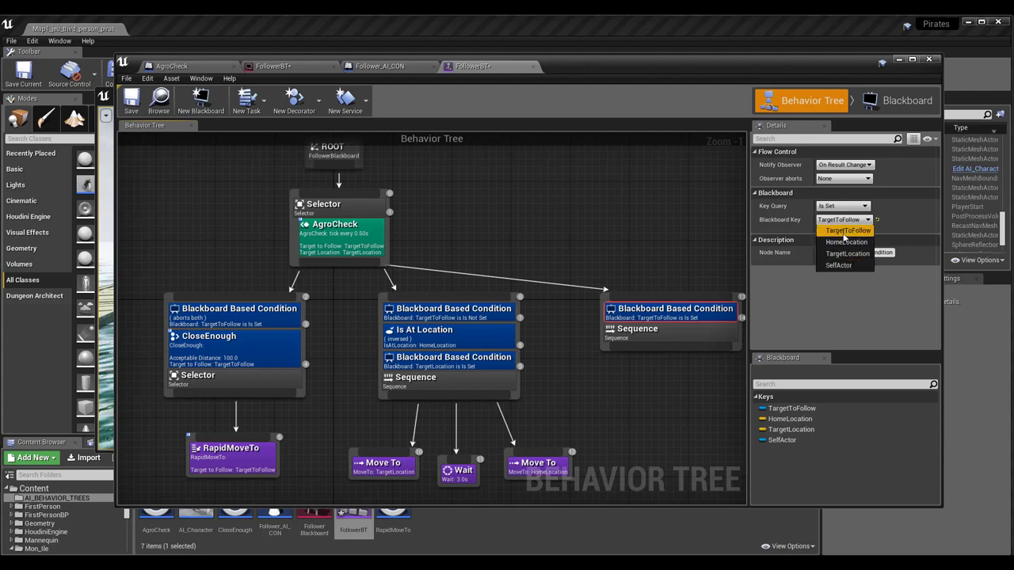
{"action": "left_click", "coordinate": [886, 103]}
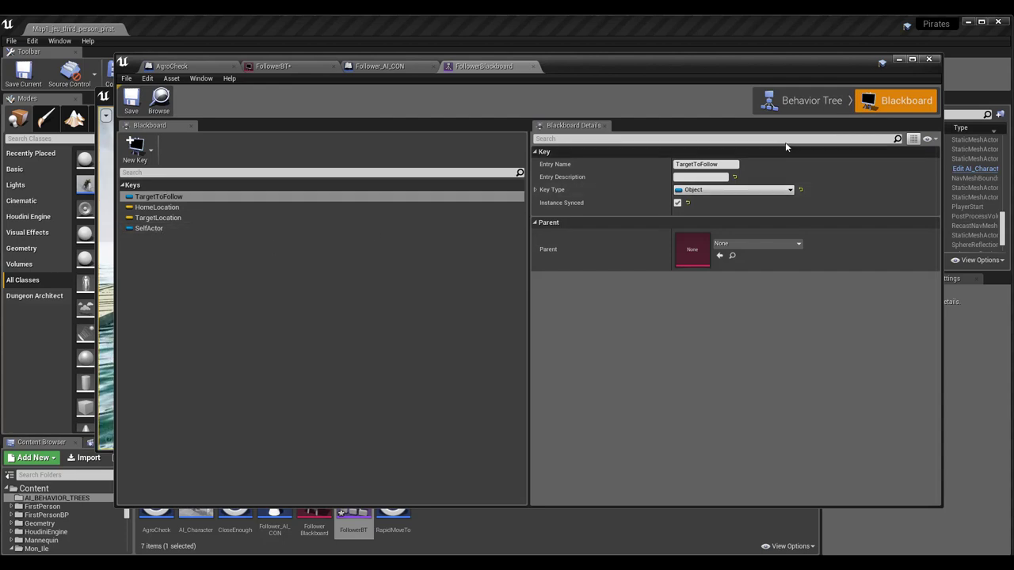
Change the Sequence's Blackboard condition to TargetToFollow Is Not Set and start a child wire beneath it.
{"action": "left_click", "coordinate": [844, 106]}
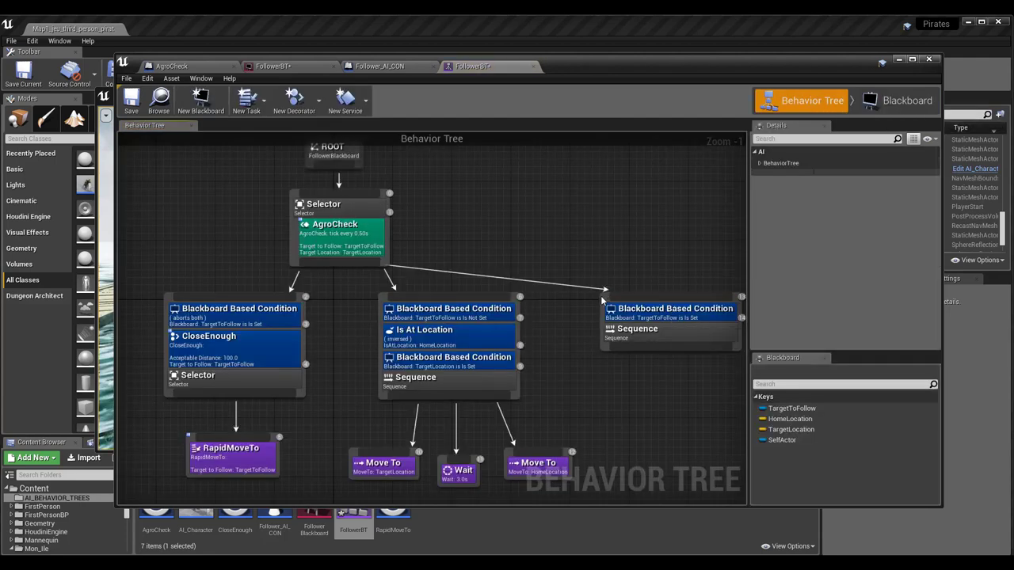
{"action": "left_click_drag", "start_coordinate": [656, 333], "coordinate": [642, 334]}
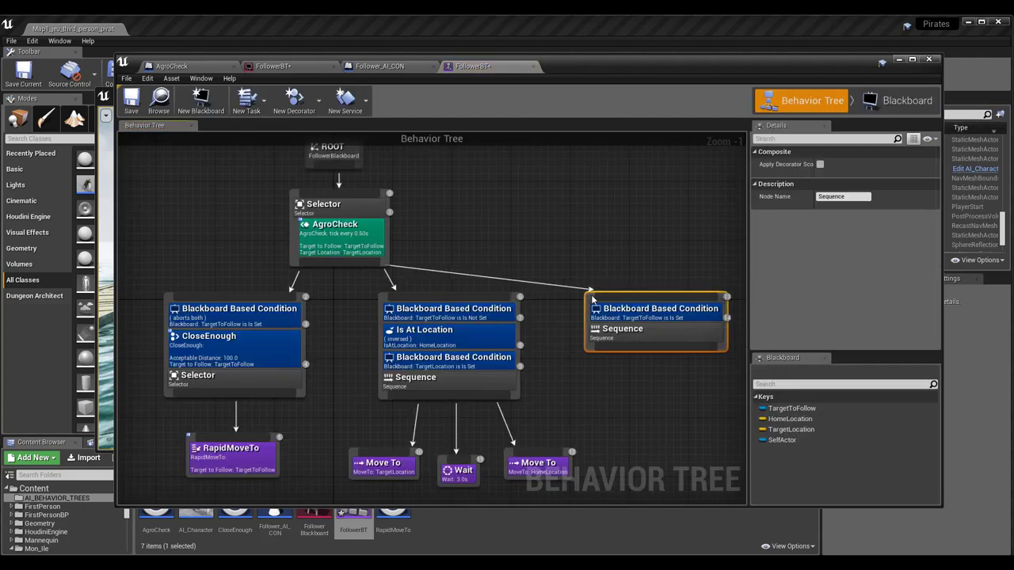
{"action": "left_click", "coordinate": [657, 314]}
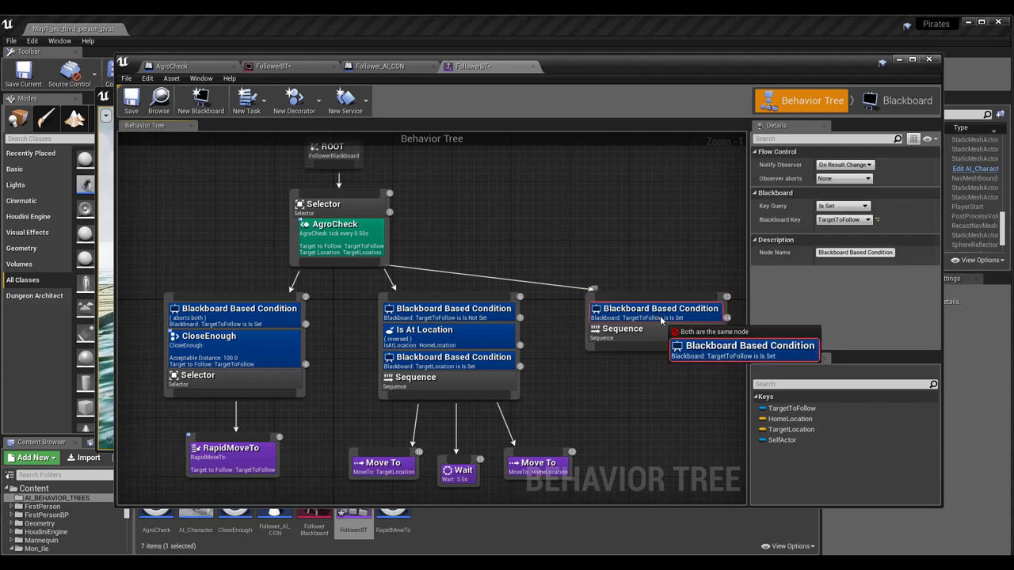
{"action": "left_click", "coordinate": [840, 208]}
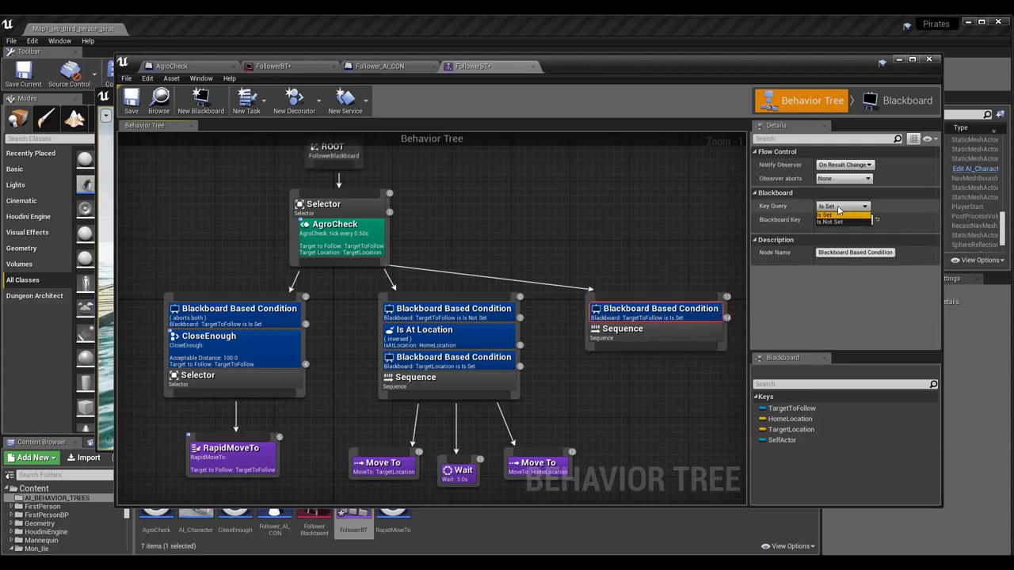
{"action": "left_click", "coordinate": [838, 222]}
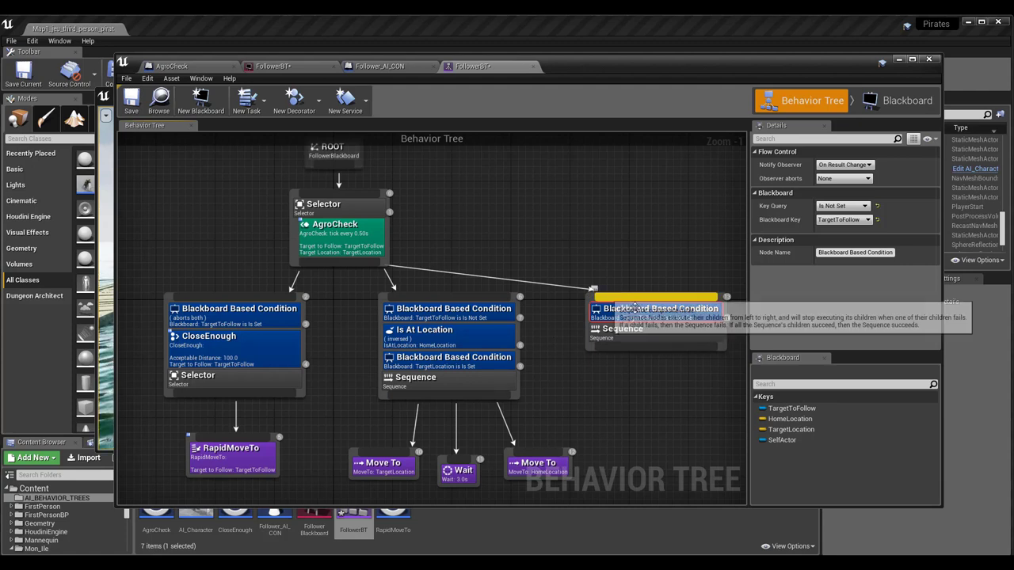
{"action": "left_click_drag", "start_coordinate": [609, 349], "coordinate": [590, 391]}
Add a Move To task and a Wait task as children of the new Sequence.
{"action": "left_click", "coordinate": [595, 202]}
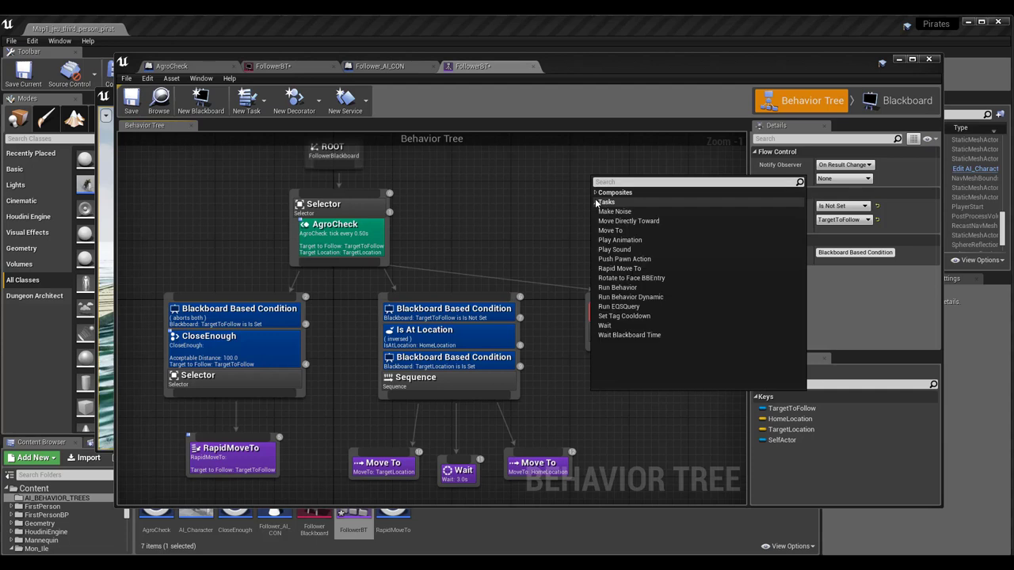
{"action": "left_click", "coordinate": [609, 231]}
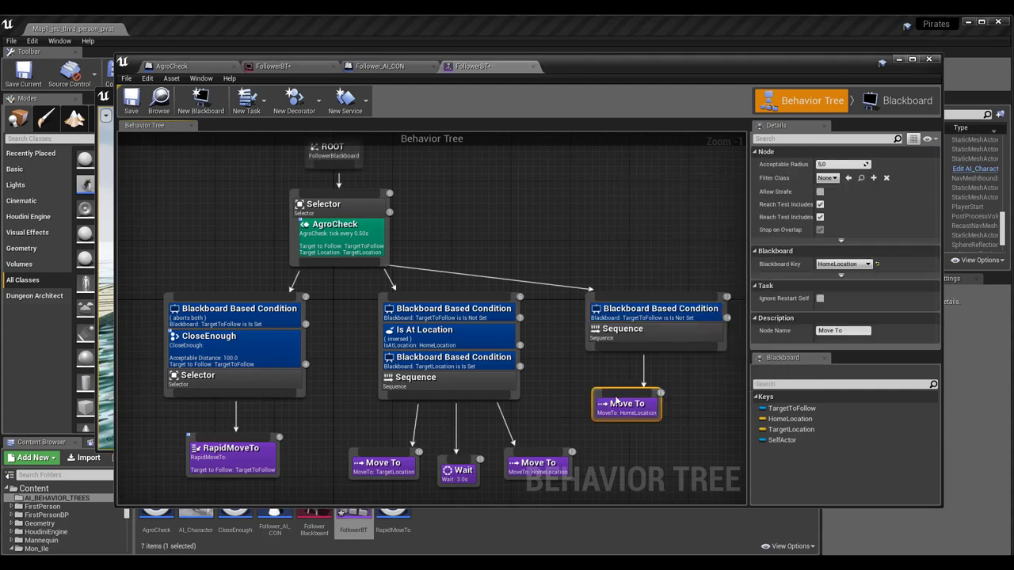
{"action": "left_click_drag", "start_coordinate": [598, 393], "coordinate": [575, 393]}
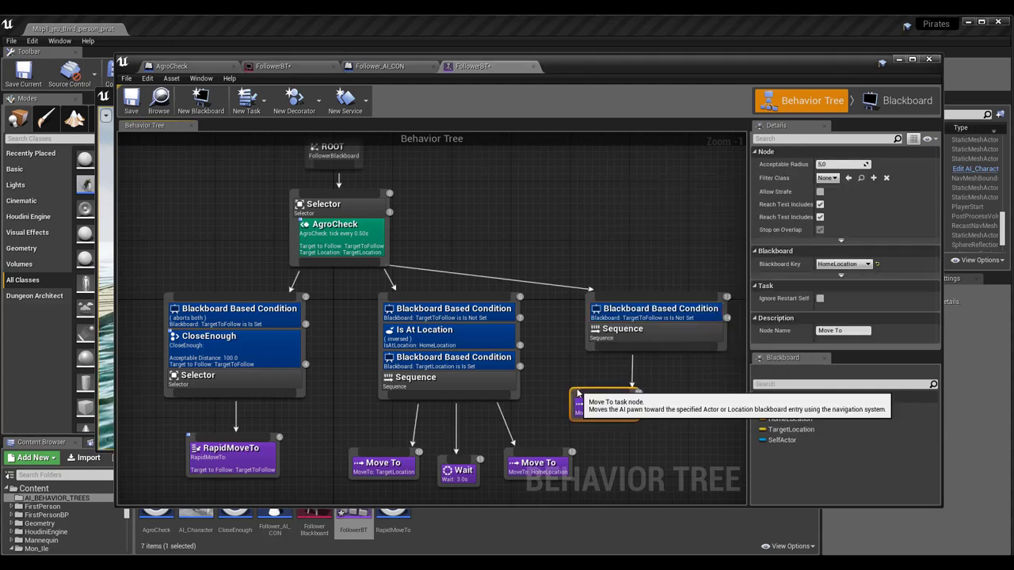
{"action": "right_click", "coordinate": [672, 349]}
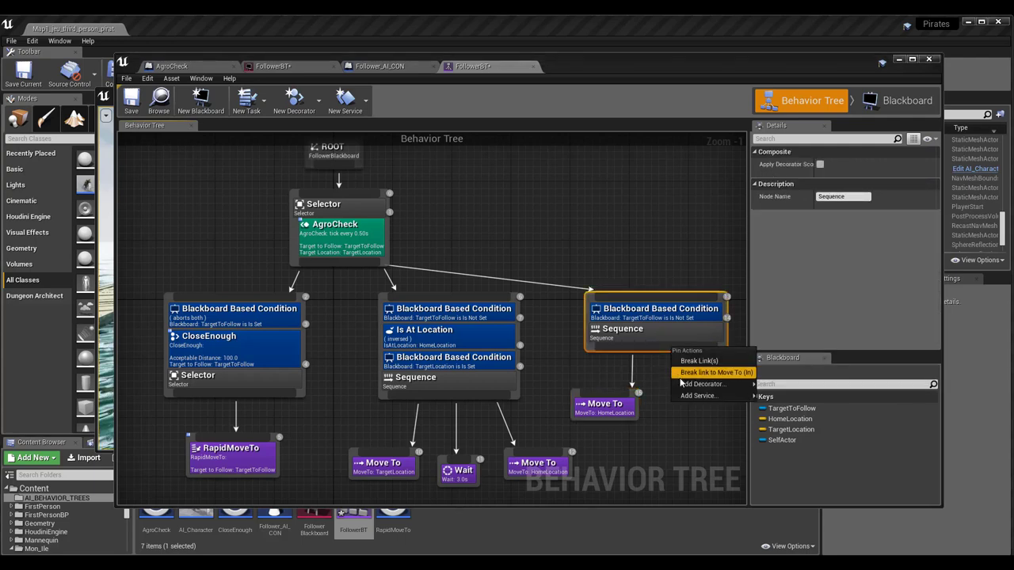
{"action": "mouse_move", "coordinate": [683, 398]}
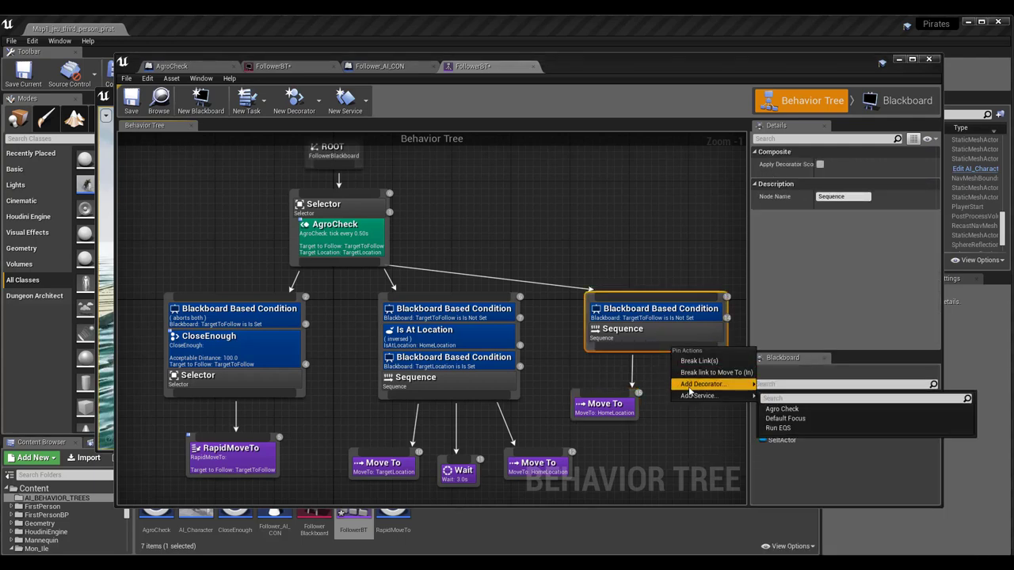
{"action": "right_click", "coordinate": [651, 329]}
{"action": "mouse_move", "coordinate": [686, 457]}
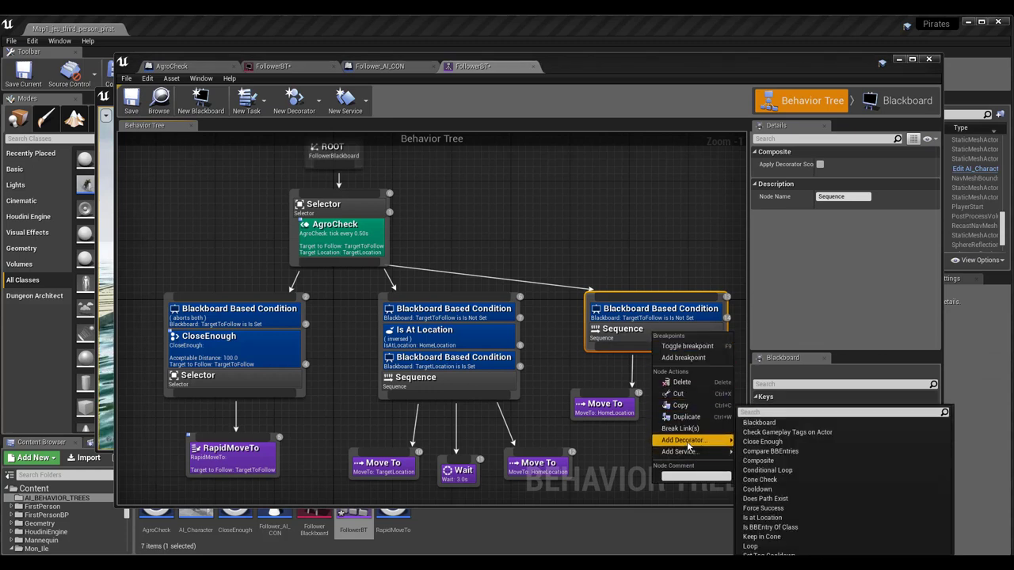
{"action": "left_click", "coordinate": [631, 349]}
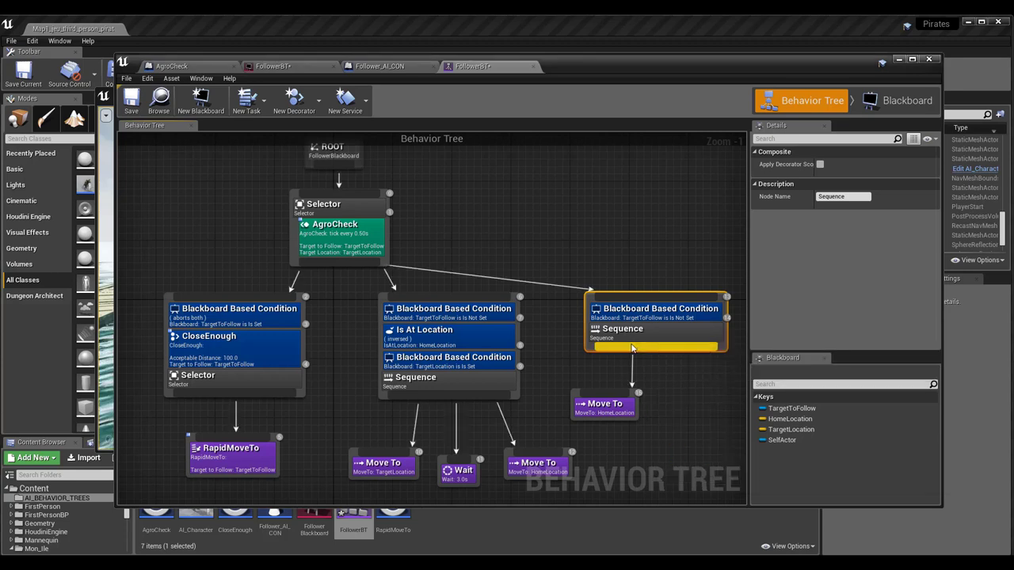
{"action": "right_click", "coordinate": [641, 348]}
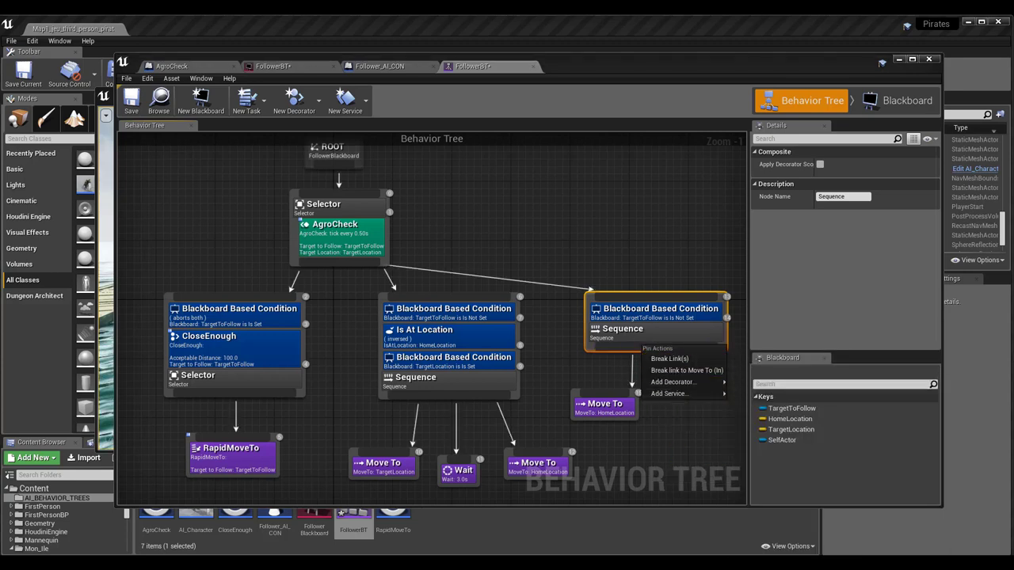
{"action": "left_click", "coordinate": [681, 443]}
{"action": "left_click_drag", "start_coordinate": [651, 354], "coordinate": [656, 382]}
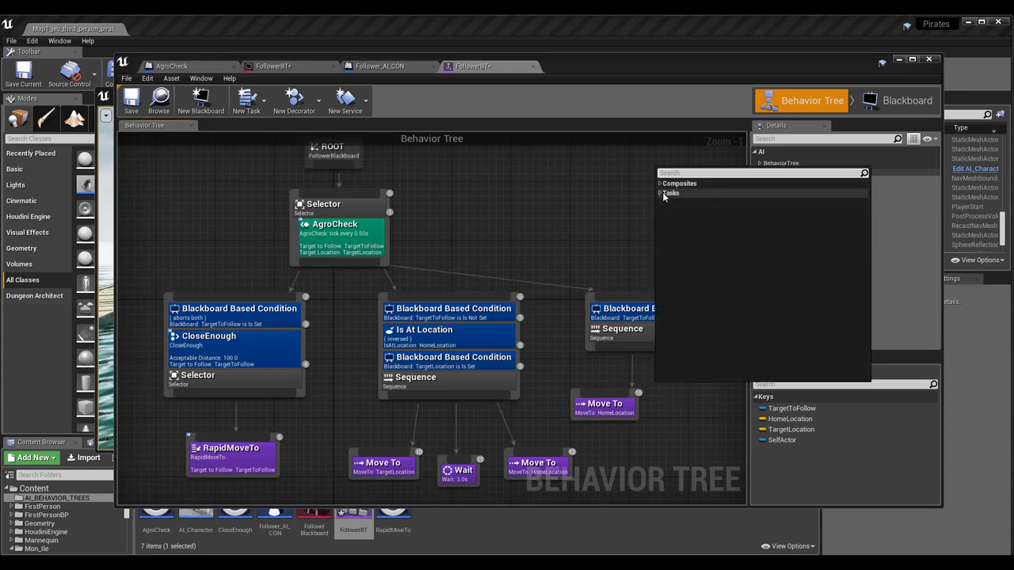
{"action": "left_click", "coordinate": [660, 193]}
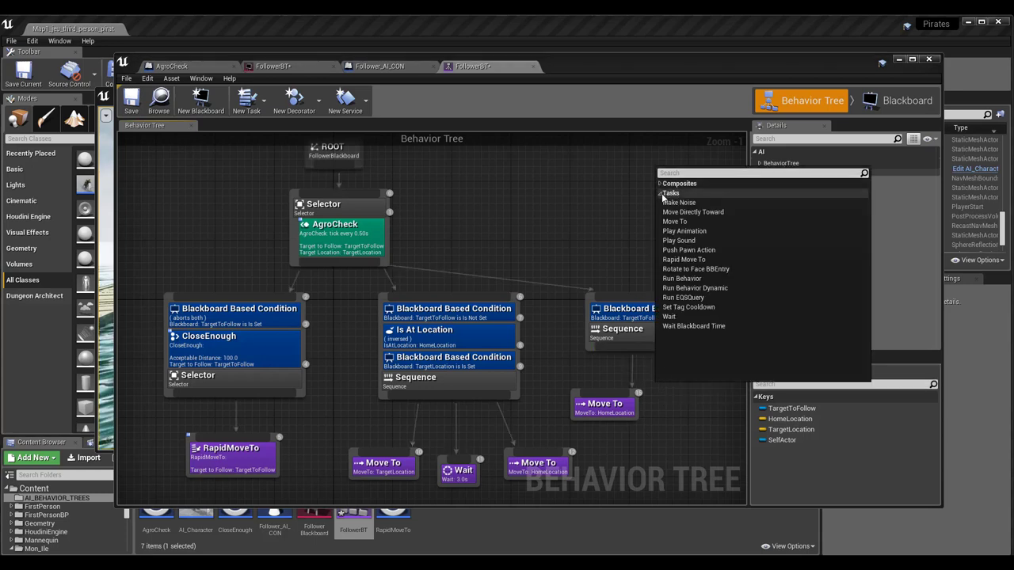
{"action": "left_click", "coordinate": [679, 315]}
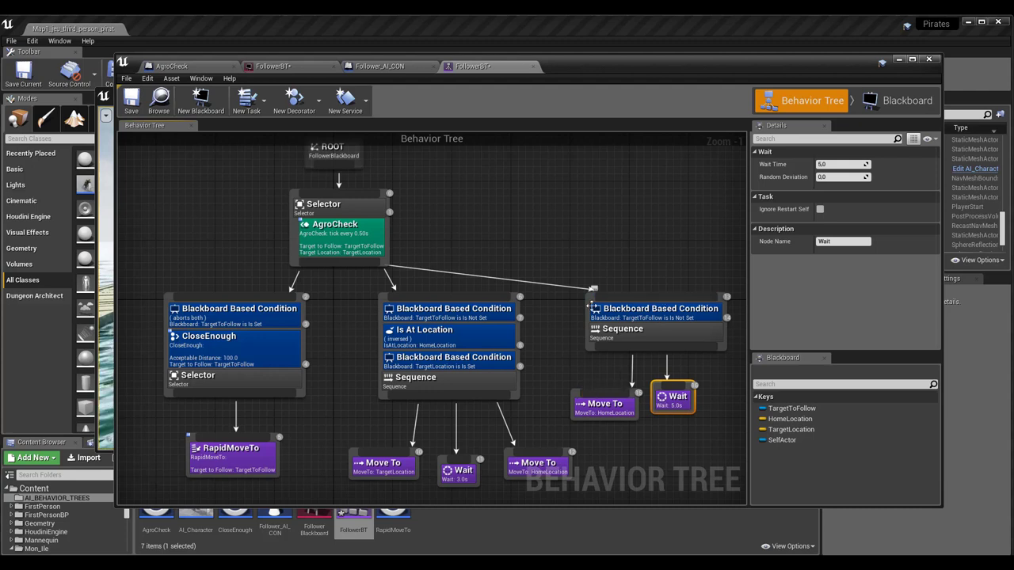
Delete the right-hand Sequence plus its orphaned Move To HomeLocation and 5-second Wait tasks.
{"action": "left_click_drag", "start_coordinate": [587, 301], "coordinate": [586, 277]}
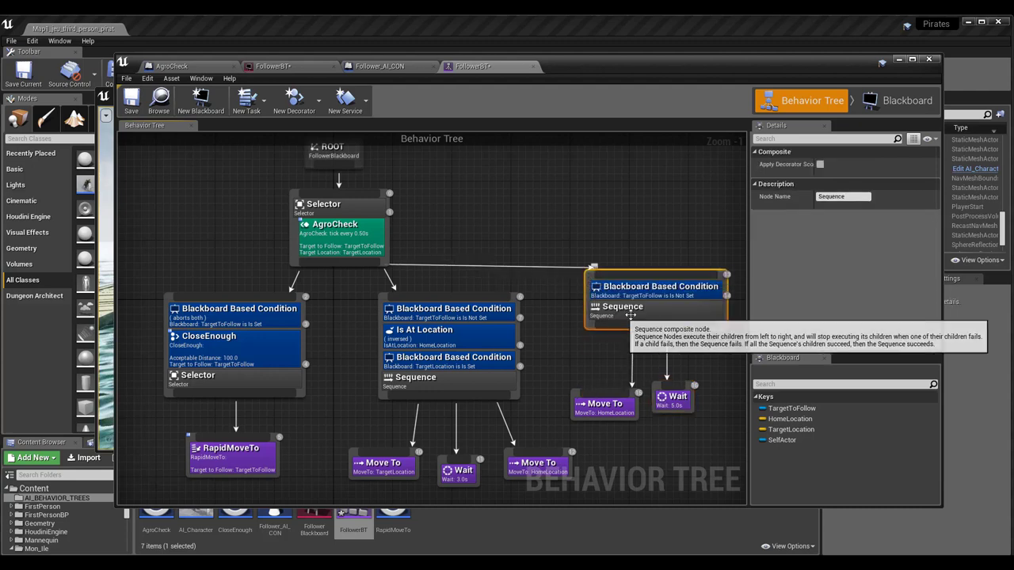
{"action": "key", "text": "Delete"}
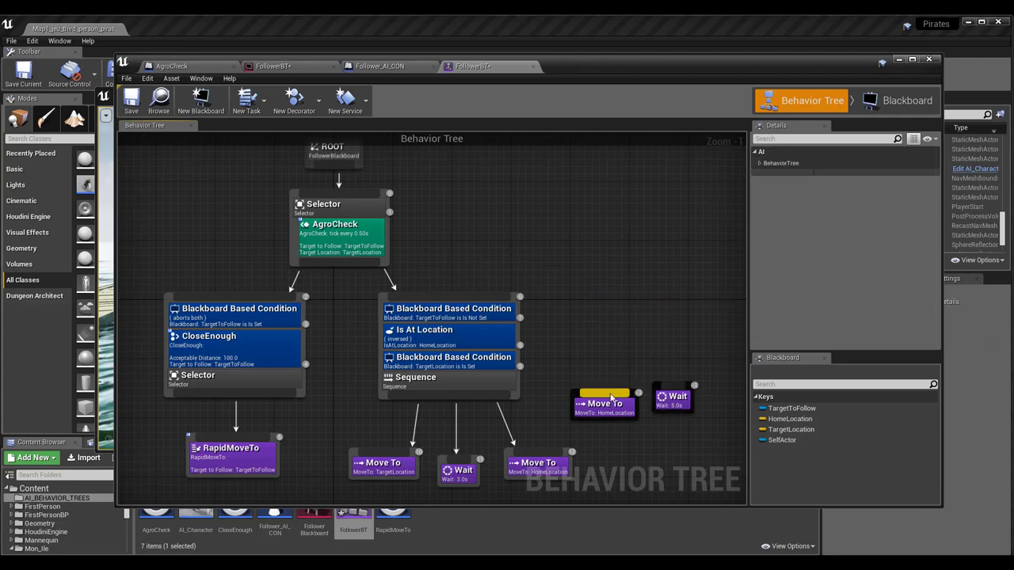
{"action": "left_click", "coordinate": [577, 393]}
{"action": "key", "text": "Delete"}
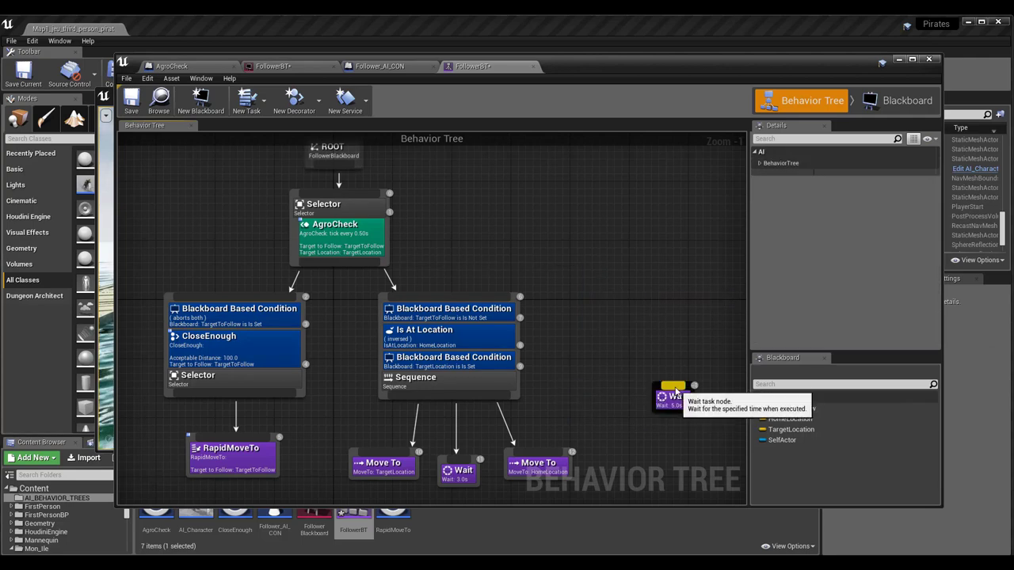
{"action": "left_click", "coordinate": [659, 392]}
{"action": "key", "text": "Delete"}
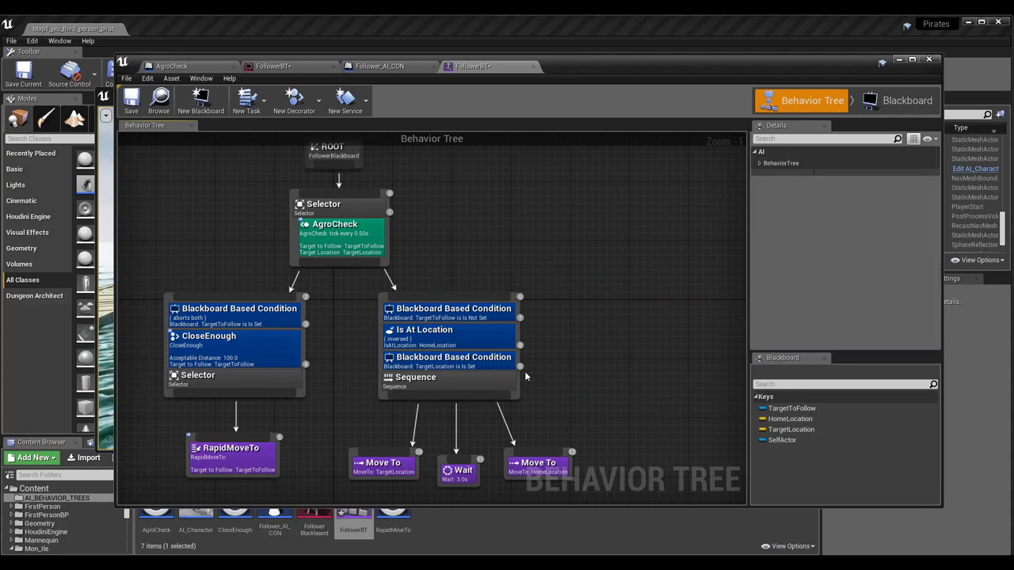
{"action": "right_click_drag", "start_coordinate": [567, 349], "coordinate": [652, 346]}
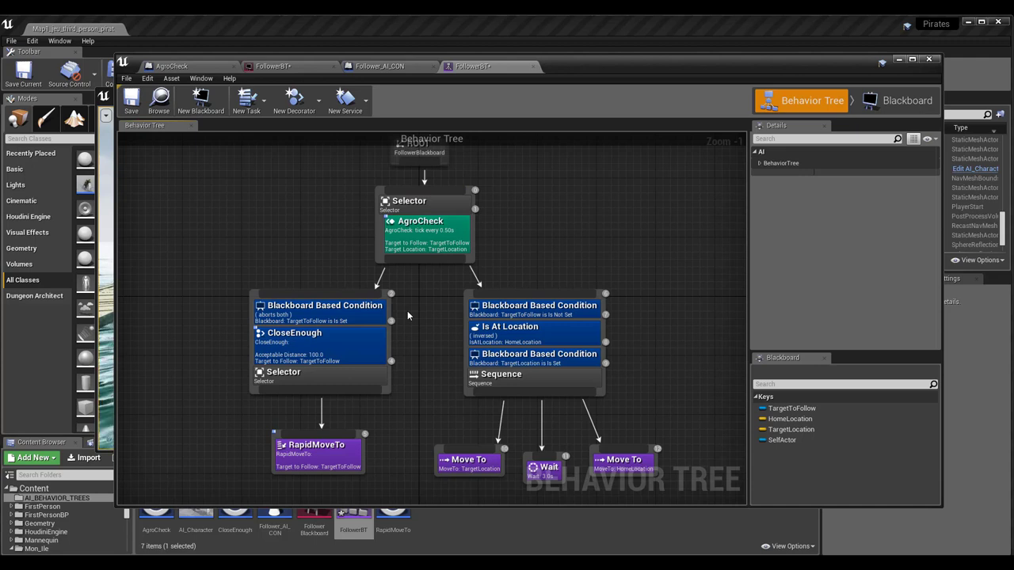
{"action": "left_click", "coordinate": [434, 239]}
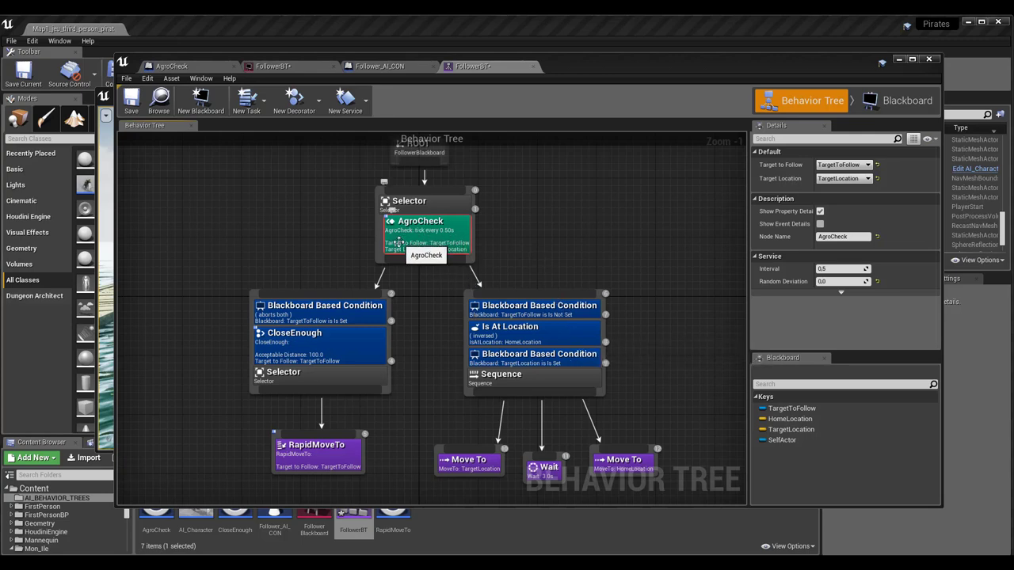
{"action": "left_click_drag", "start_coordinate": [566, 62], "coordinate": [577, 68]}
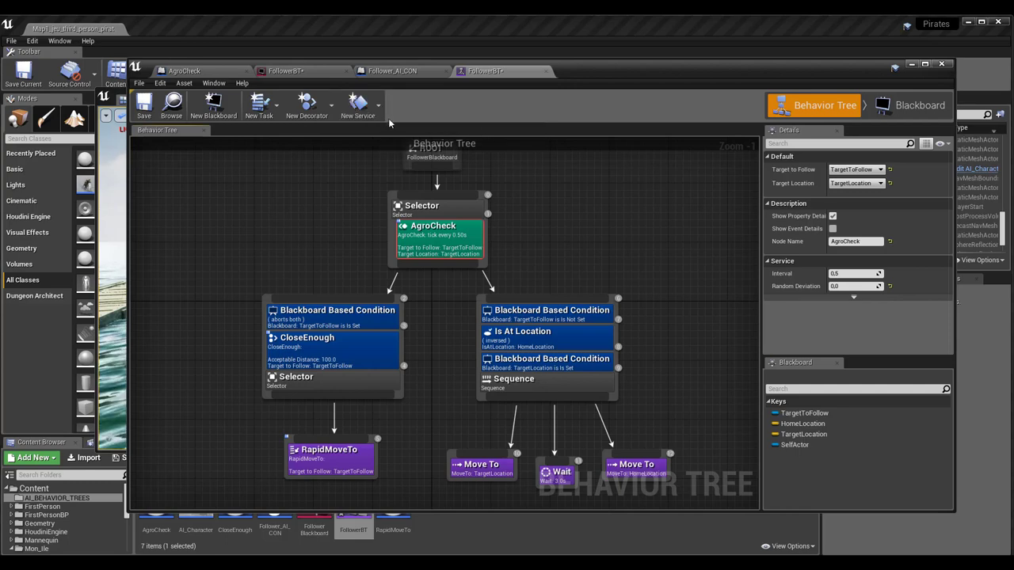
{"action": "left_click_drag", "start_coordinate": [582, 75], "coordinate": [589, 71]}
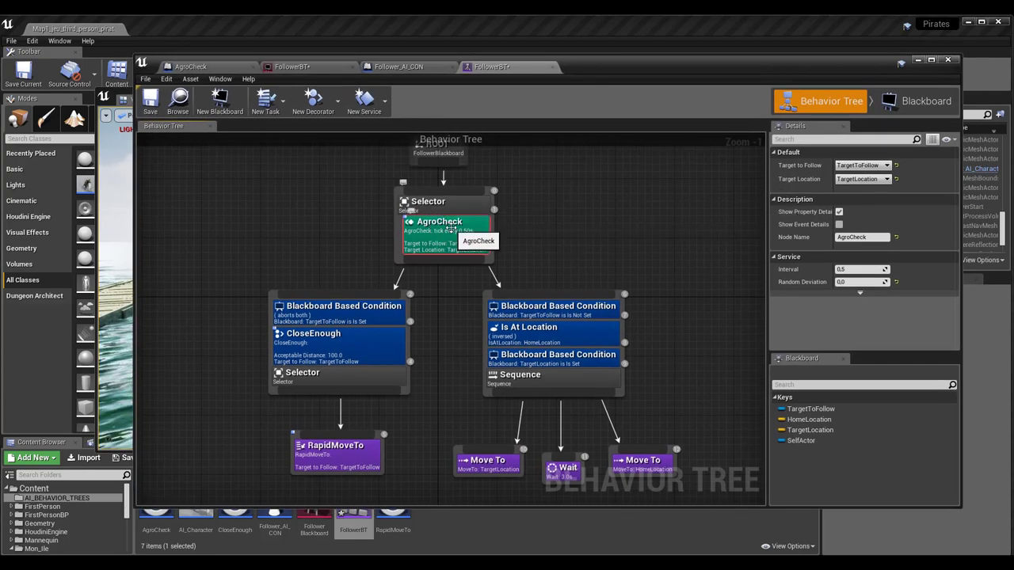
{"action": "right_click", "coordinate": [461, 205]}
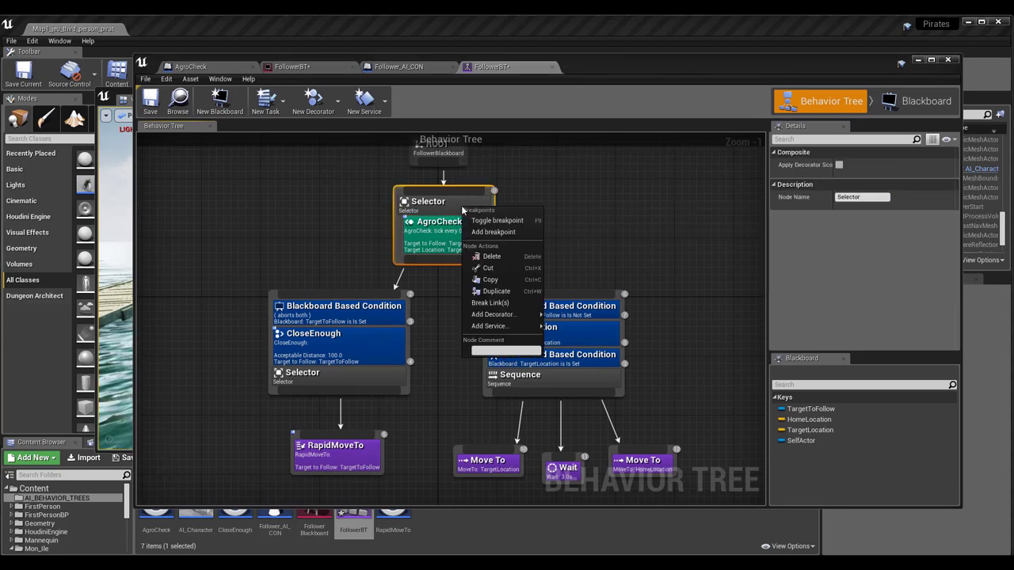
{"action": "mouse_move", "coordinate": [507, 325]}
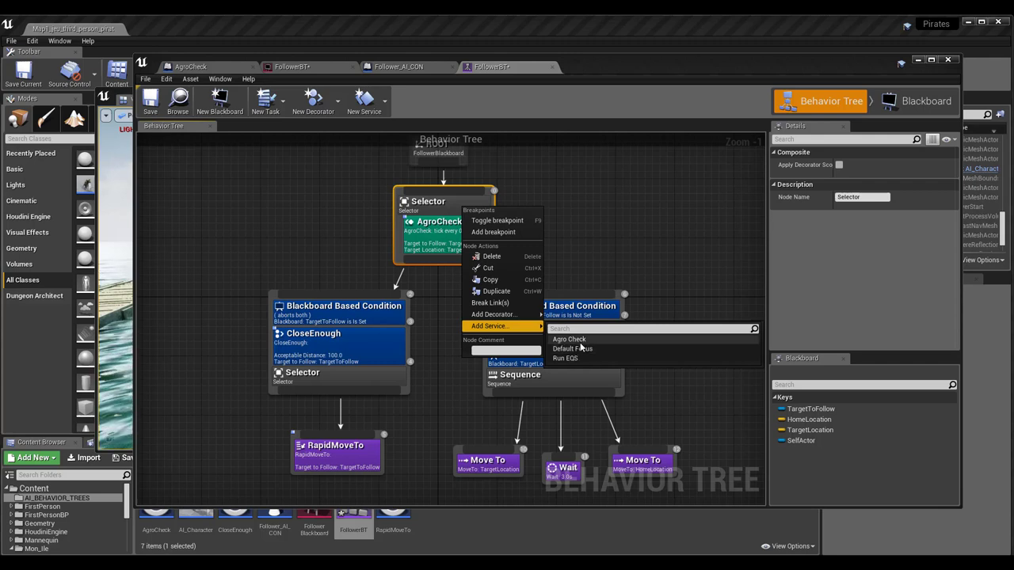
{"action": "left_click", "coordinate": [608, 235]}
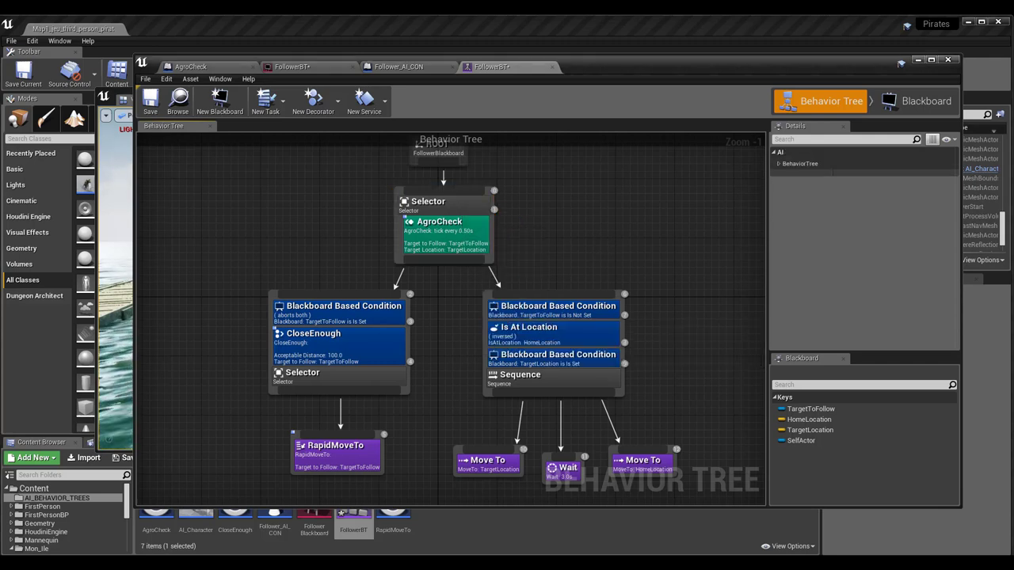
{"action": "left_click_drag", "start_coordinate": [713, 62], "coordinate": [631, 24]}
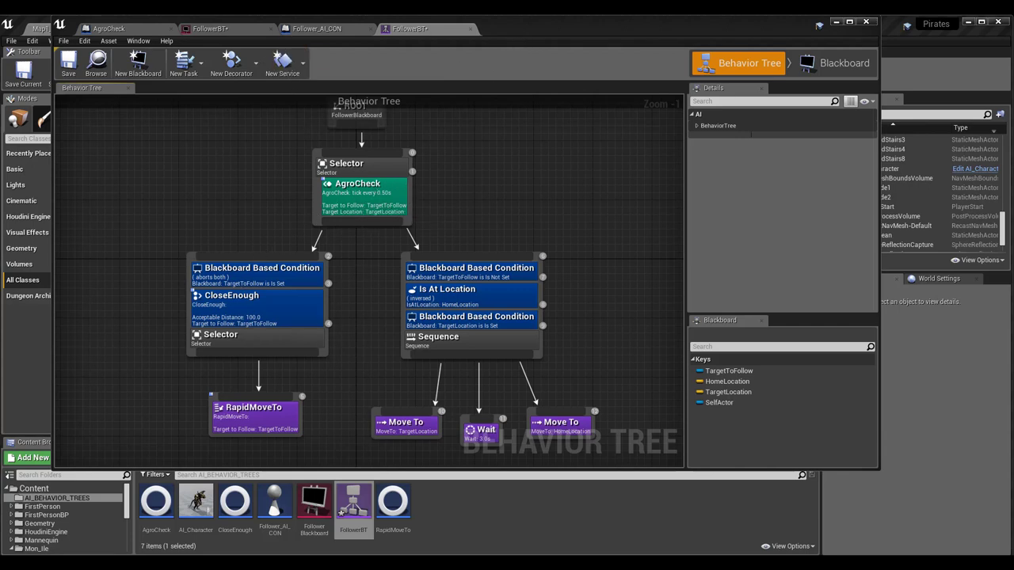
Open the CloseEnough task asset from the Content Browser in its own tab.
{"action": "double_click", "coordinate": [234, 503]}
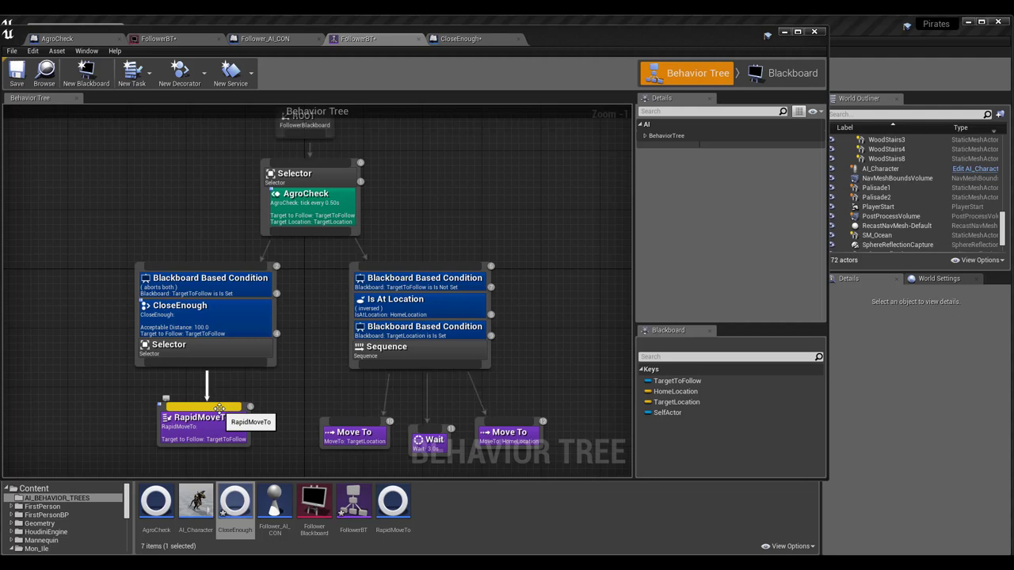
{"action": "scroll", "coordinate": [528, 337], "scroll_direction": "down", "scroll_amount": 3}
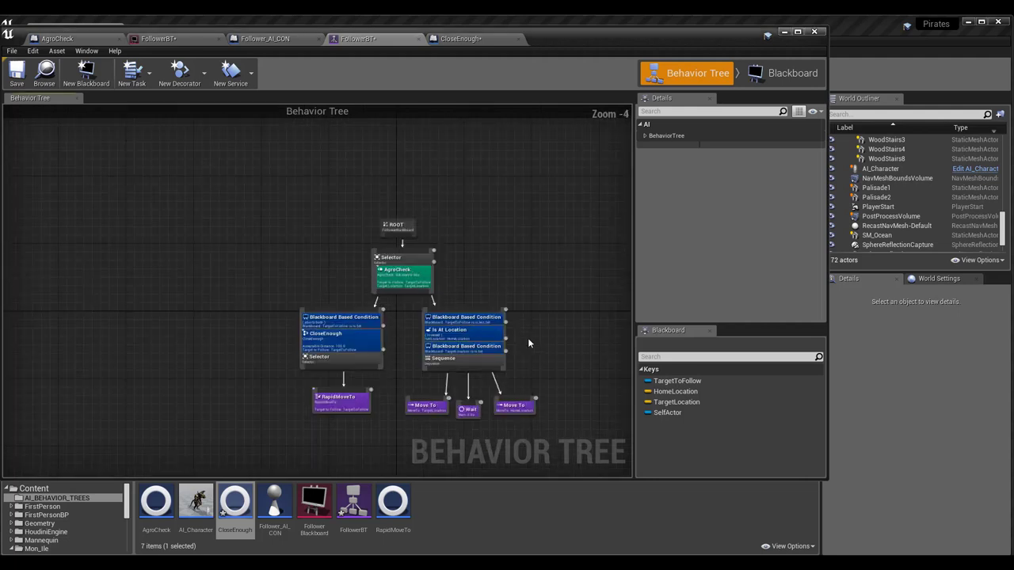
{"action": "scroll", "coordinate": [527, 338], "scroll_direction": "up", "scroll_amount": 1}
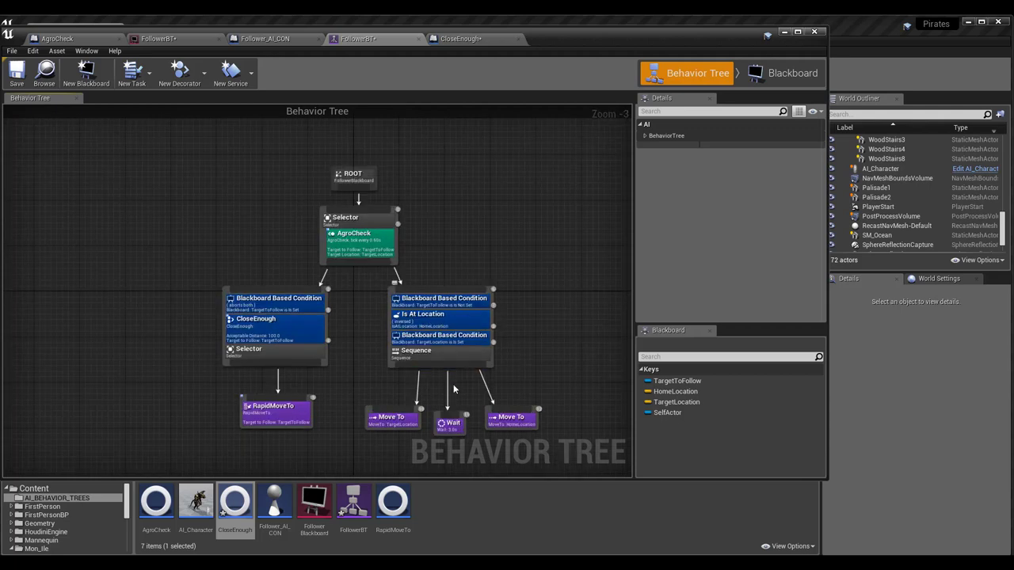
{"action": "scroll", "coordinate": [469, 395], "scroll_direction": "up", "scroll_amount": 1}
{"action": "right_click_drag", "start_coordinate": [370, 377], "coordinate": [361, 341]}
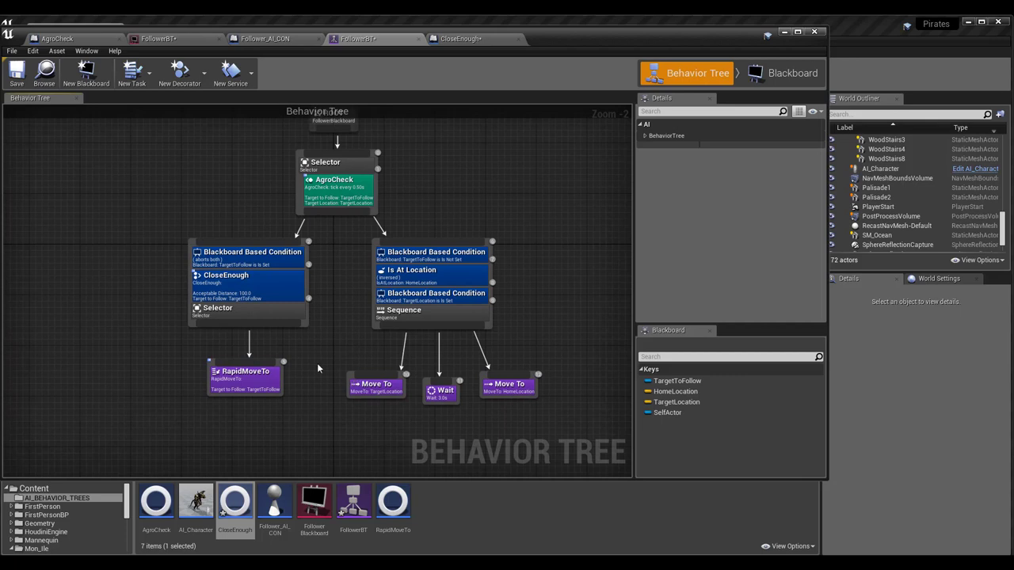
{"action": "left_click_drag", "start_coordinate": [295, 325], "coordinate": [299, 363]}
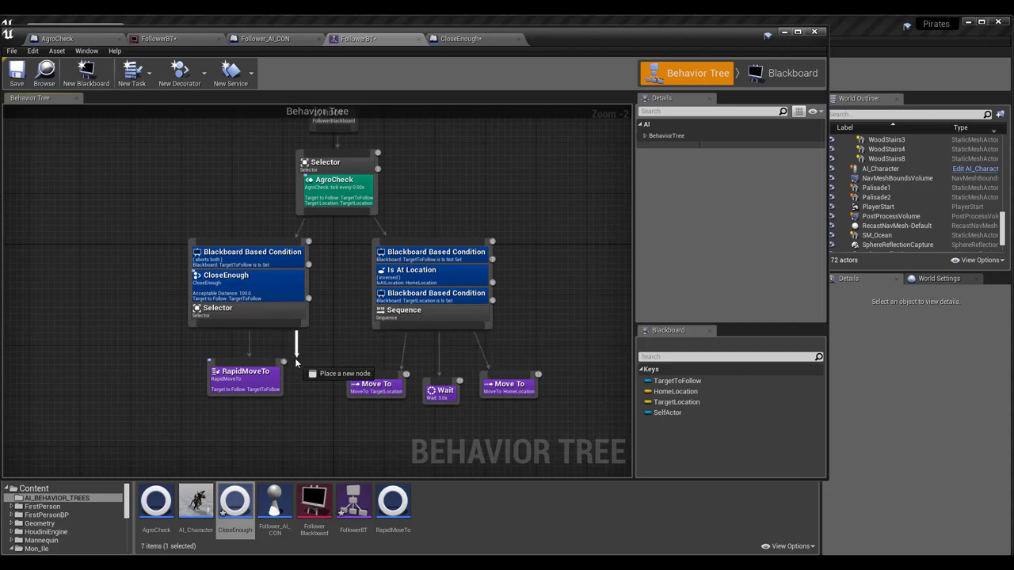
{"action": "left_click", "coordinate": [306, 385]}
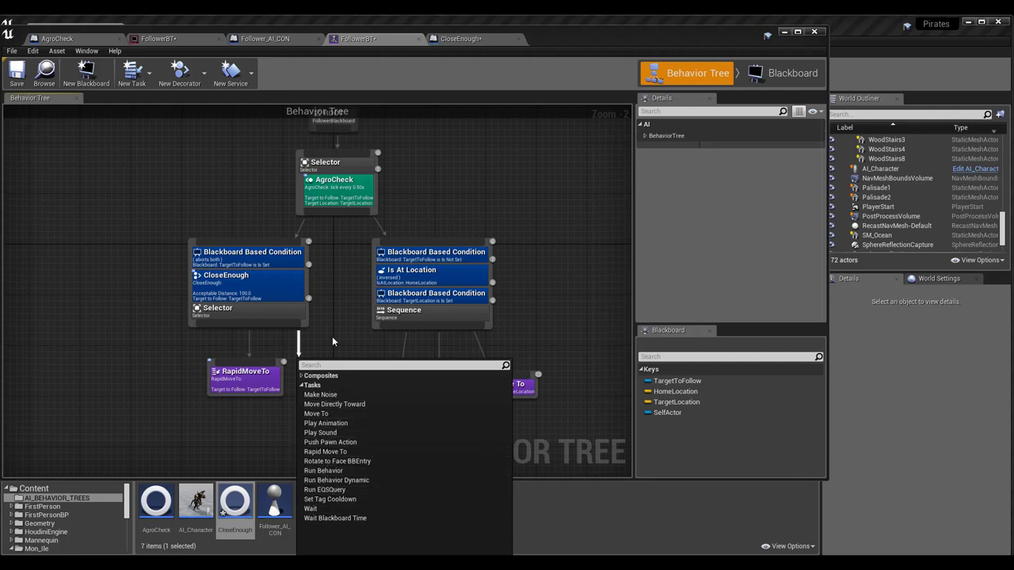
{"action": "left_click", "coordinate": [336, 323]}
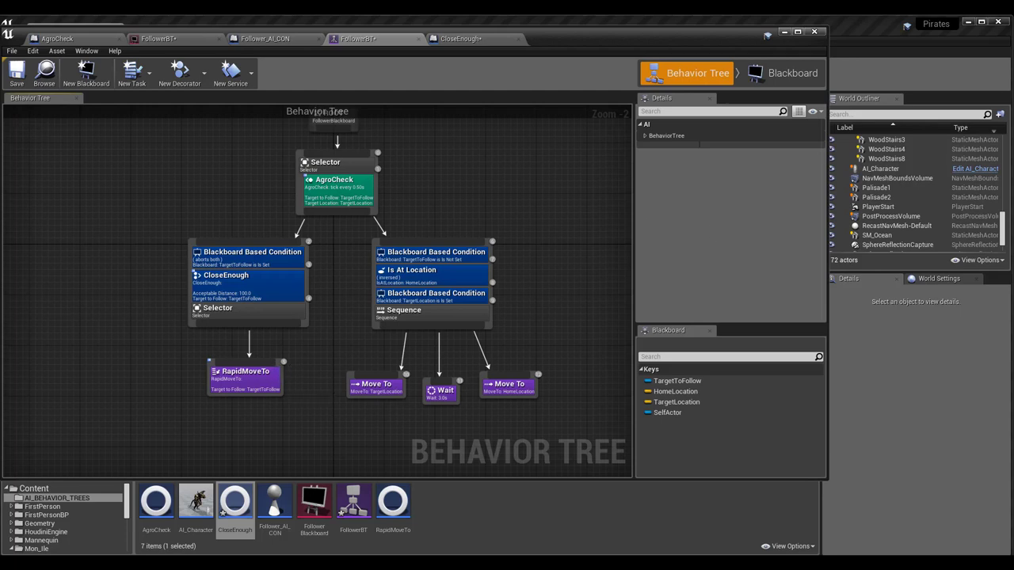
{"action": "left_click", "coordinate": [333, 183]}
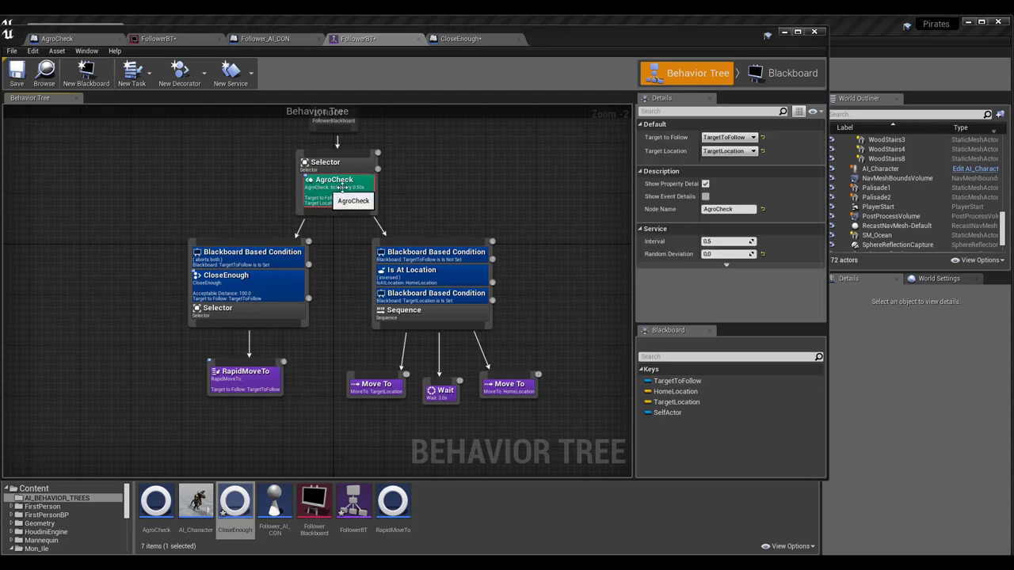
Open the AgroCheck event graph, widen the editor, and pan to the Event Receive Tick and Branch nodes.
{"action": "left_click", "coordinate": [67, 38]}
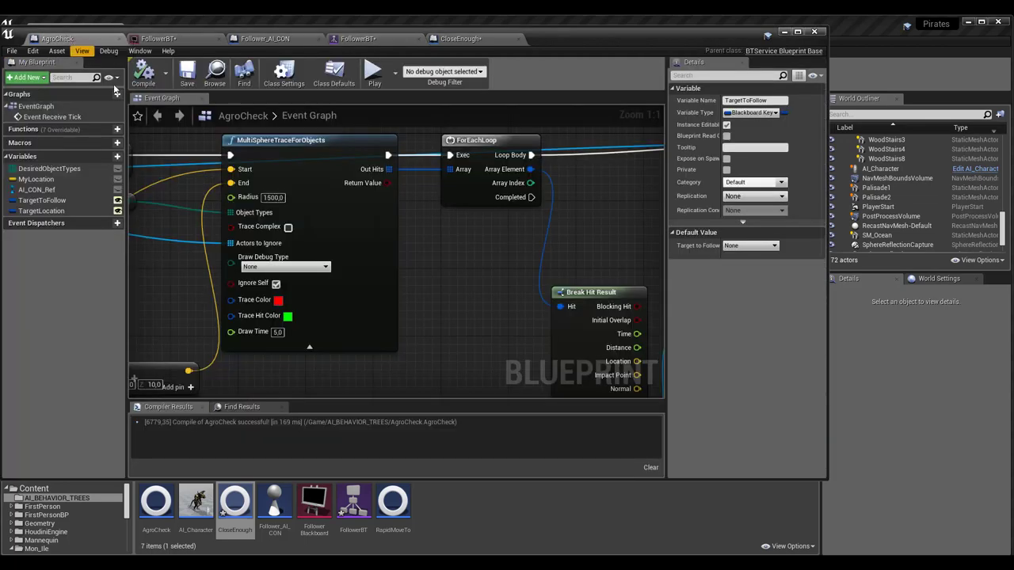
{"action": "scroll", "coordinate": [434, 273], "scroll_direction": "down", "scroll_amount": 2}
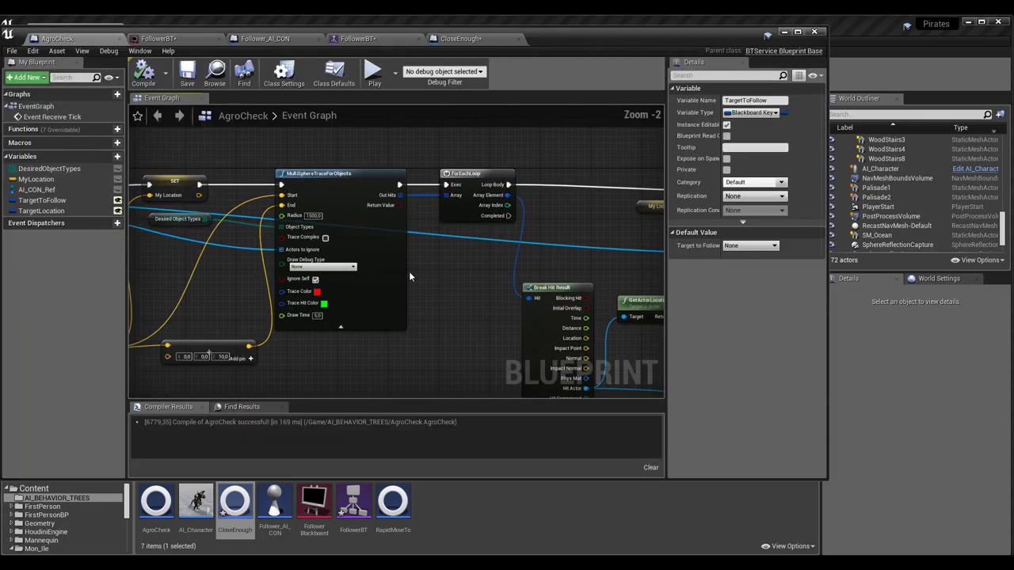
{"action": "scroll", "coordinate": [473, 270], "scroll_direction": "down", "scroll_amount": 3}
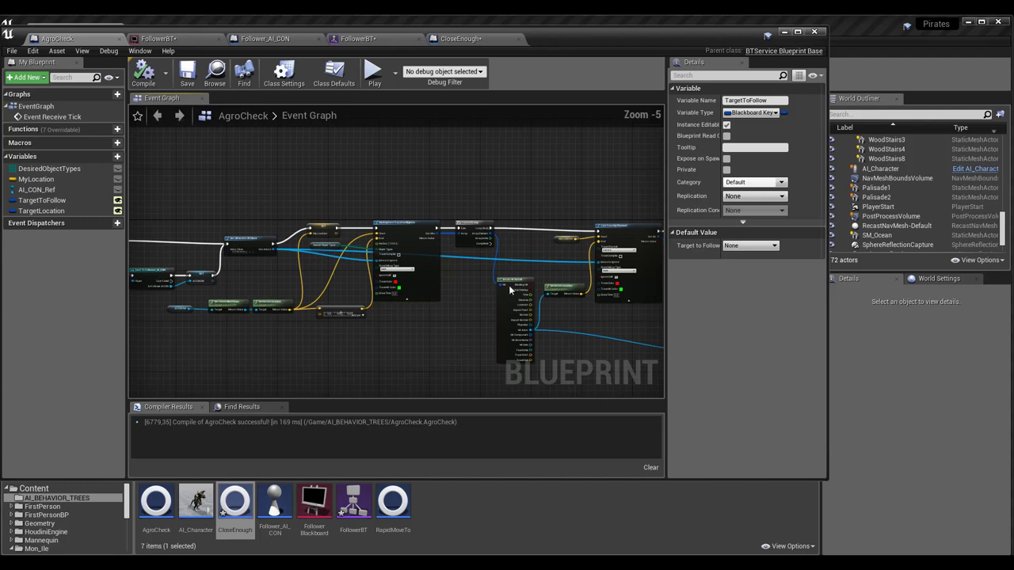
{"action": "right_click_drag", "start_coordinate": [219, 216], "coordinate": [422, 239]}
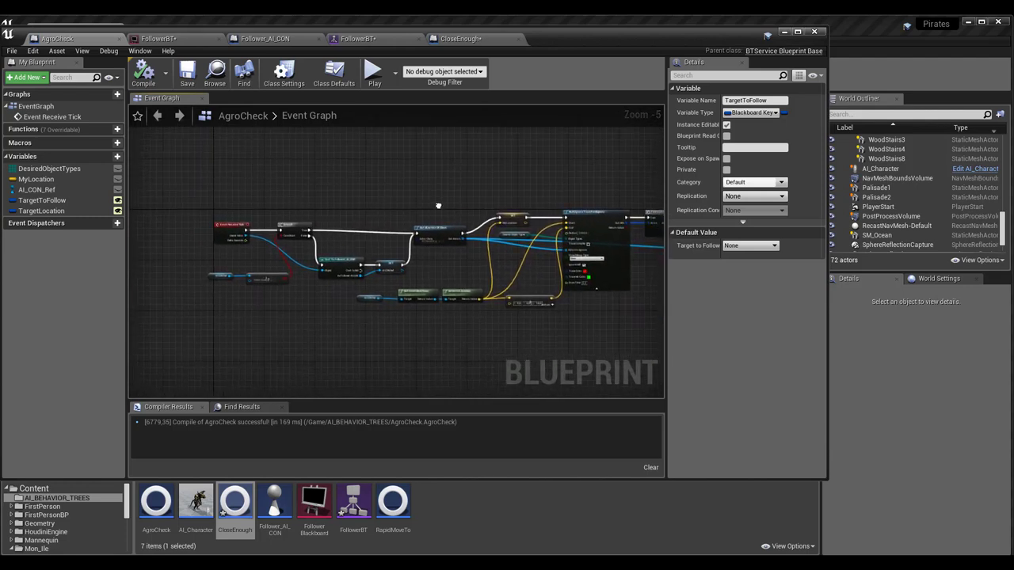
{"action": "left_click_drag", "start_coordinate": [827, 325], "coordinate": [1008, 325]}
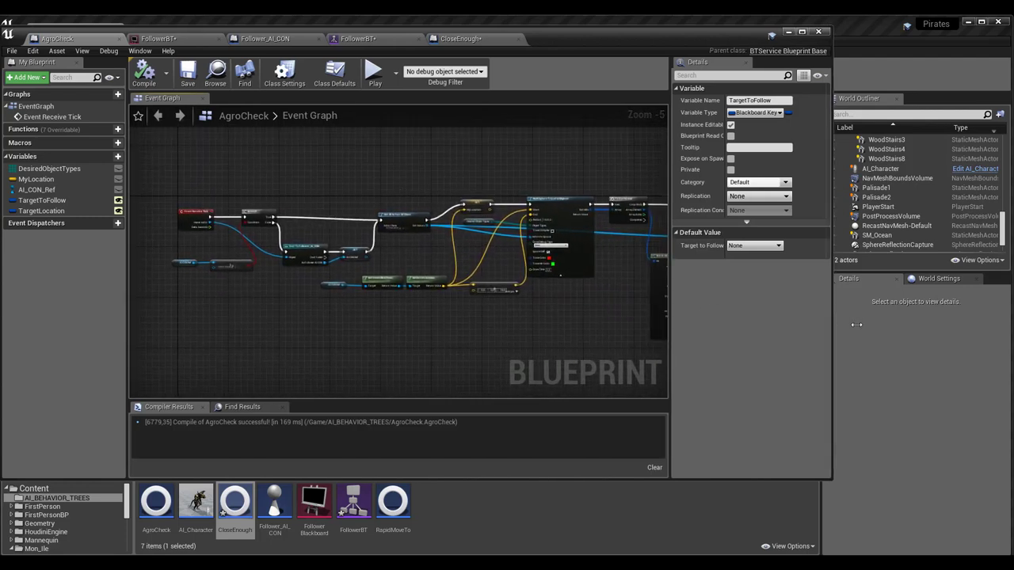
{"action": "scroll", "coordinate": [495, 313], "scroll_direction": "up", "scroll_amount": 2}
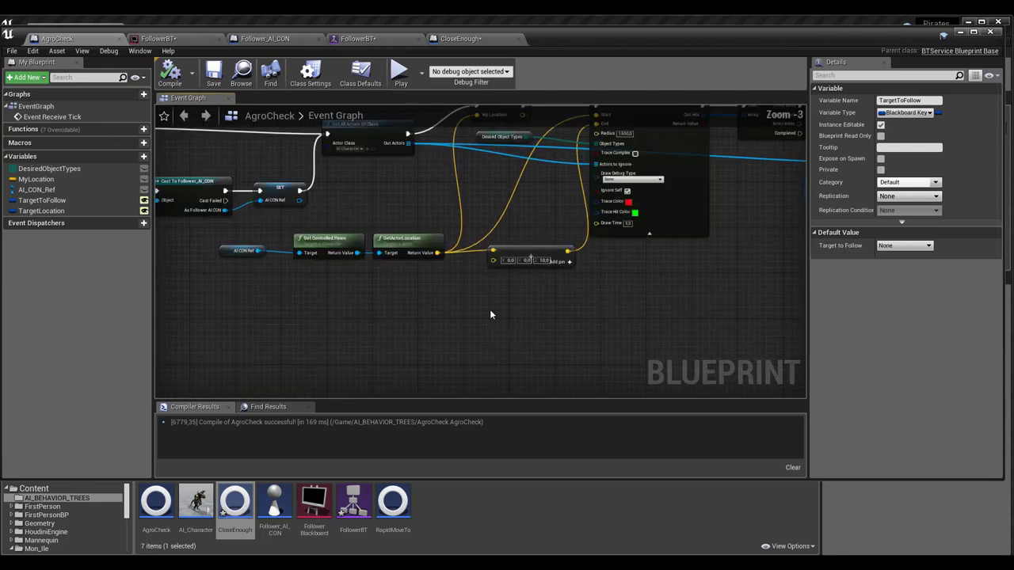
{"action": "scroll", "coordinate": [592, 357], "scroll_direction": "up", "scroll_amount": 3}
{"action": "scroll", "coordinate": [474, 291], "scroll_direction": "down", "scroll_amount": 3}
{"action": "scroll", "coordinate": [364, 187], "scroll_direction": "up", "scroll_amount": 2}
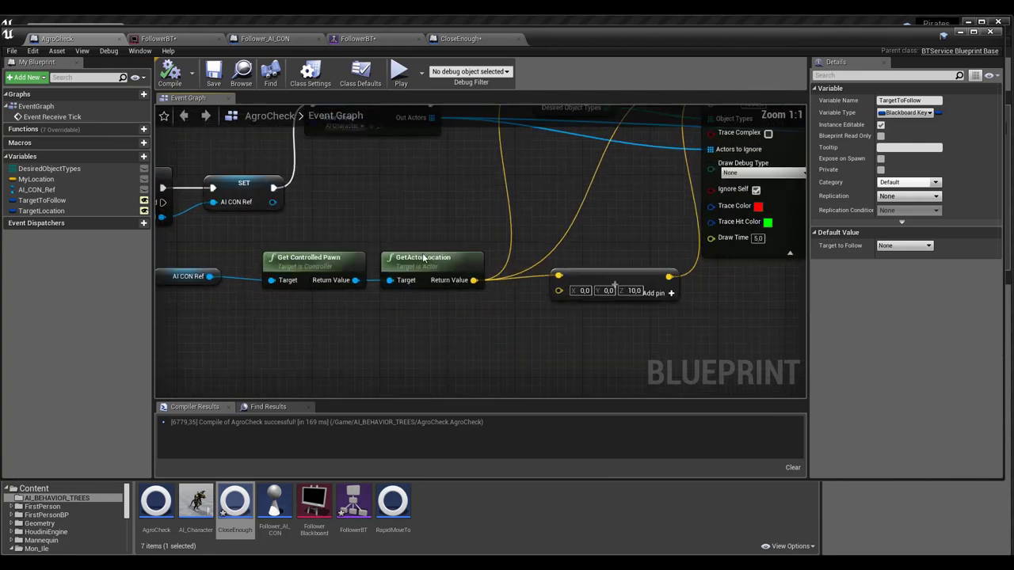
{"action": "scroll", "coordinate": [336, 177], "scroll_direction": "down", "scroll_amount": 2}
{"action": "mouse_move", "coordinate": [359, 203]}
{"action": "right_mouse_down"}
{"action": "mouse_move", "coordinate": [512, 267]}
{"action": "mouse_move", "coordinate": [350, 255]}
{"action": "right_mouse_up"}
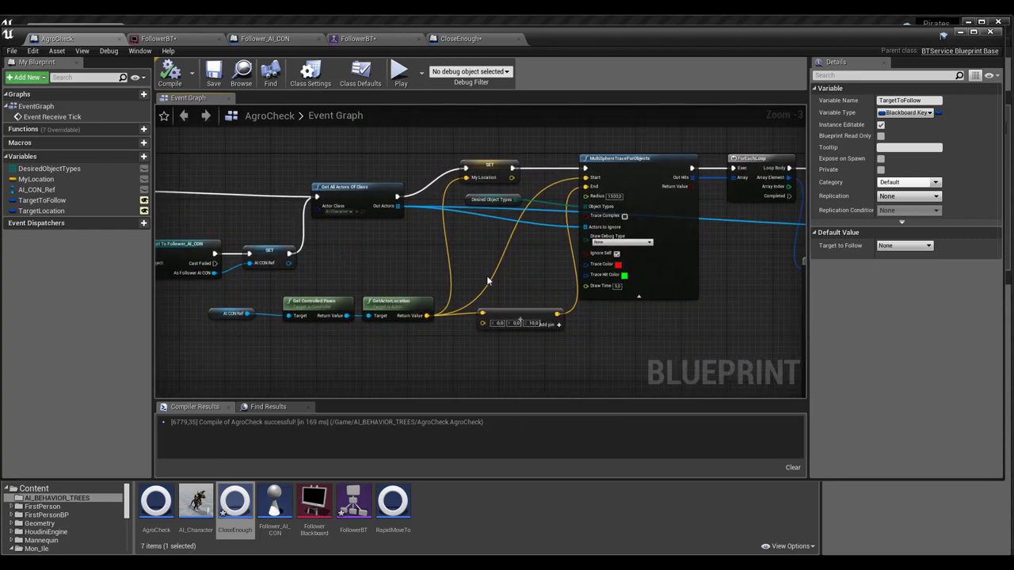
Review the MultiSphereTraceForObjects, LineTraceByChannel and Get All Actors nodes, then move the editor down to show the level.
{"action": "right_click_drag", "start_coordinate": [350, 255], "coordinate": [239, 307]}
{"action": "left_click", "coordinate": [505, 211]}
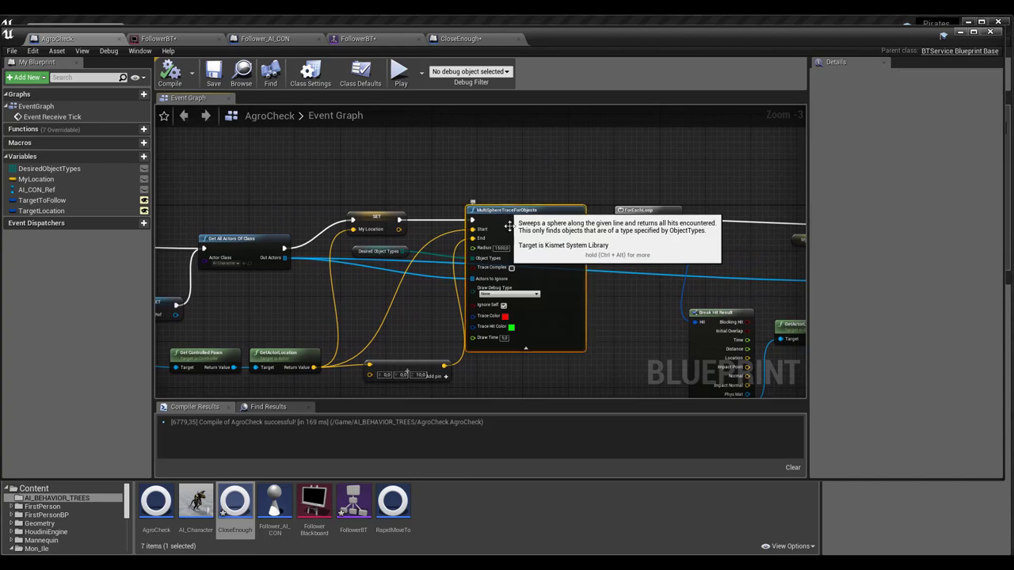
{"action": "scroll", "coordinate": [522, 378], "scroll_direction": "up", "scroll_amount": 2}
{"action": "right_click_drag", "start_coordinate": [614, 300], "coordinate": [610, 327]}
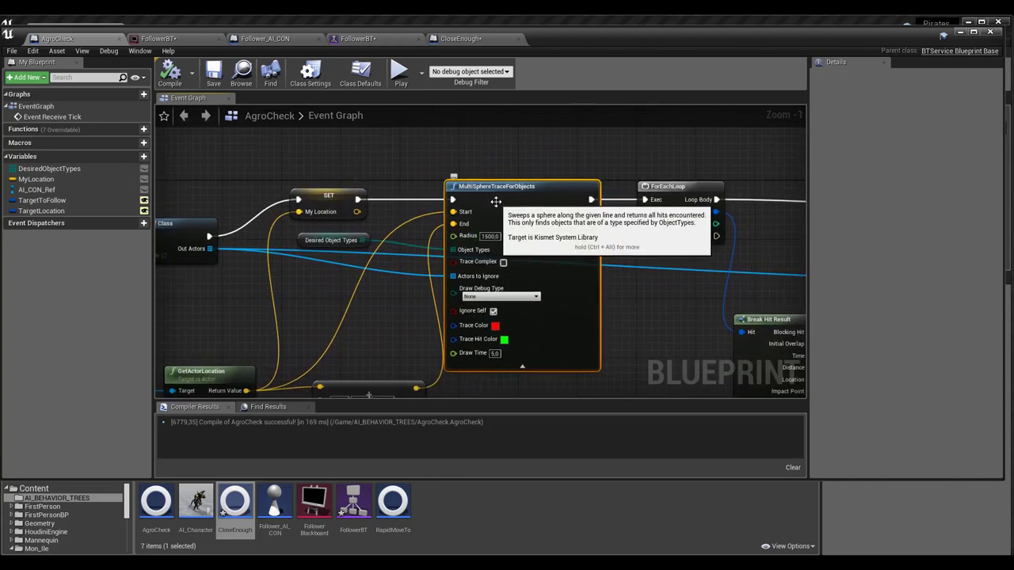
{"action": "right_click_drag", "start_coordinate": [648, 310], "coordinate": [354, 271]}
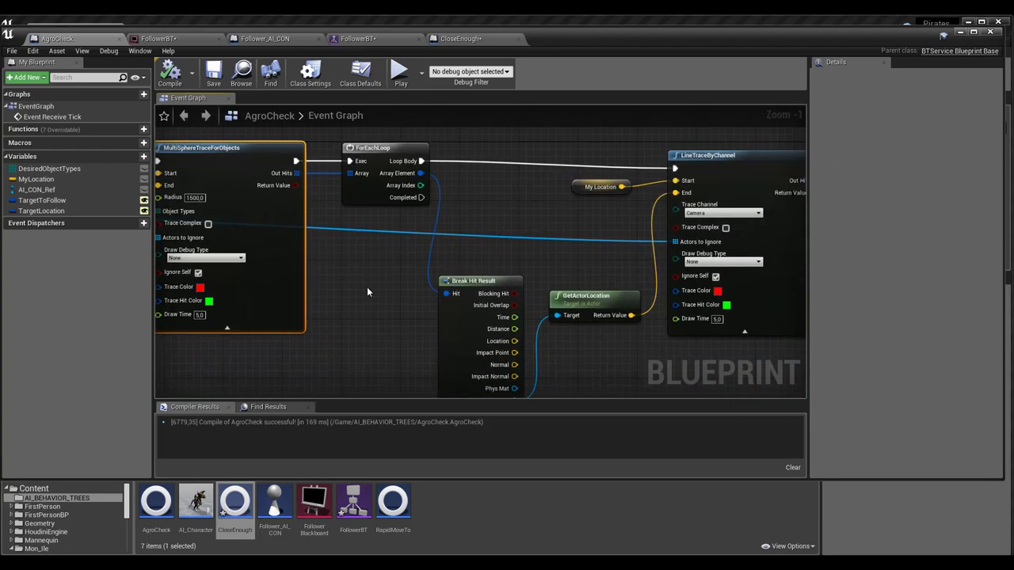
{"action": "right_click_drag", "start_coordinate": [366, 292], "coordinate": [631, 291]}
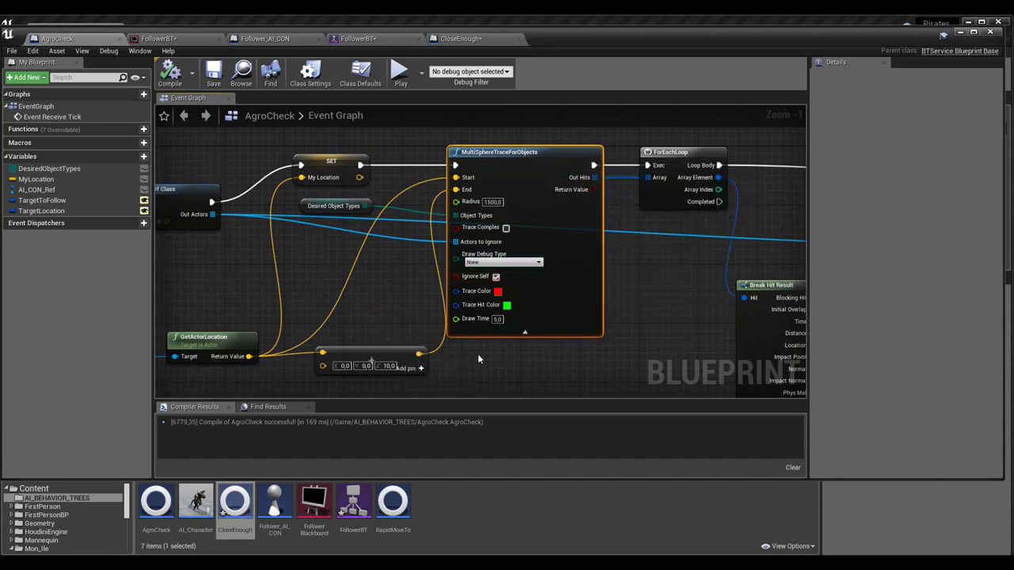
{"action": "right_click_drag", "start_coordinate": [478, 358], "coordinate": [558, 365]}
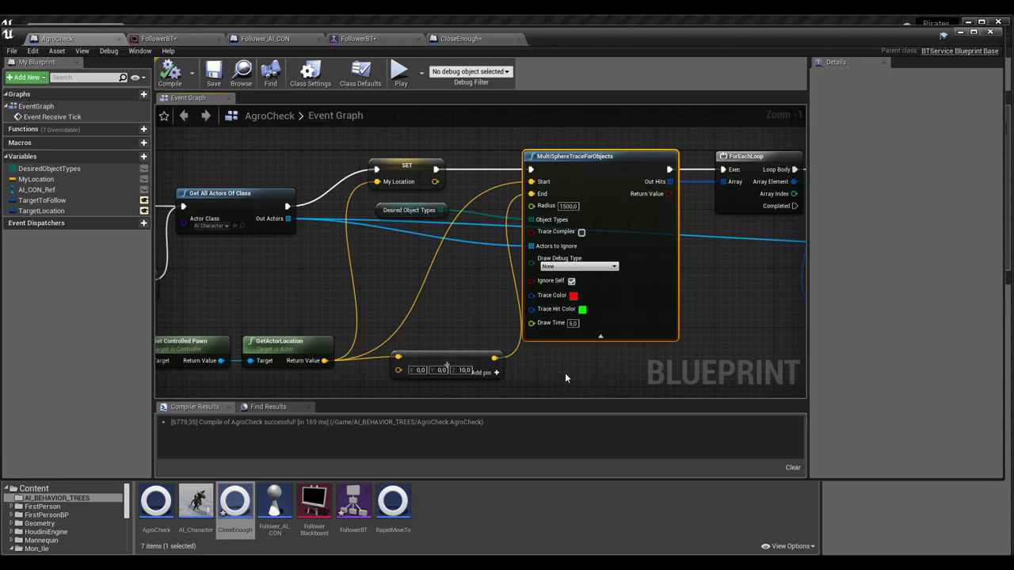
{"action": "left_click_drag", "start_coordinate": [589, 173], "coordinate": [603, 173]}
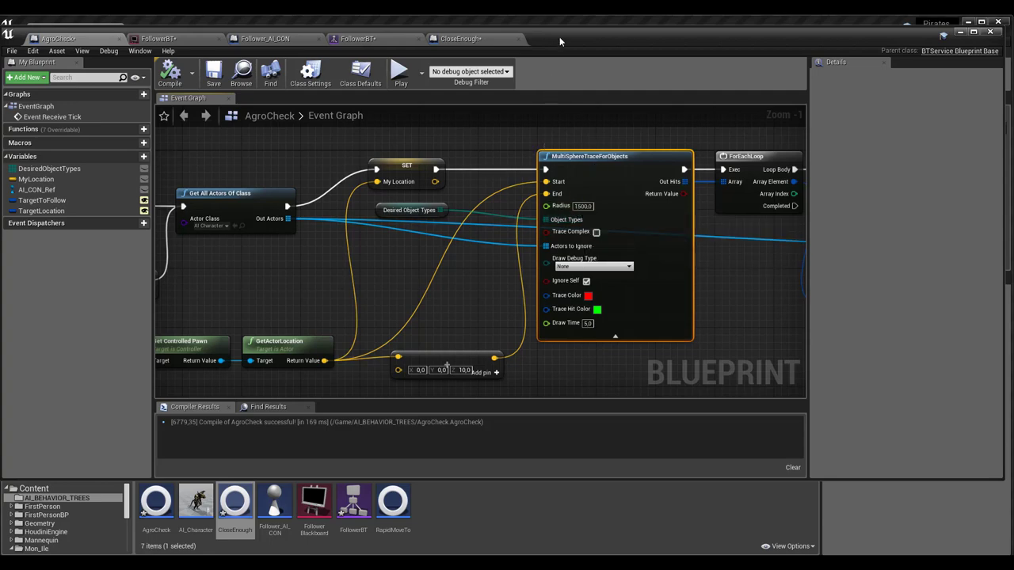
{"action": "mouse_move", "coordinate": [559, 36]}
{"action": "left_mouse_down"}
{"action": "mouse_move", "coordinate": [566, 388]}
{"action": "mouse_move", "coordinate": [961, 66]}
{"action": "mouse_move", "coordinate": [544, 444]}
{"action": "left_mouse_up"}
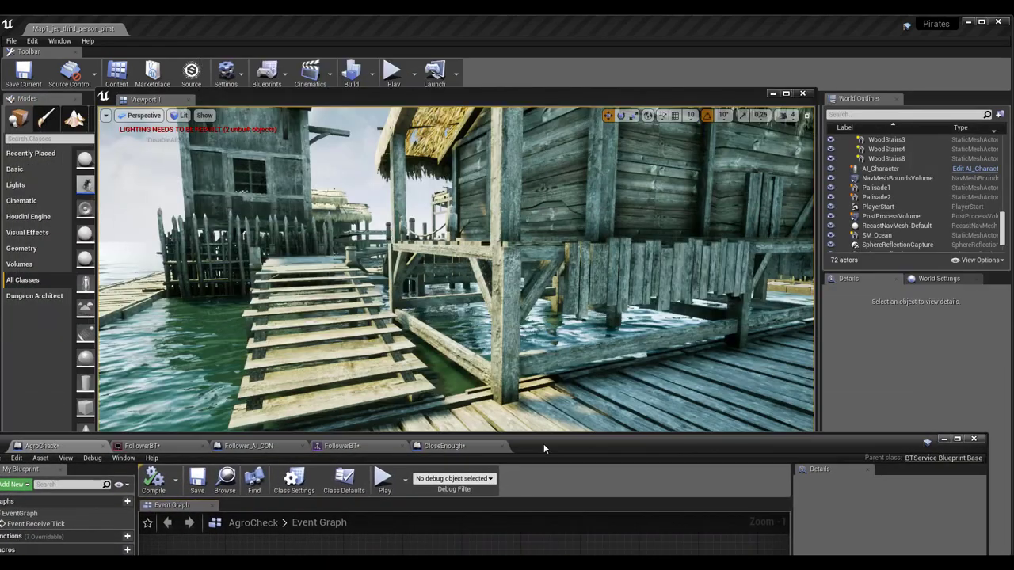
{"action": "left_click", "coordinate": [392, 72]}
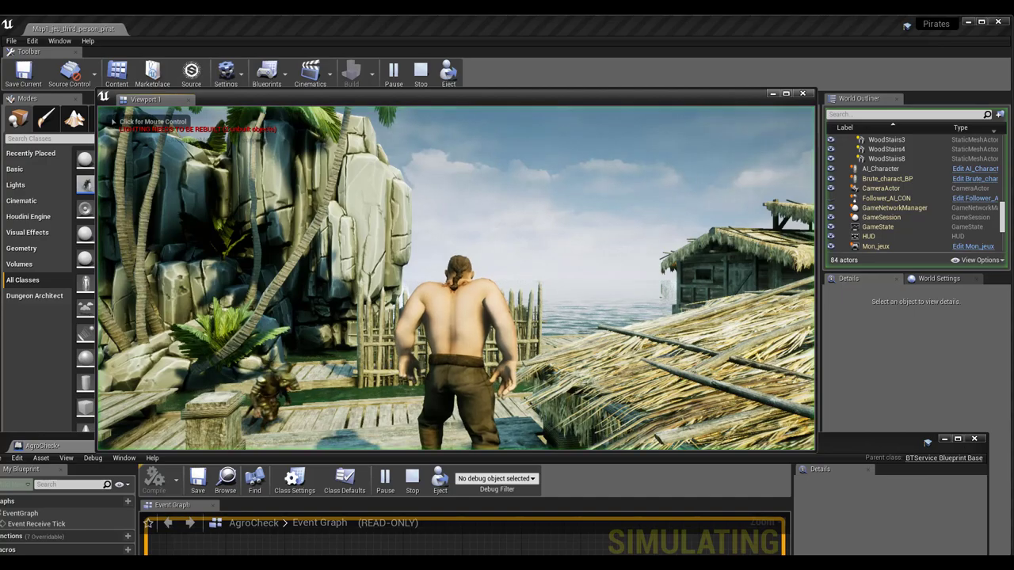
{"action": "left_click", "coordinate": [456, 277]}
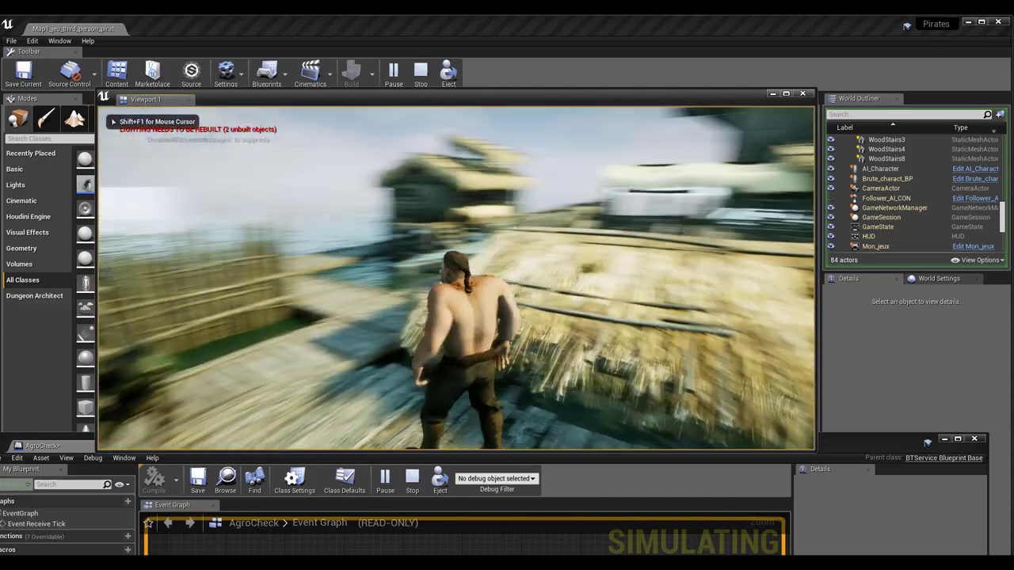
{"action": "key", "text": "Escape"}
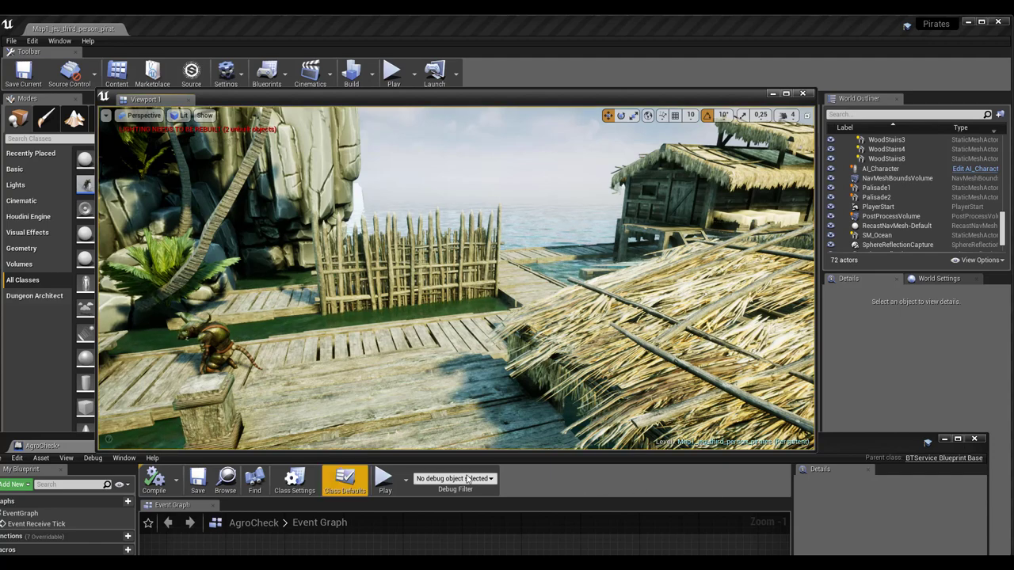
Set the sphere trace Radius to 50, then compile and save AgroCheck.
{"action": "left_click", "coordinate": [583, 456]}
{"action": "left_click_drag", "start_coordinate": [589, 453], "coordinate": [608, 63]}
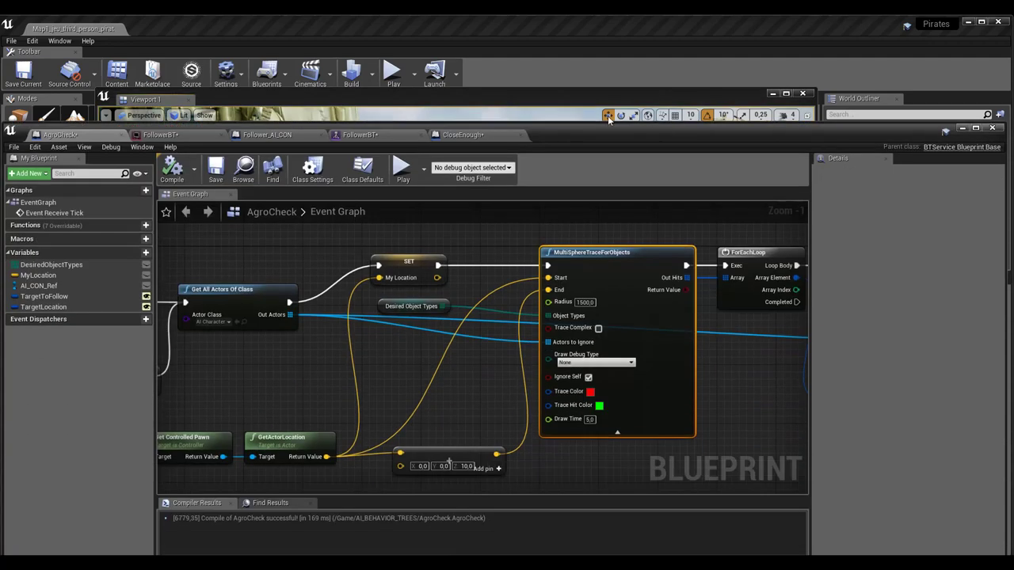
{"action": "left_click", "coordinate": [586, 225]}
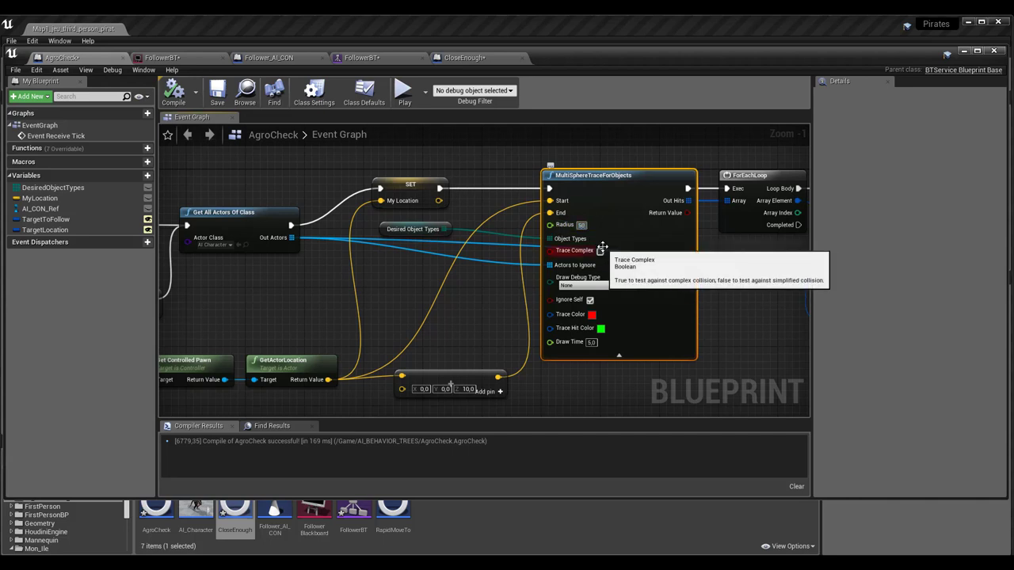
{"action": "left_click", "coordinate": [174, 92]}
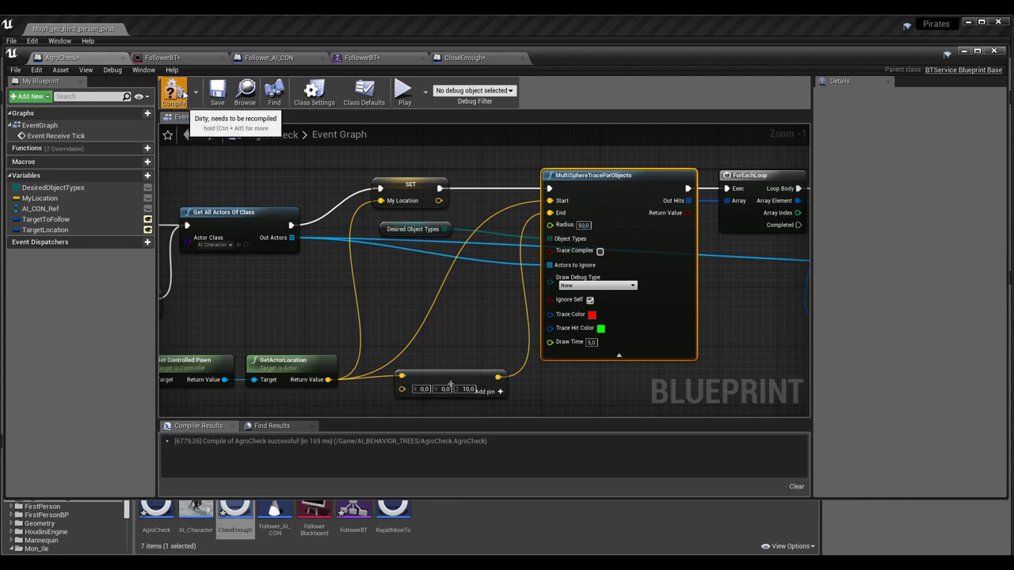
{"action": "left_click", "coordinate": [223, 93]}
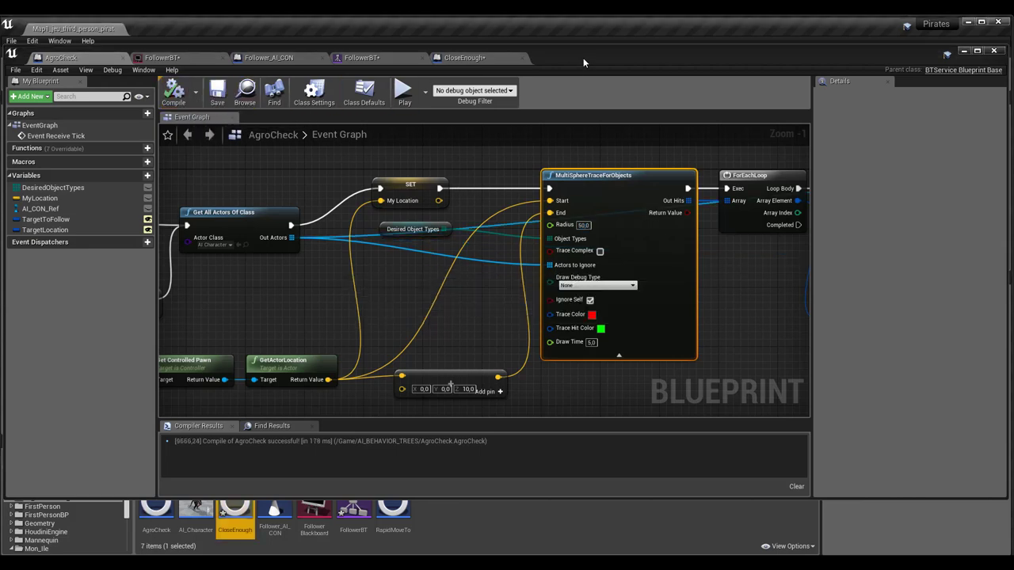
Playtest the level by running the character forward, then stop with Esc.
{"action": "left_click_drag", "start_coordinate": [583, 57], "coordinate": [575, 478]}
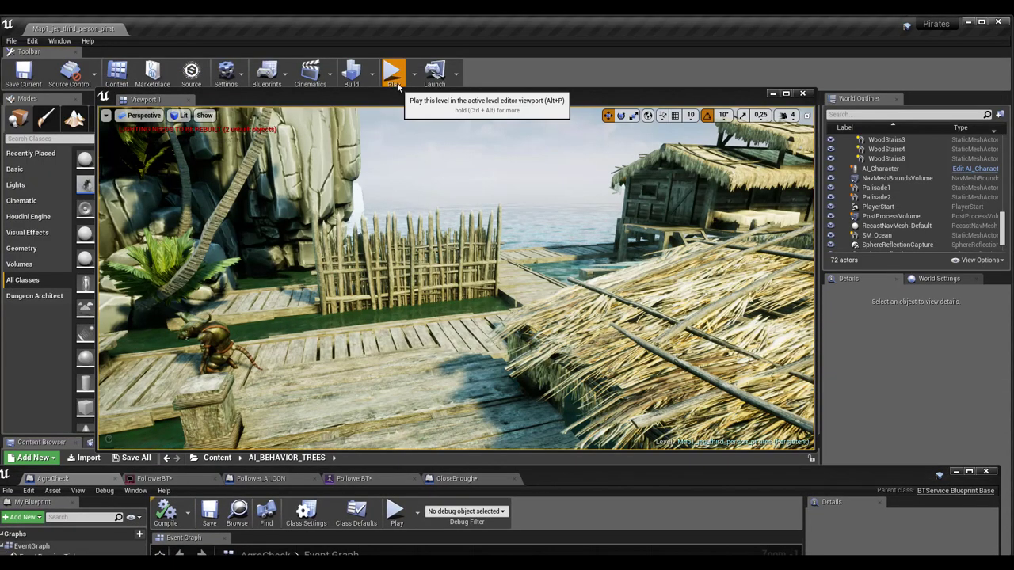
{"action": "left_click", "coordinate": [392, 71]}
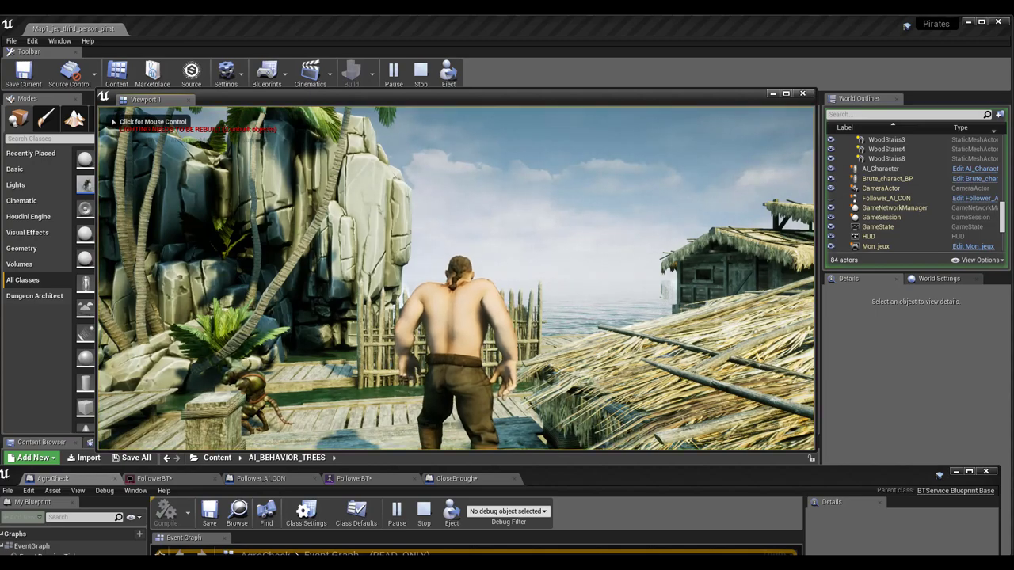
{"action": "left_click", "coordinate": [456, 277]}
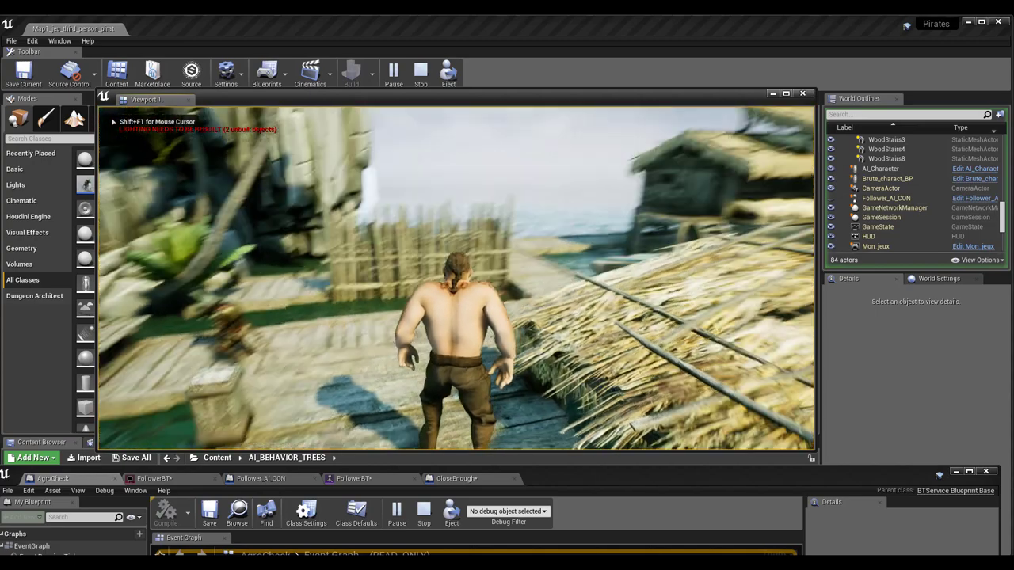
{"action": "key", "text": "w"}
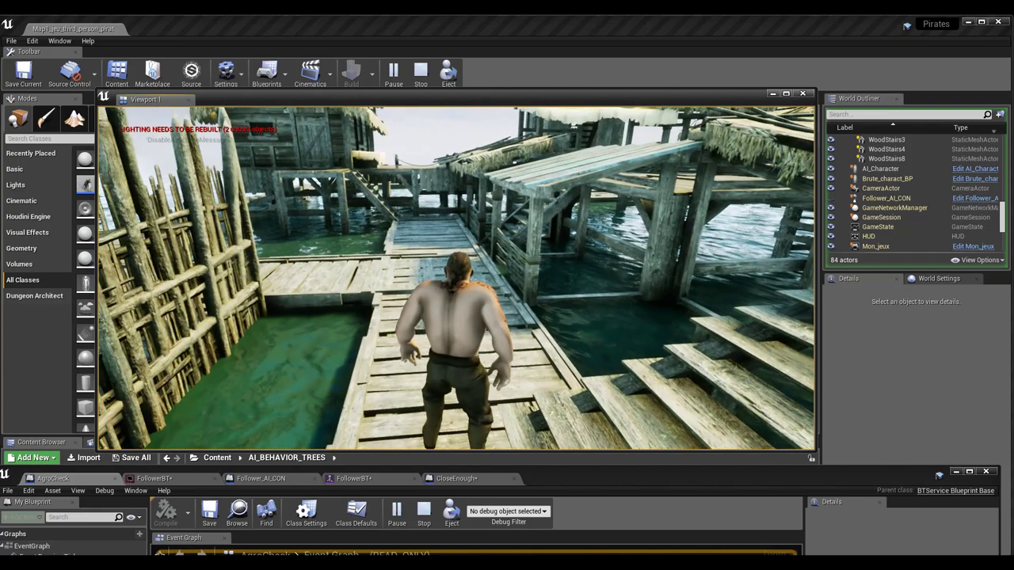
{"action": "key", "text": "Escape"}
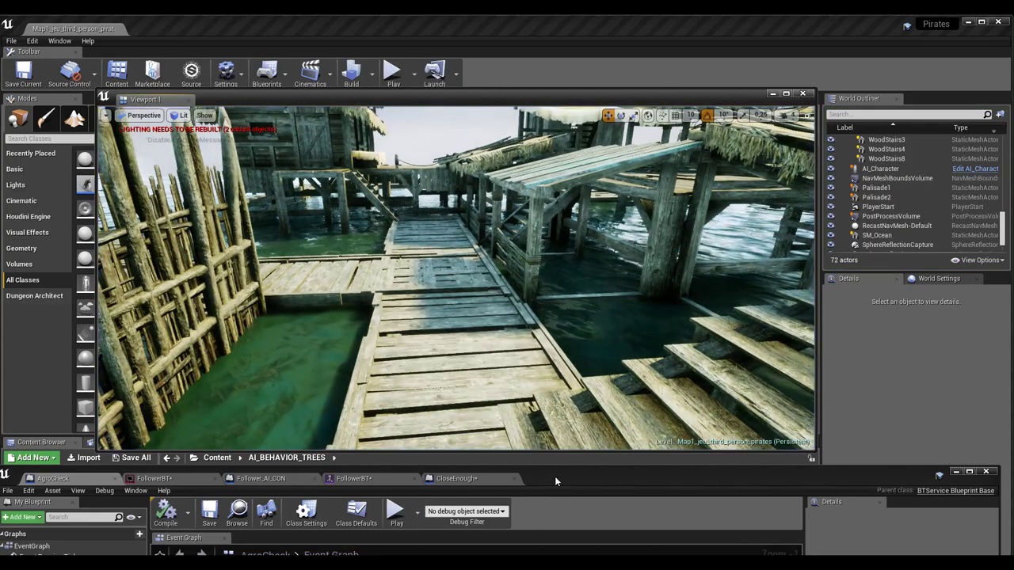
{"action": "double_click", "coordinate": [554, 476]}
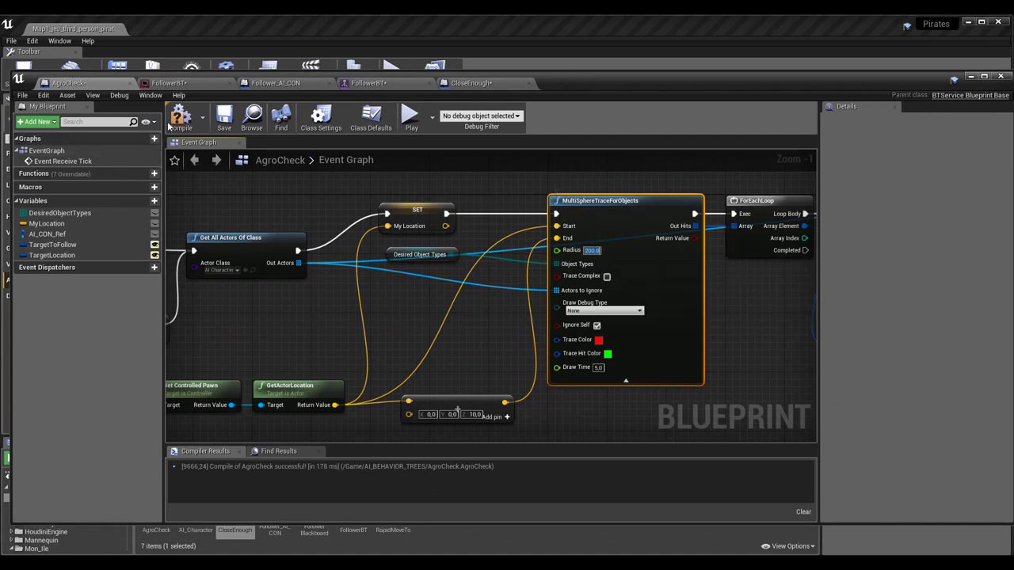
Playtest again with the 200 trace radius, running forward before stopping with Esc.
{"action": "double_click", "coordinate": [584, 80]}
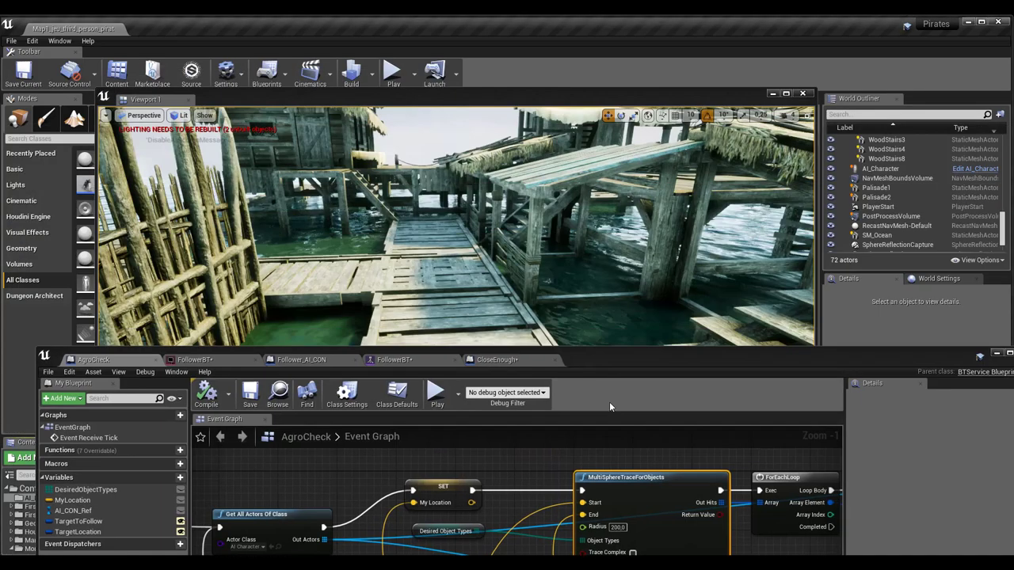
{"action": "left_click", "coordinate": [393, 73]}
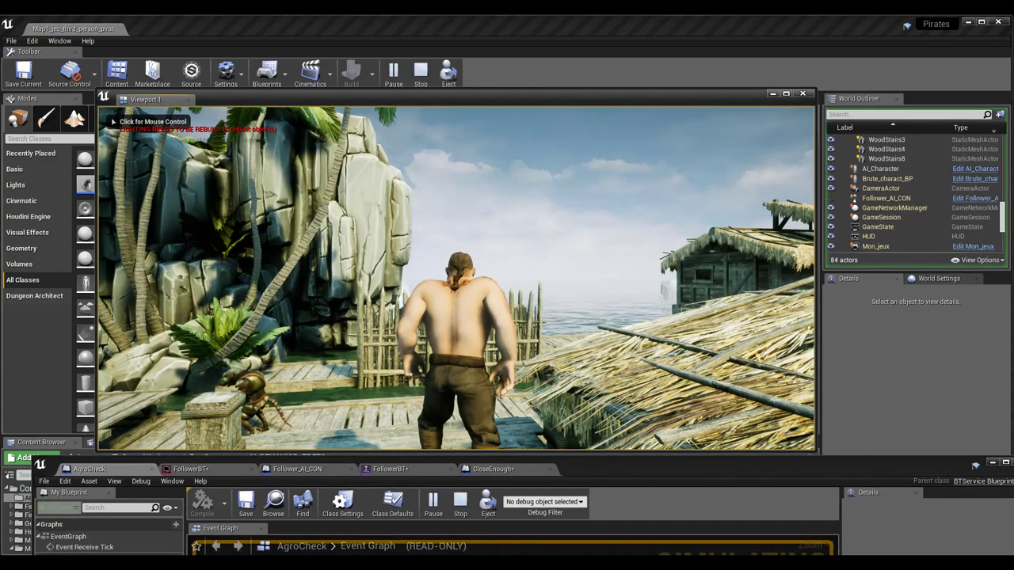
{"action": "left_click", "coordinate": [457, 277]}
{"action": "key", "text": "w"}
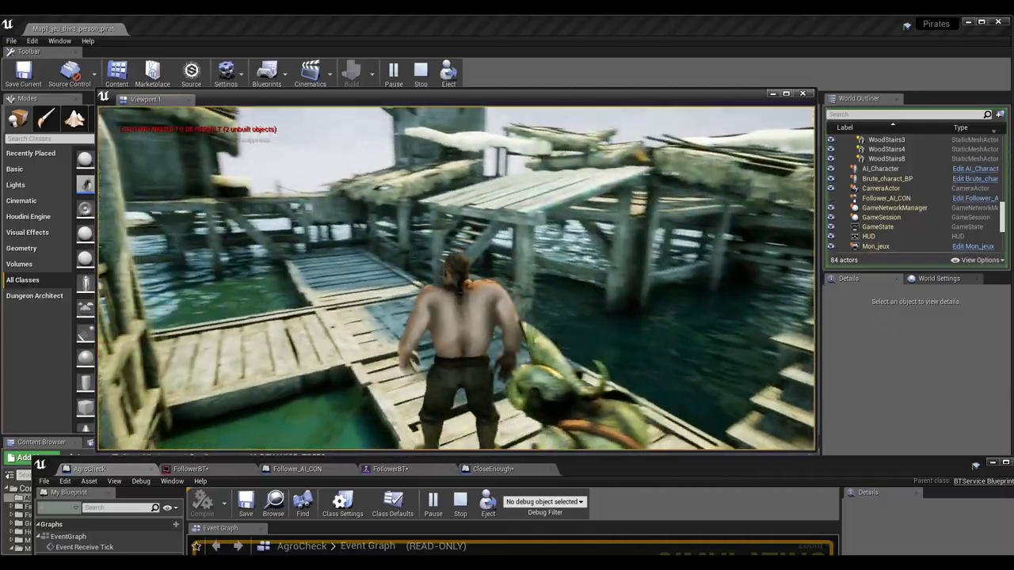
{"action": "key", "text": "Escape"}
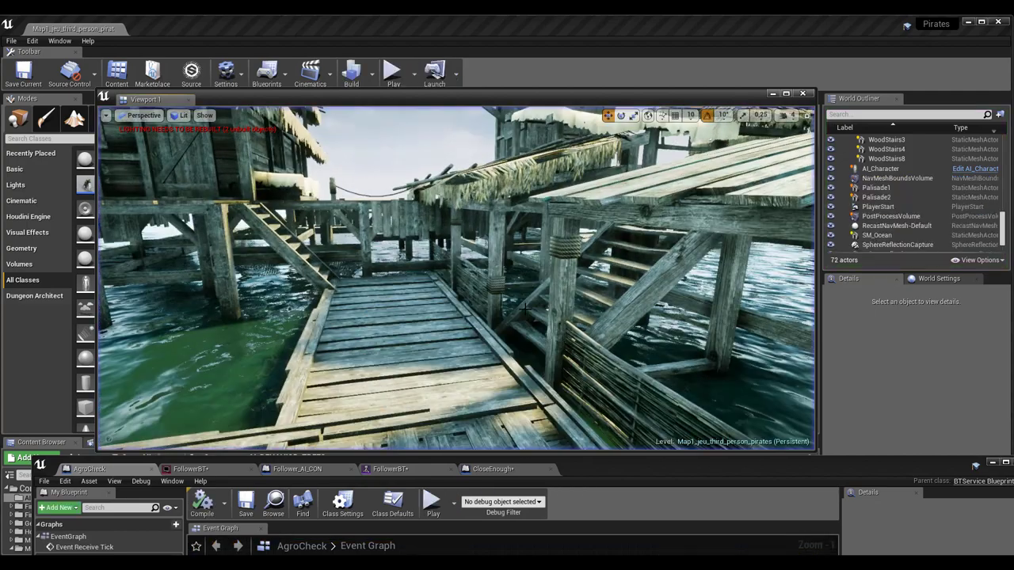
Set the sphere trace's Draw Debug Type to Persistent and Radius to 300, then compile AgroCheck.
{"action": "left_click_drag", "start_coordinate": [606, 468], "coordinate": [576, 78]}
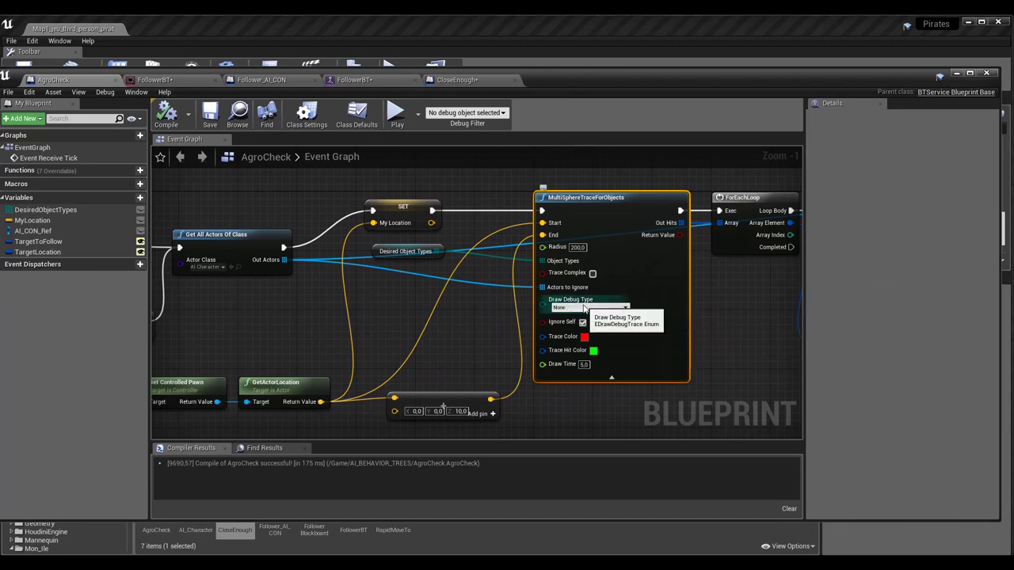
{"action": "left_click", "coordinate": [585, 309]}
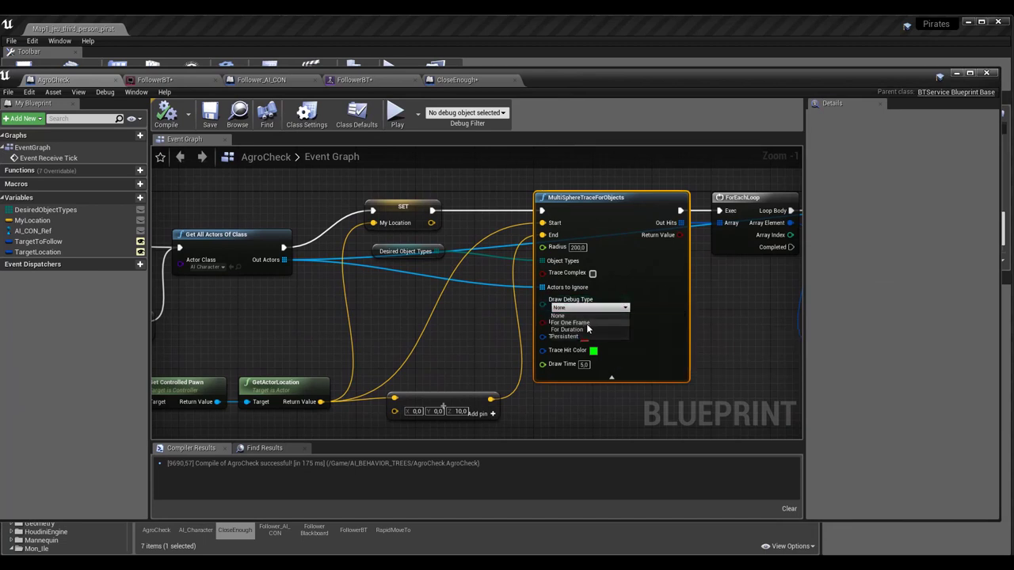
{"action": "left_click", "coordinate": [567, 336]}
{"action": "type", "text": "3"}
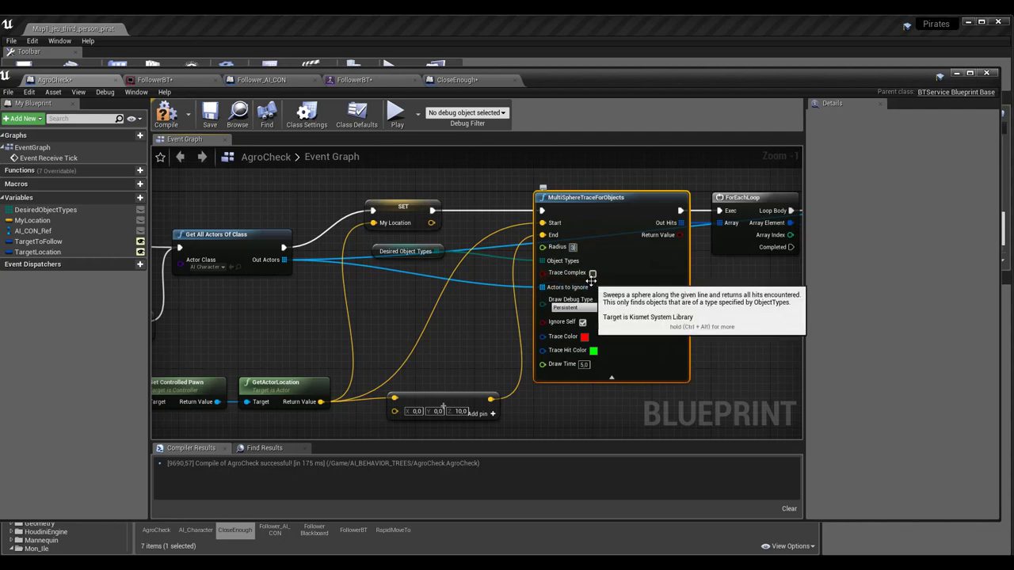
{"action": "type", "text": "00"}
{"action": "key", "text": "Return"}
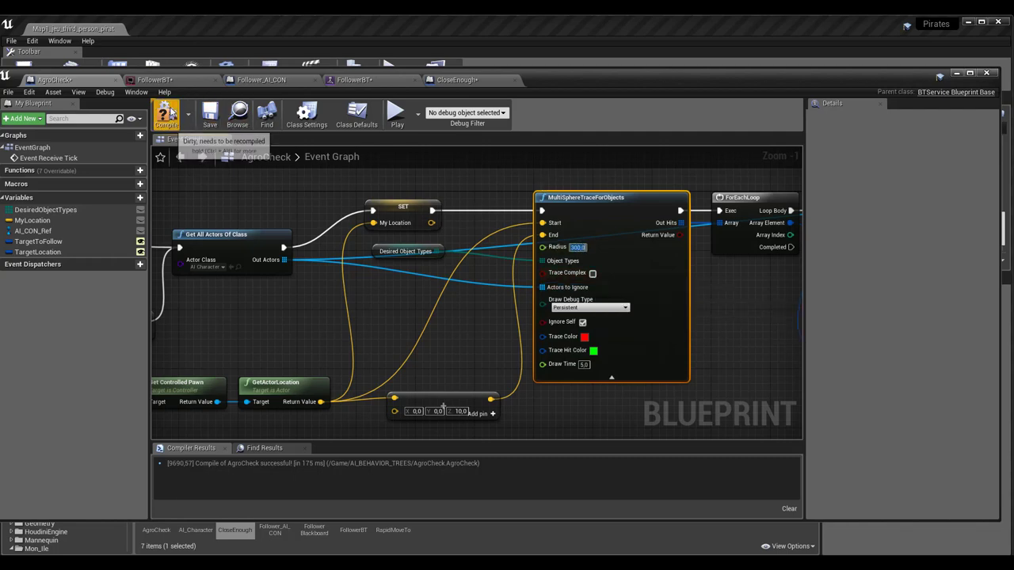
{"action": "left_click", "coordinate": [168, 114]}
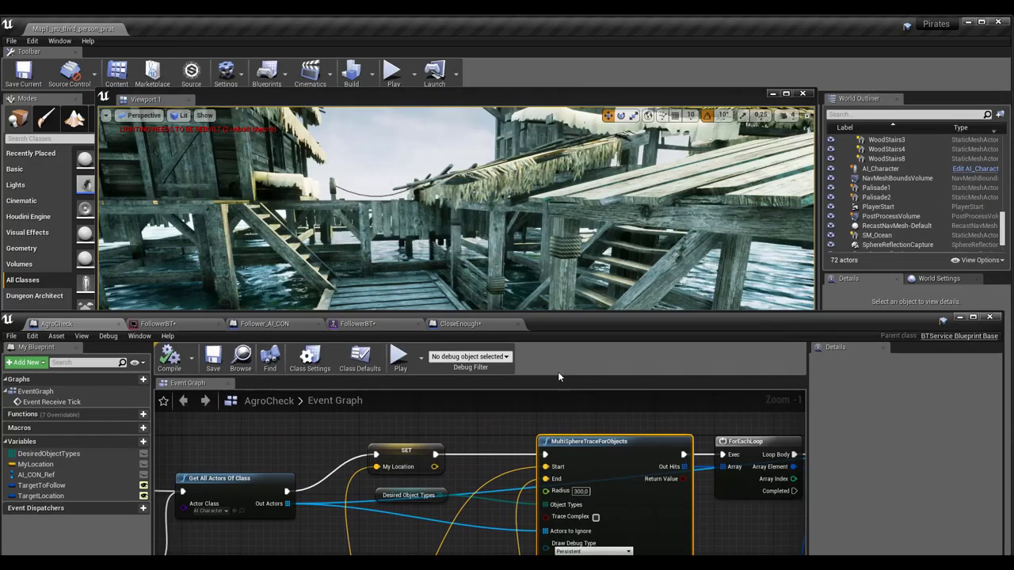
Play the level and run the player along the dock so the horned creature follows, then stop.
{"action": "left_click_drag", "start_coordinate": [554, 76], "coordinate": [557, 462]}
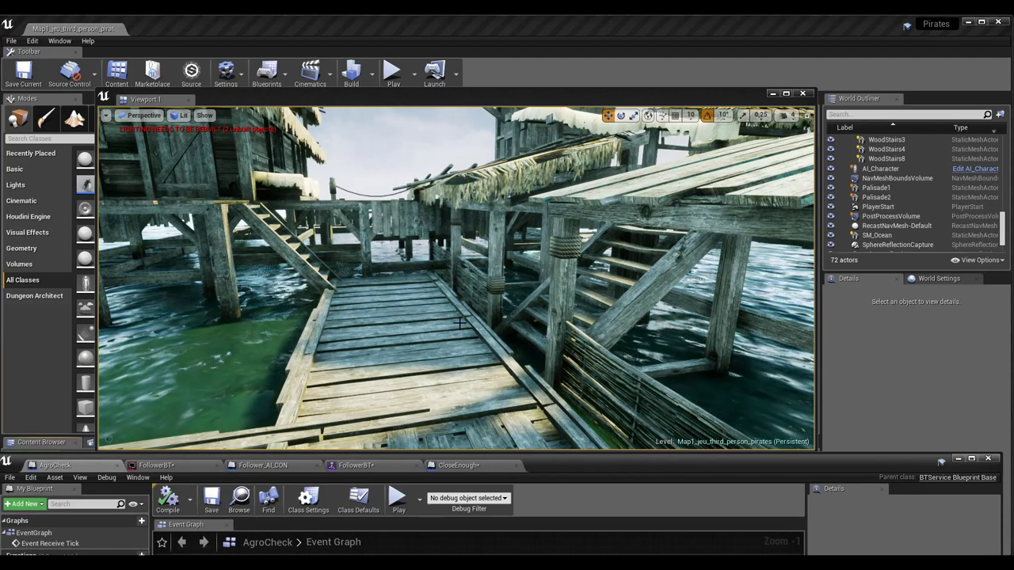
{"action": "left_click", "coordinate": [389, 80]}
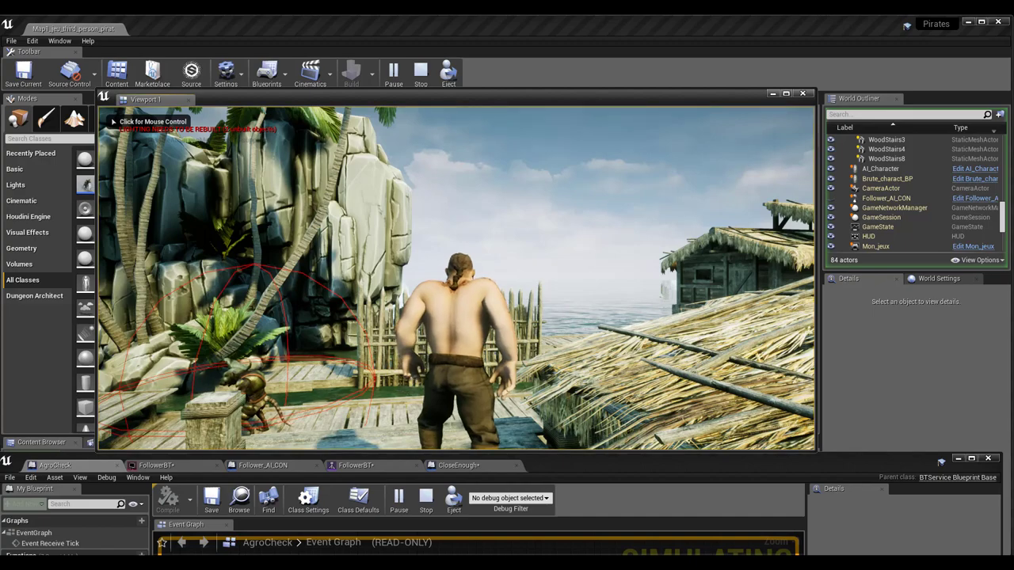
{"action": "left_click", "coordinate": [456, 277]}
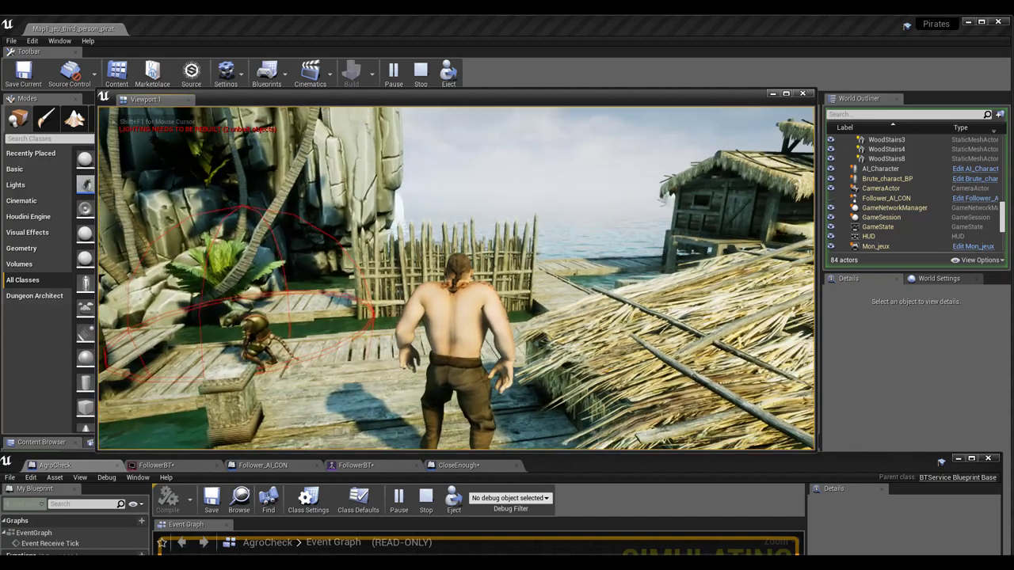
{"action": "key", "text": "w"}
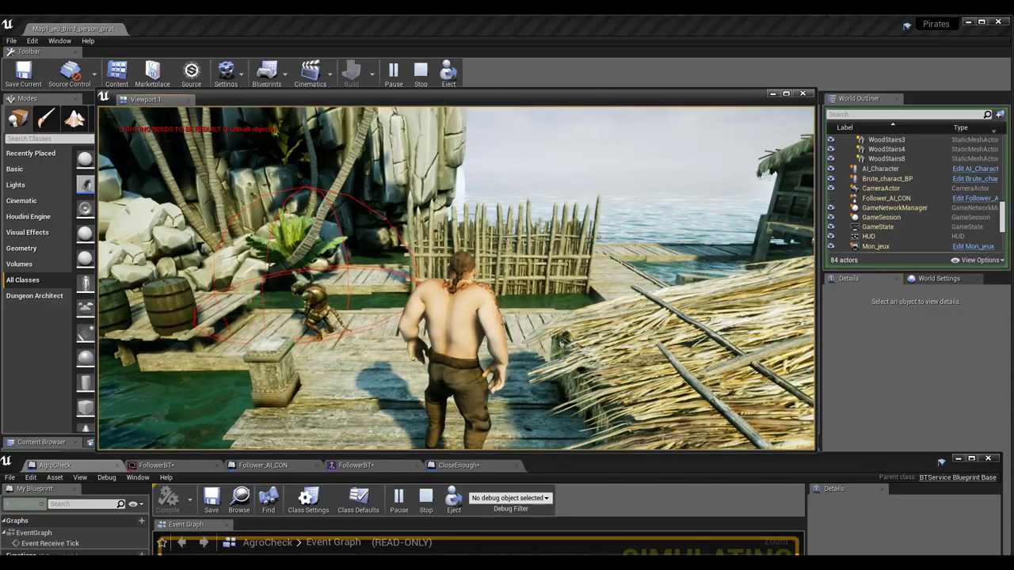
{"action": "key", "text": "w"}
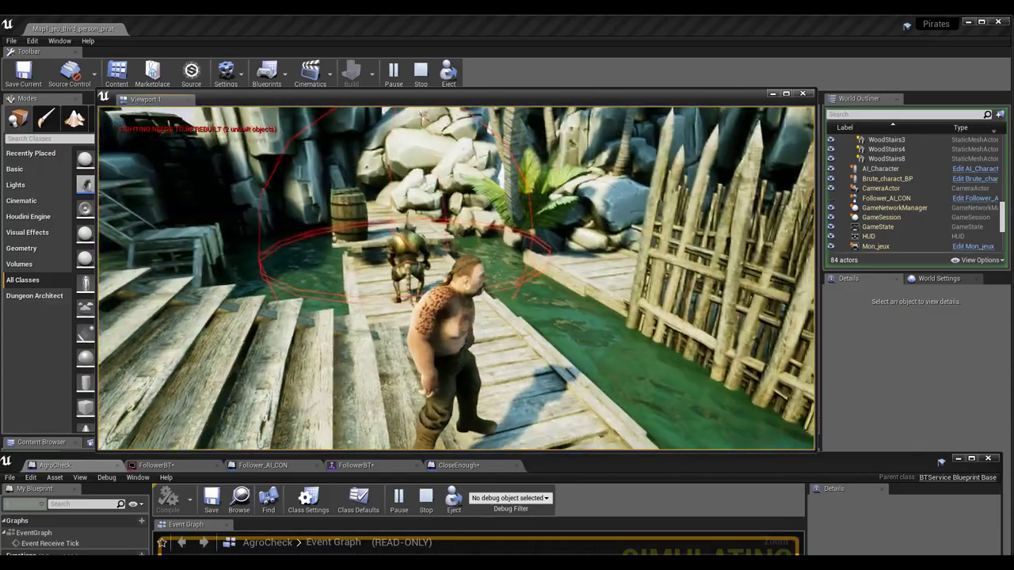
{"action": "key", "text": "w"}
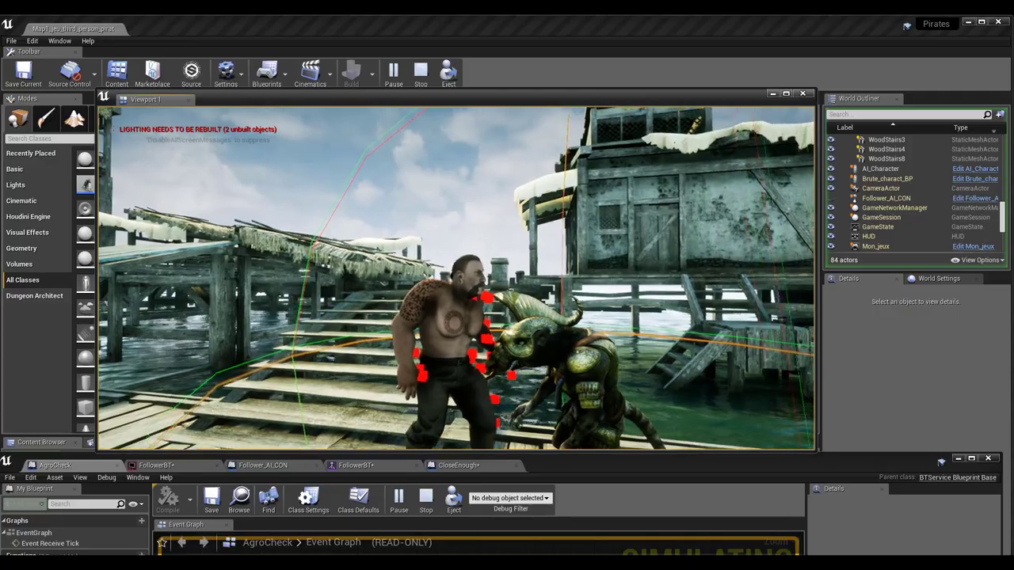
{"action": "key", "text": "w"}
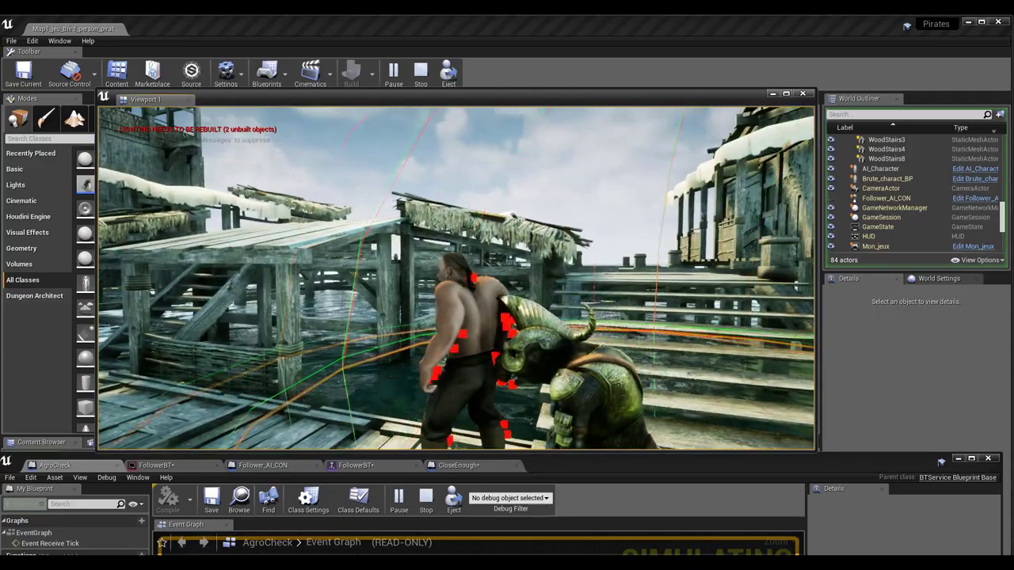
{"action": "key", "text": "Escape"}
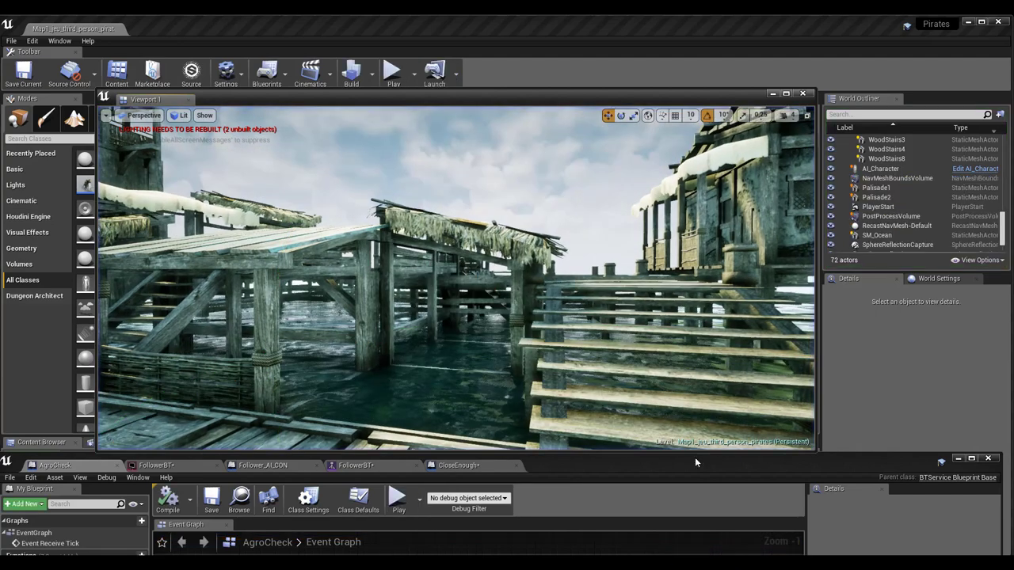
{"action": "left_click_drag", "start_coordinate": [662, 471], "coordinate": [689, 98]}
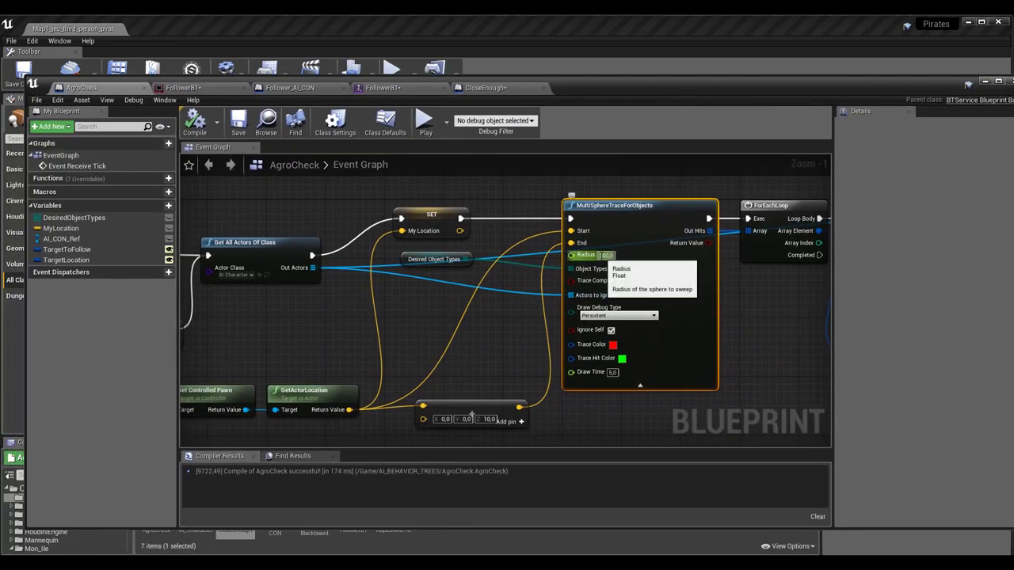
Set the MultiSphereTraceForObjects Radius to 300 and review the pawn-location nodes feeding it.
{"action": "type", "text": "300"}
{"action": "key", "text": "Return"}
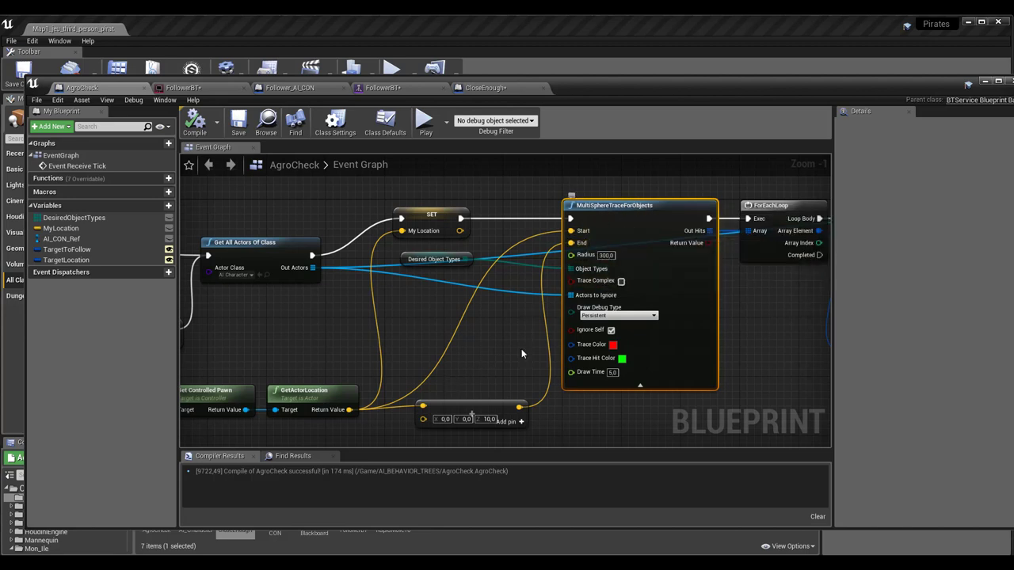
{"action": "right_click_drag", "start_coordinate": [503, 357], "coordinate": [563, 336]}
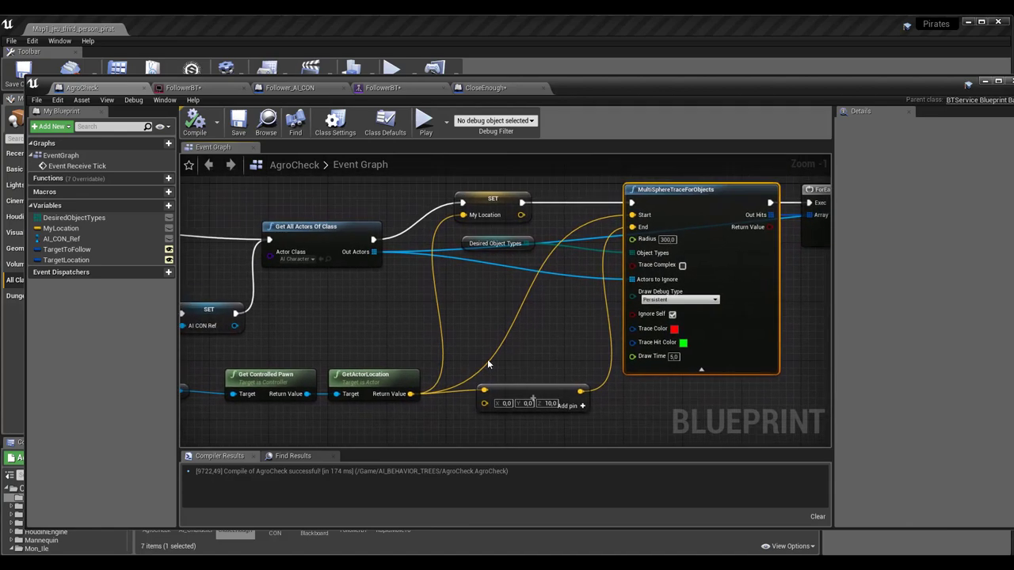
{"action": "right_click_drag", "start_coordinate": [278, 369], "coordinate": [266, 360]}
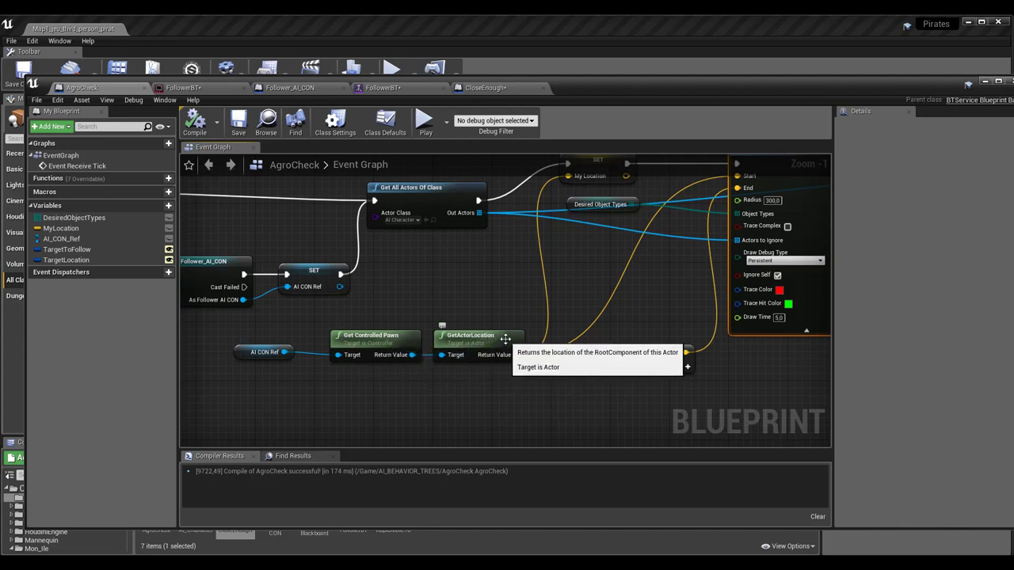
{"action": "right_click_drag", "start_coordinate": [525, 390], "coordinate": [452, 408]}
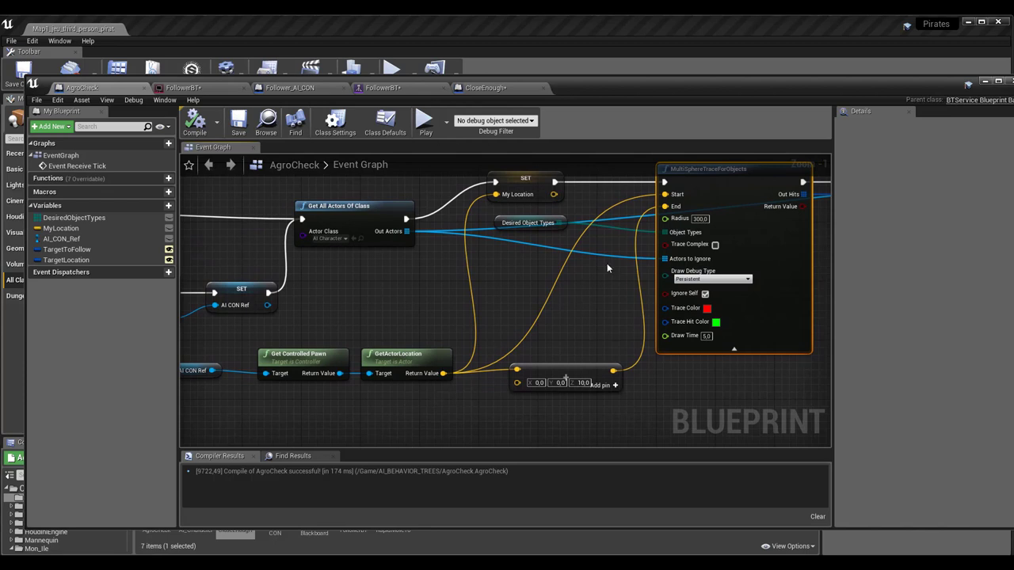
Change the Vector + Vector offset from 0, 0, 10 to 20, 20, 20.
{"action": "right_click", "coordinate": [671, 194]}
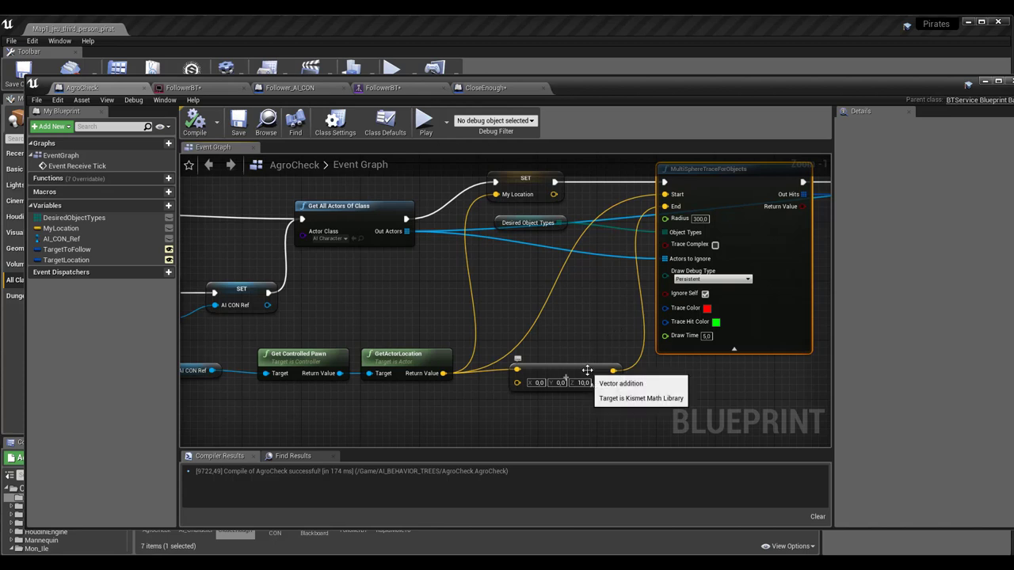
{"action": "left_click", "coordinate": [587, 370]}
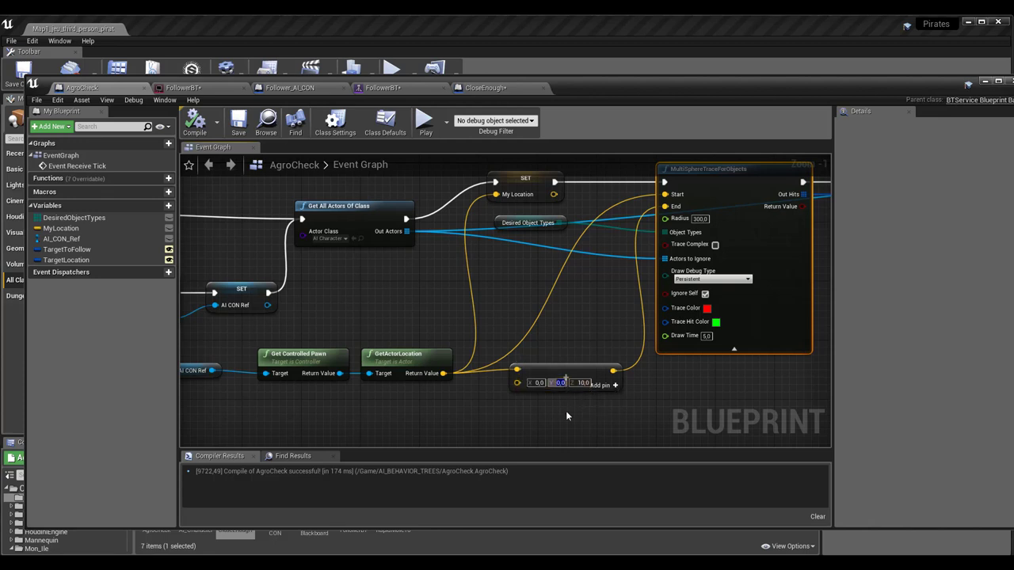
{"action": "type", "text": "10"}
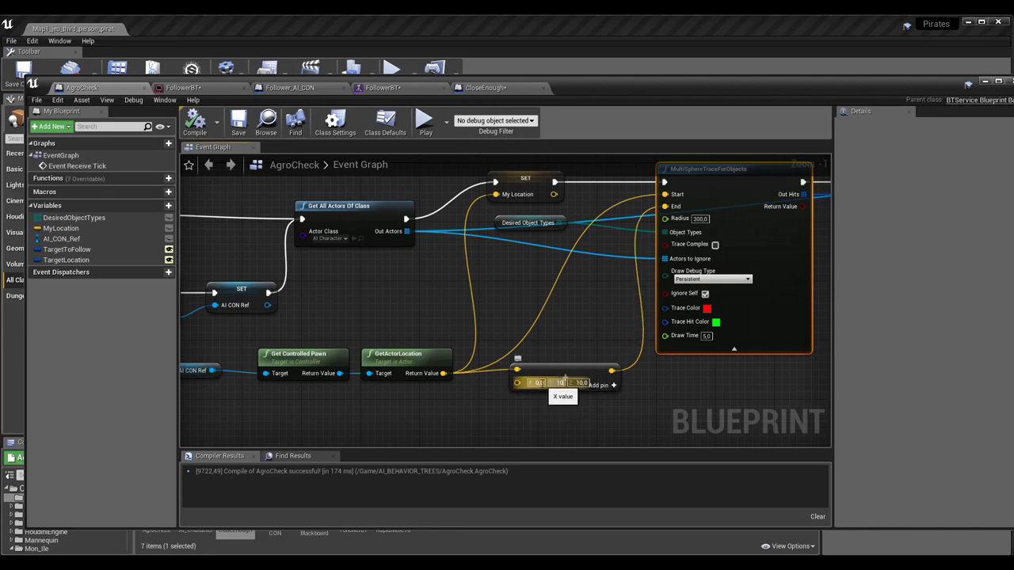
{"action": "type", "text": "2"}
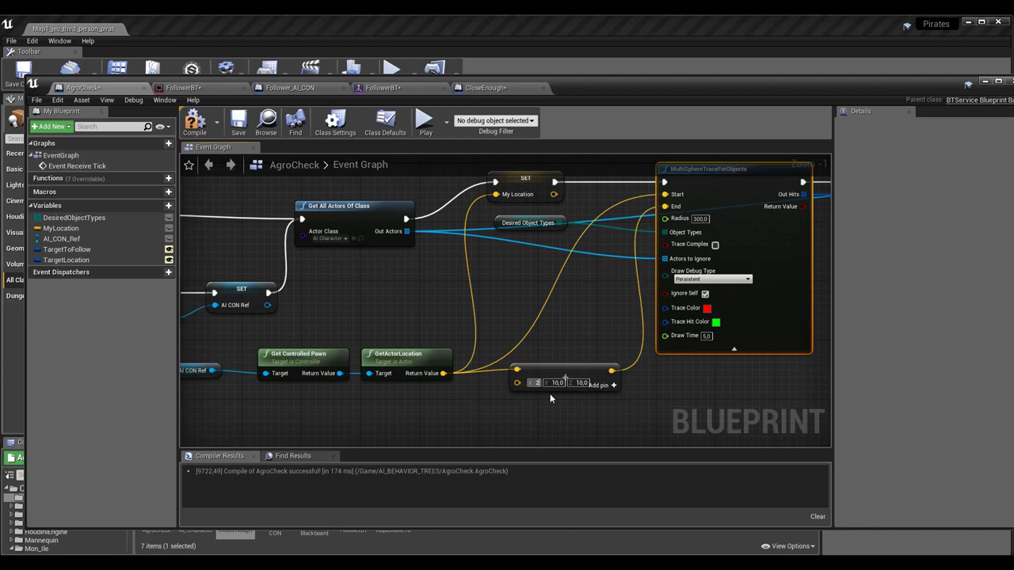
{"action": "type", "text": "0"}
{"action": "key", "text": "Return"}
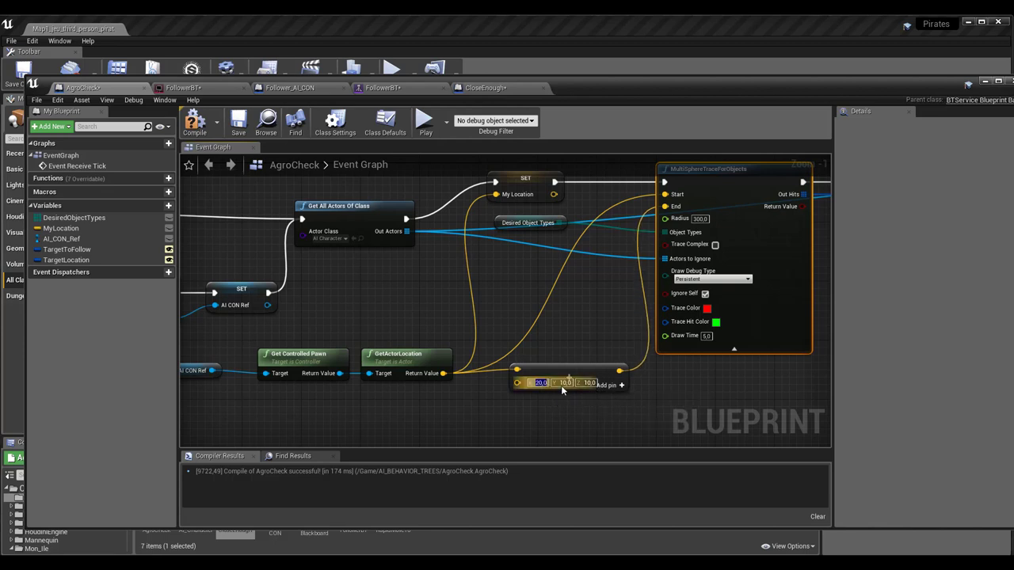
{"action": "type", "text": "0"}
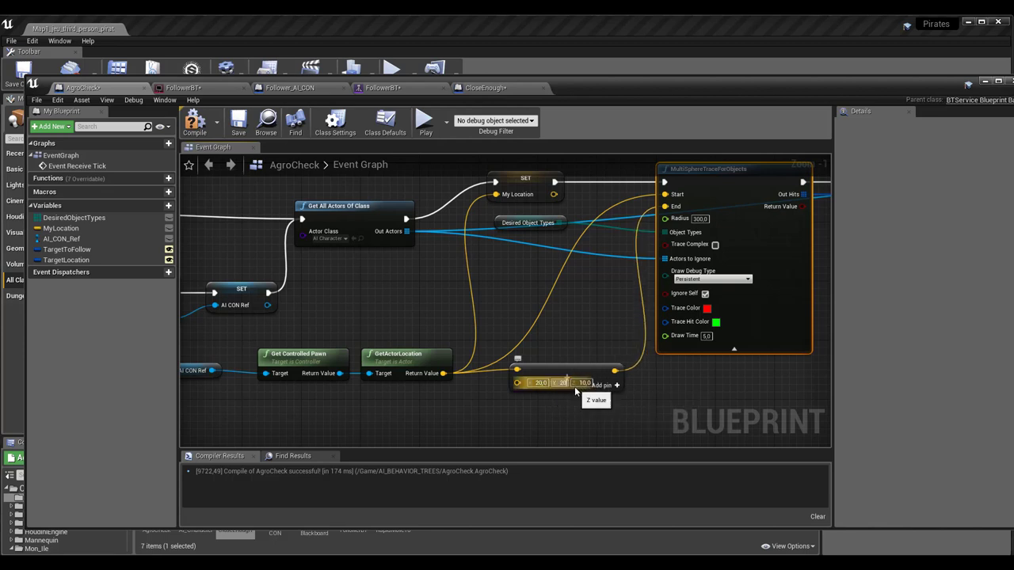
{"action": "key", "text": "Return"}
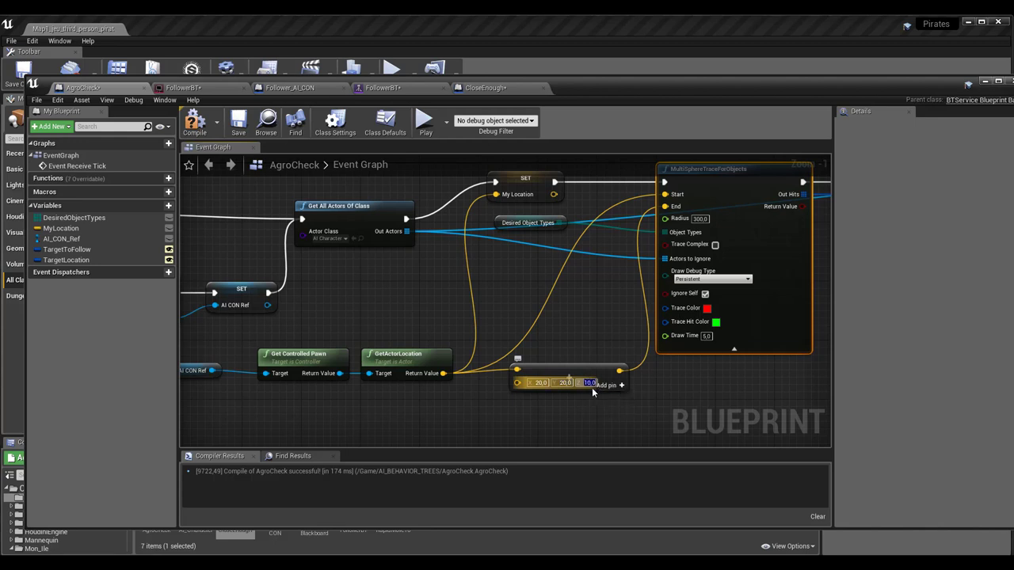
{"action": "type", "text": "20"}
{"action": "key", "text": "Return"}
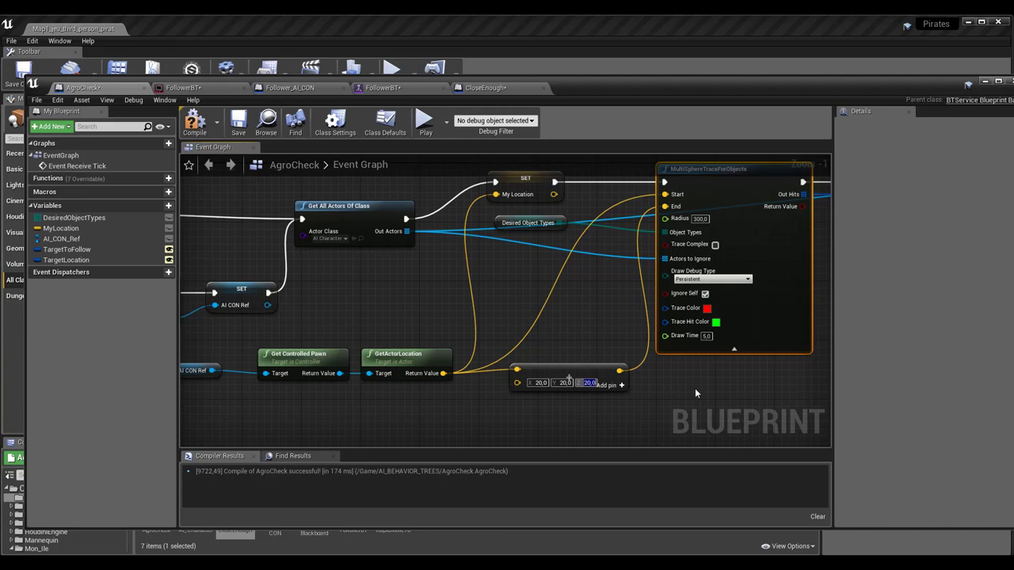
{"action": "key", "text": "Return"}
{"action": "mouse_move", "coordinate": [724, 379]}
{"action": "right_mouse_down"}
{"action": "mouse_move", "coordinate": [607, 388]}
{"action": "mouse_move", "coordinate": [582, 423]}
{"action": "mouse_move", "coordinate": [580, 407]}
{"action": "right_mouse_up"}
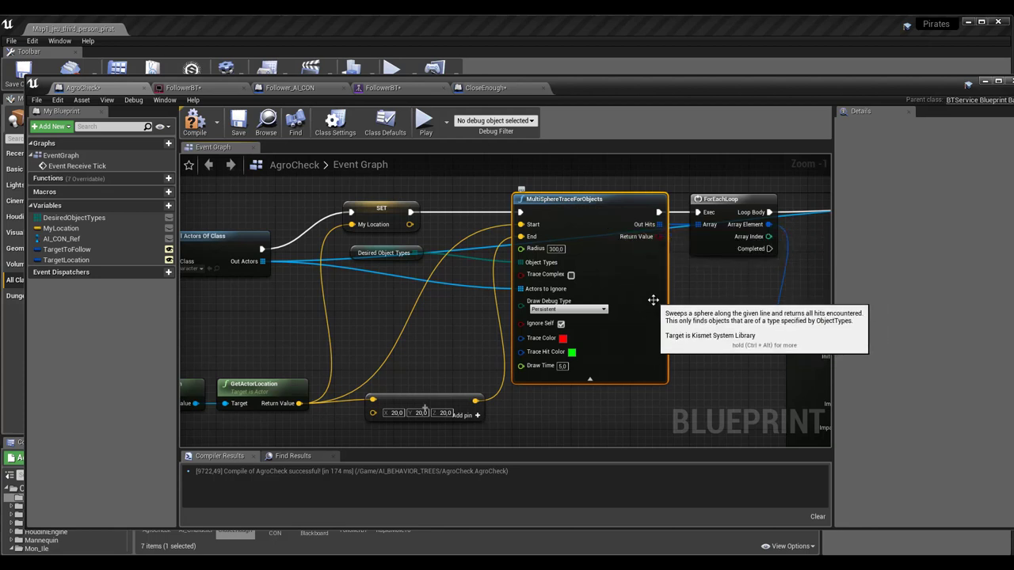
{"action": "right_click_drag", "start_coordinate": [216, 258], "coordinate": [450, 242]}
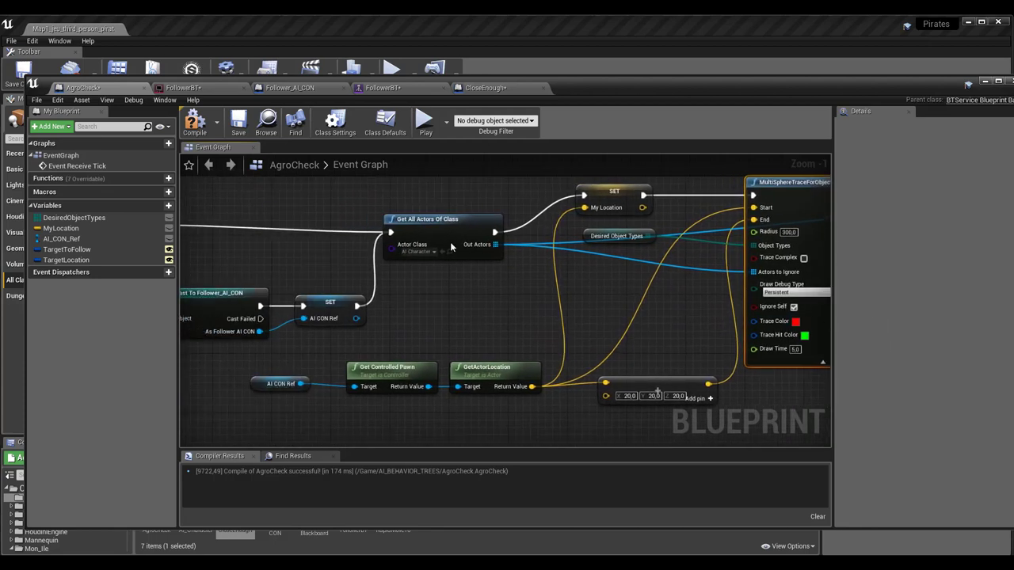
{"action": "mouse_move", "coordinate": [433, 242]}
{"action": "left_mouse_down"}
{"action": "mouse_move", "coordinate": [425, 202]}
{"action": "mouse_move", "coordinate": [424, 219]}
{"action": "left_mouse_up"}
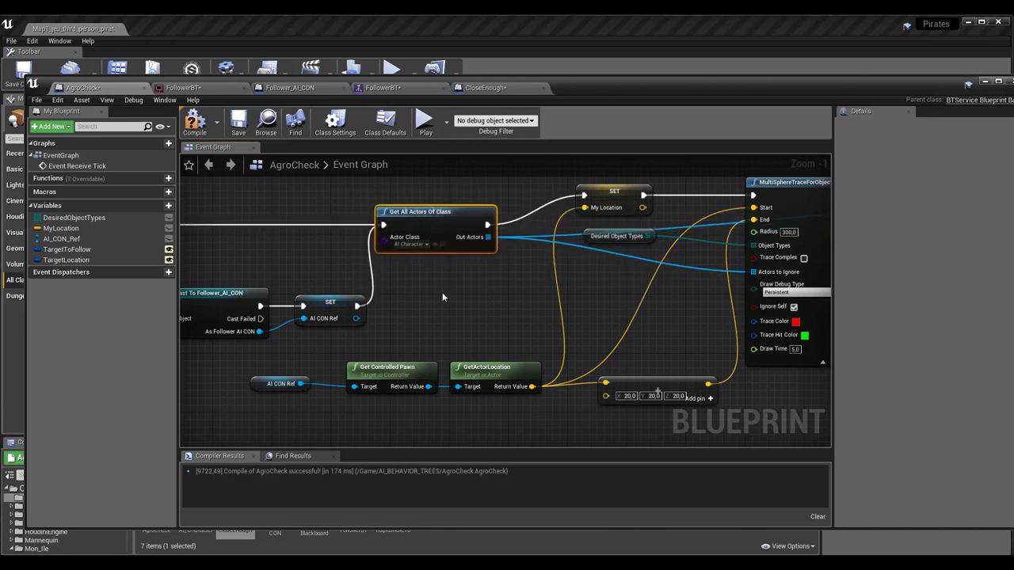
{"action": "mouse_move", "coordinate": [427, 290]}
{"action": "right_mouse_down"}
{"action": "mouse_move", "coordinate": [721, 304]}
{"action": "mouse_move", "coordinate": [314, 303]}
{"action": "right_mouse_up"}
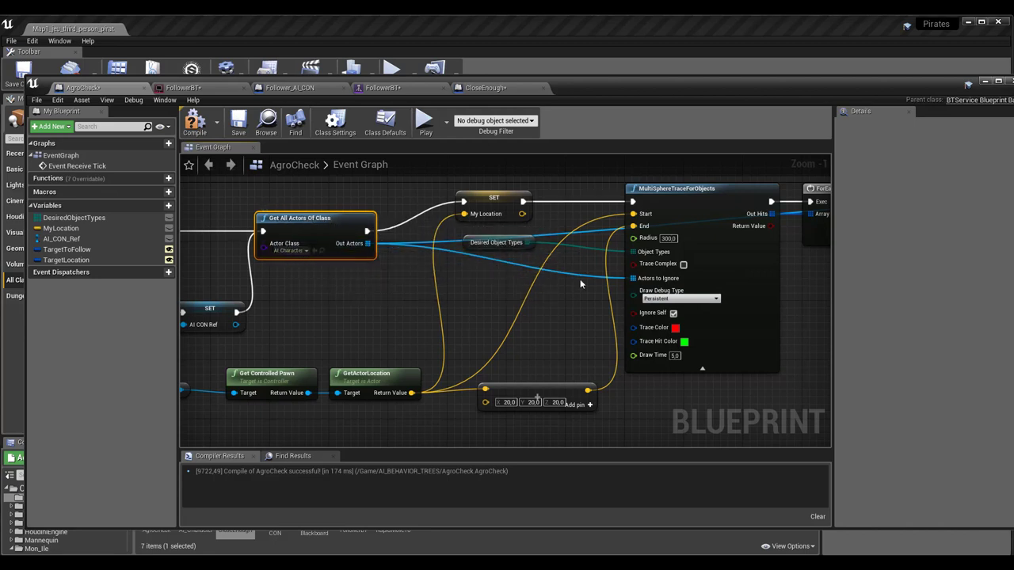
{"action": "scroll", "coordinate": [571, 325], "scroll_direction": "down", "scroll_amount": 1}
{"action": "scroll", "coordinate": [570, 325], "scroll_direction": "up", "scroll_amount": 2}
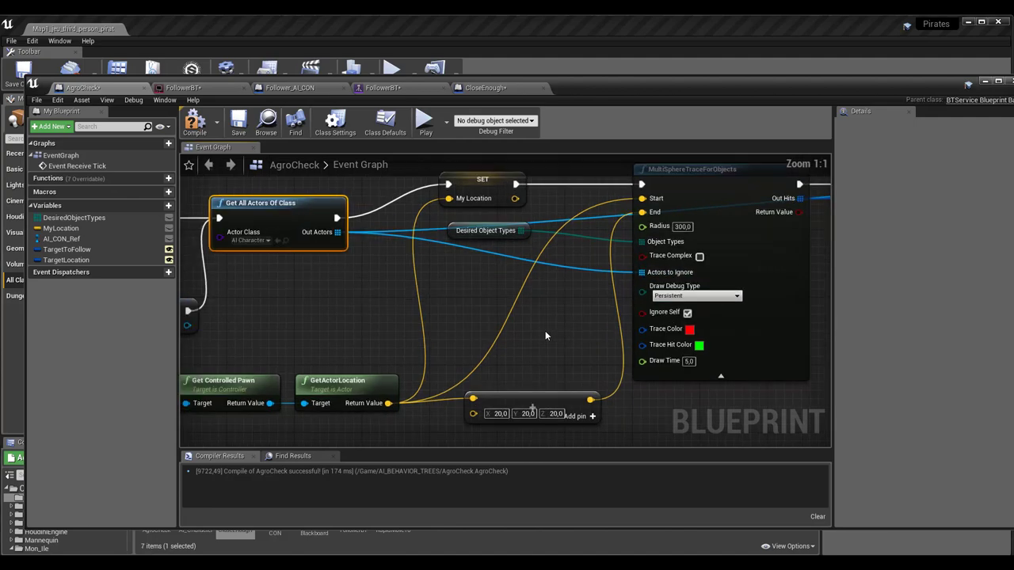
{"action": "scroll", "coordinate": [554, 328], "scroll_direction": "down", "scroll_amount": 1}
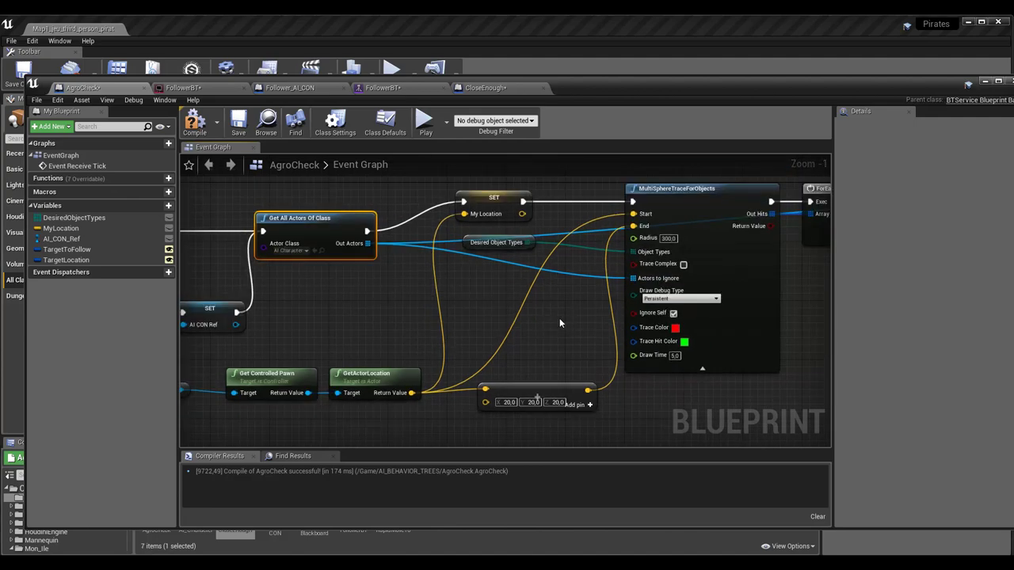
{"action": "right_click_drag", "start_coordinate": [559, 322], "coordinate": [486, 321]}
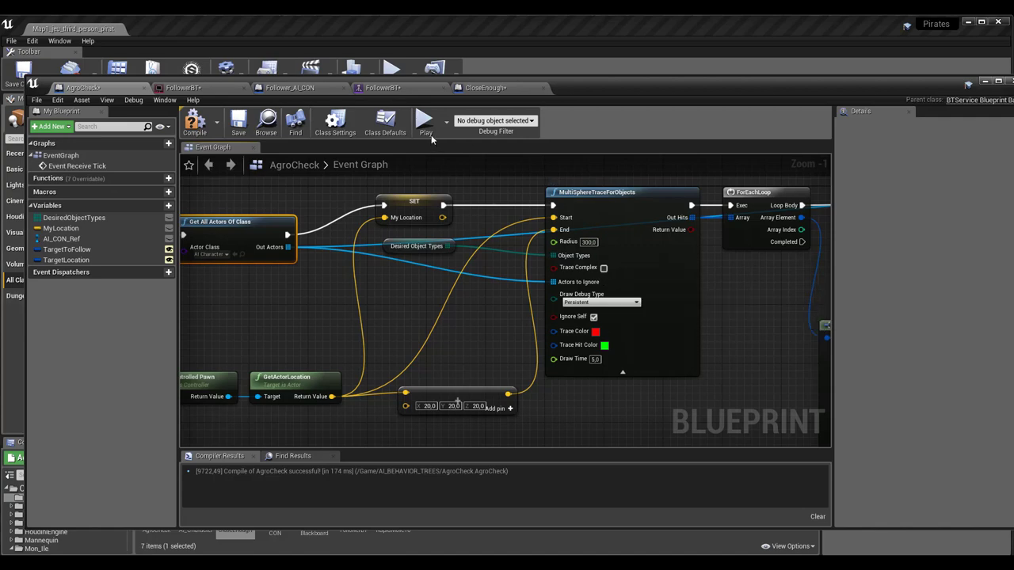
{"action": "scroll", "coordinate": [735, 318], "scroll_direction": "up", "scroll_amount": 1}
{"action": "scroll", "coordinate": [731, 320], "scroll_direction": "down", "scroll_amount": 1}
Frame the Break Hit Result, GetActorLocation and LineTraceByChannel nodes and tidy the My Location node.
{"action": "right_click_drag", "start_coordinate": [740, 317], "coordinate": [443, 229]}
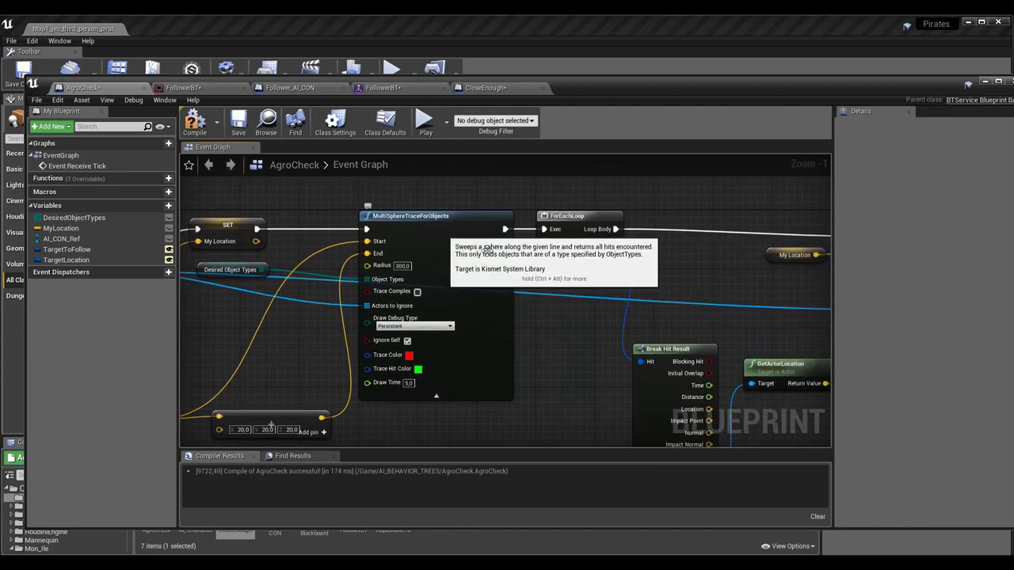
{"action": "right_click_drag", "start_coordinate": [566, 331], "coordinate": [396, 253]}
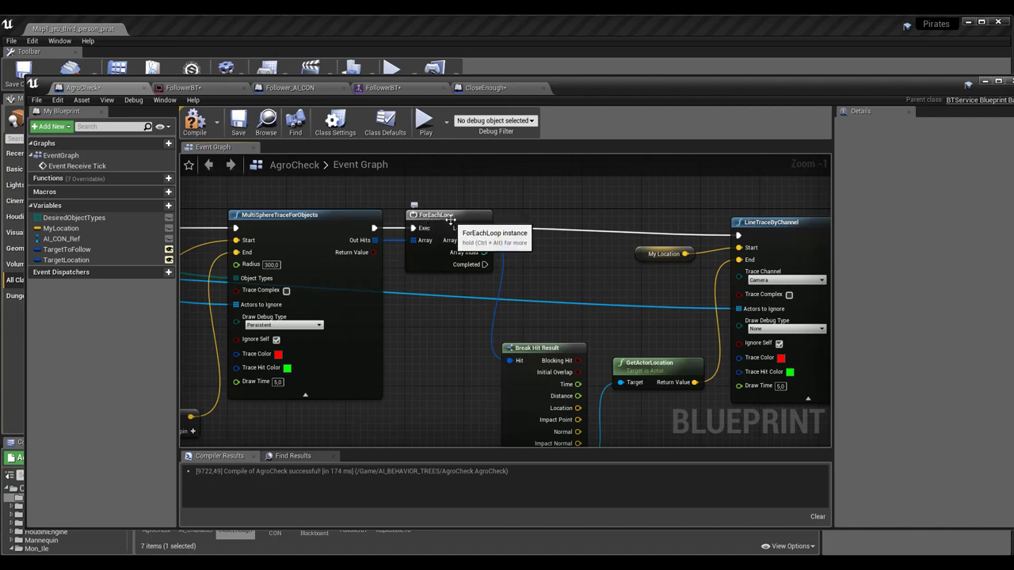
{"action": "right_click_drag", "start_coordinate": [566, 284], "coordinate": [506, 243]}
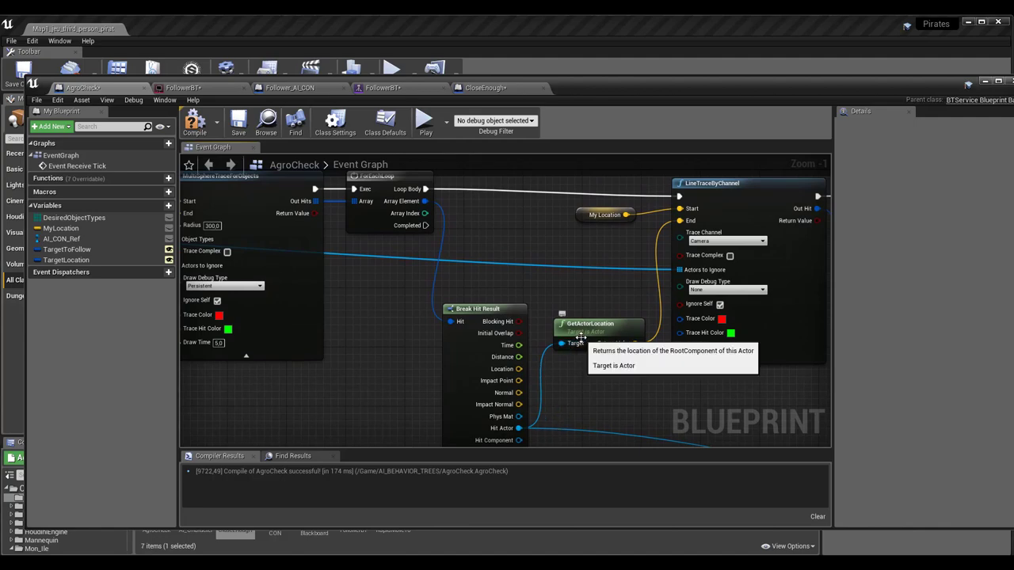
{"action": "right_click_drag", "start_coordinate": [597, 380], "coordinate": [608, 391]}
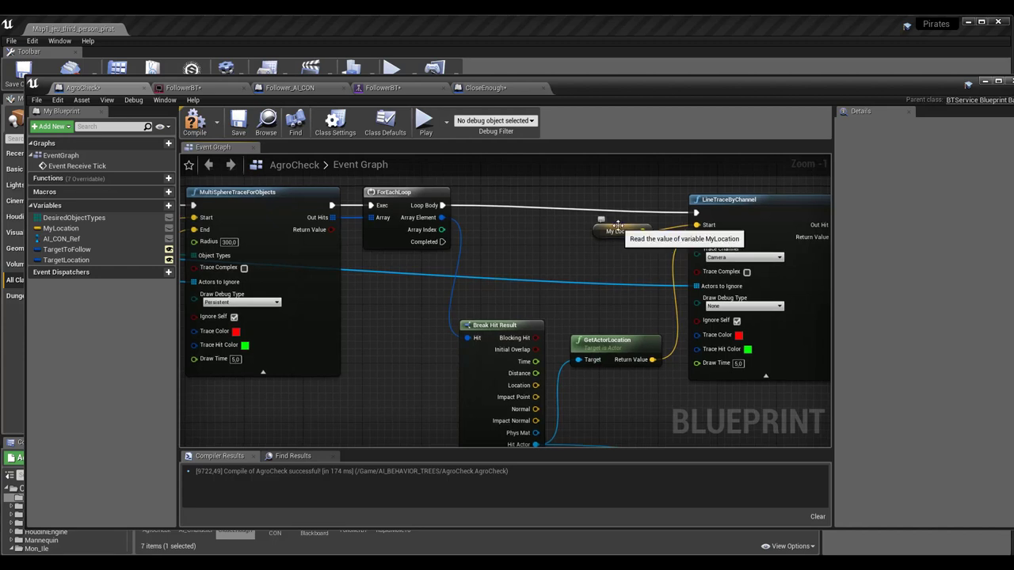
{"action": "left_click_drag", "start_coordinate": [618, 225], "coordinate": [607, 227]}
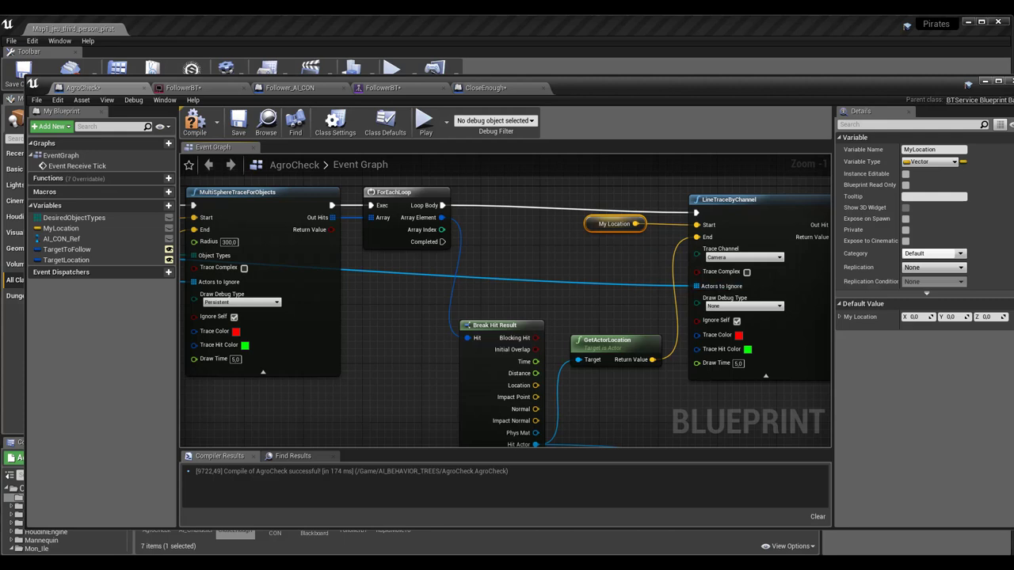
{"action": "right_click_drag", "start_coordinate": [607, 228], "coordinate": [597, 217]}
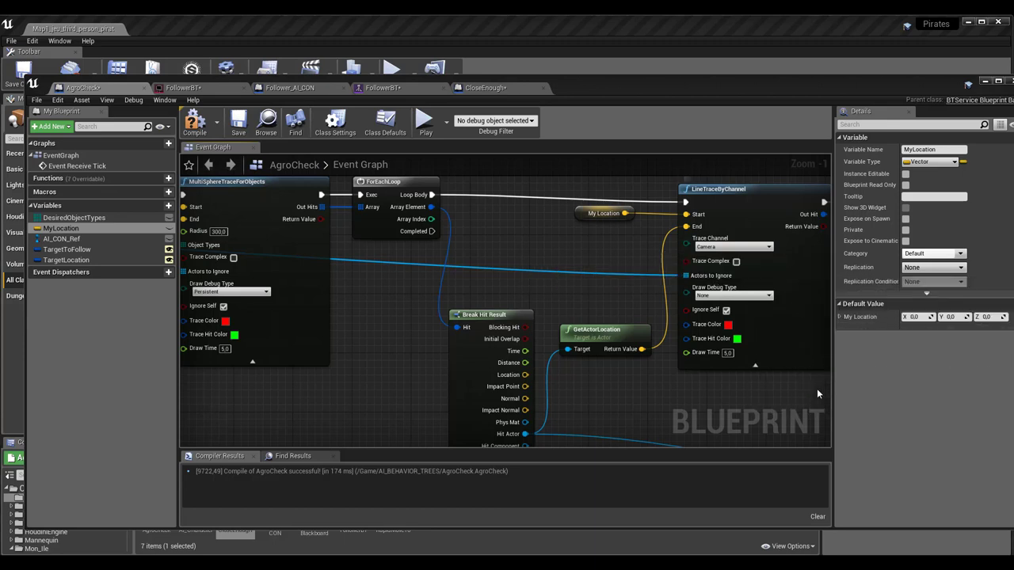
Set the LineTraceByChannel debug drawing to Persistent, compile AgroCheck, and lower its editor window.
{"action": "left_click", "coordinate": [719, 298]}
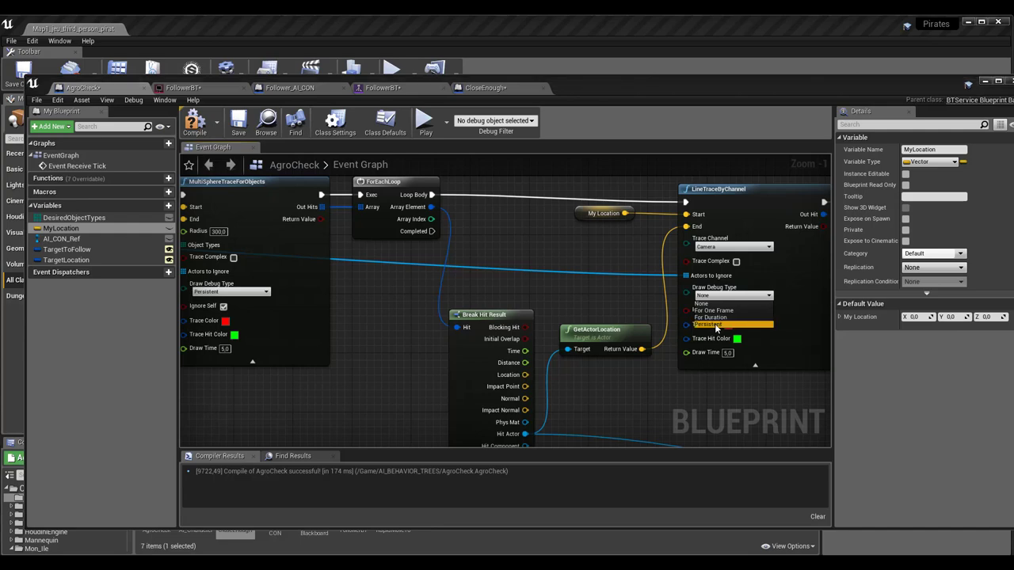
{"action": "left_click", "coordinate": [713, 324]}
{"action": "left_click", "coordinate": [204, 132]}
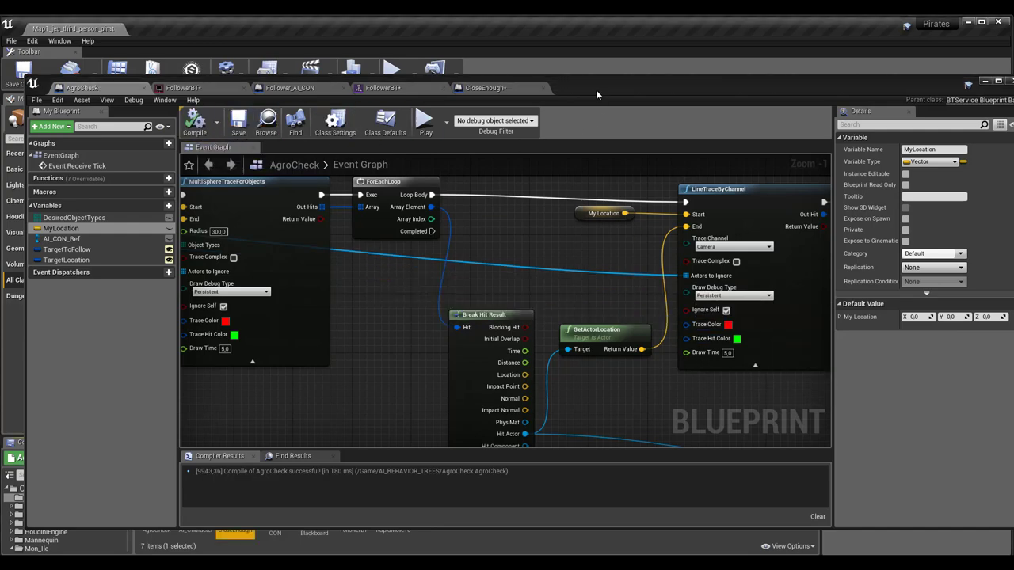
{"action": "left_click_drag", "start_coordinate": [597, 95], "coordinate": [587, 472]}
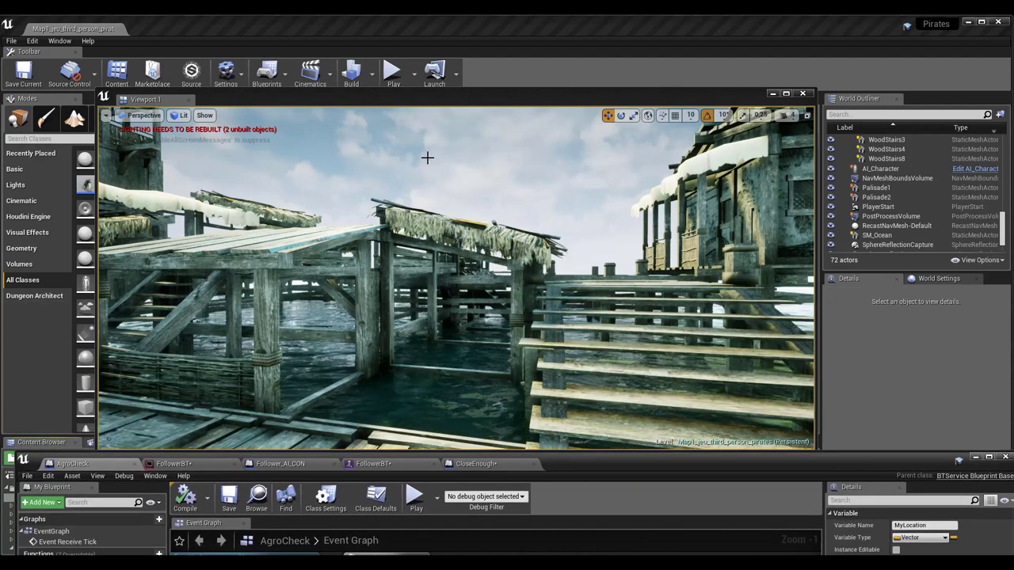
Play the level, walk the character along the dock to view the line-trace debug lines, then restore AgroCheck.
{"action": "left_click", "coordinate": [392, 71]}
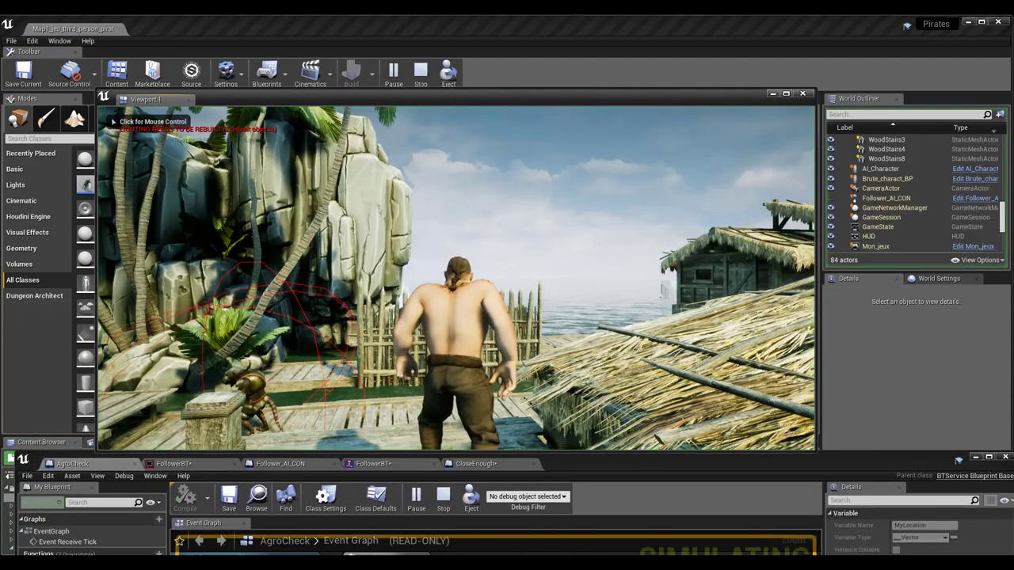
{"action": "left_click", "coordinate": [455, 277]}
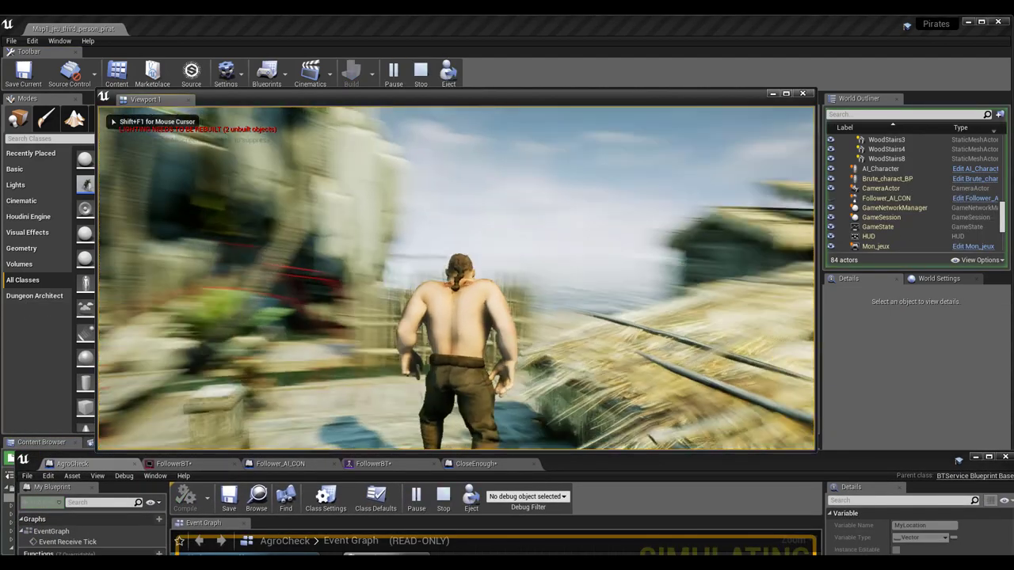
{"action": "key", "text": "w"}
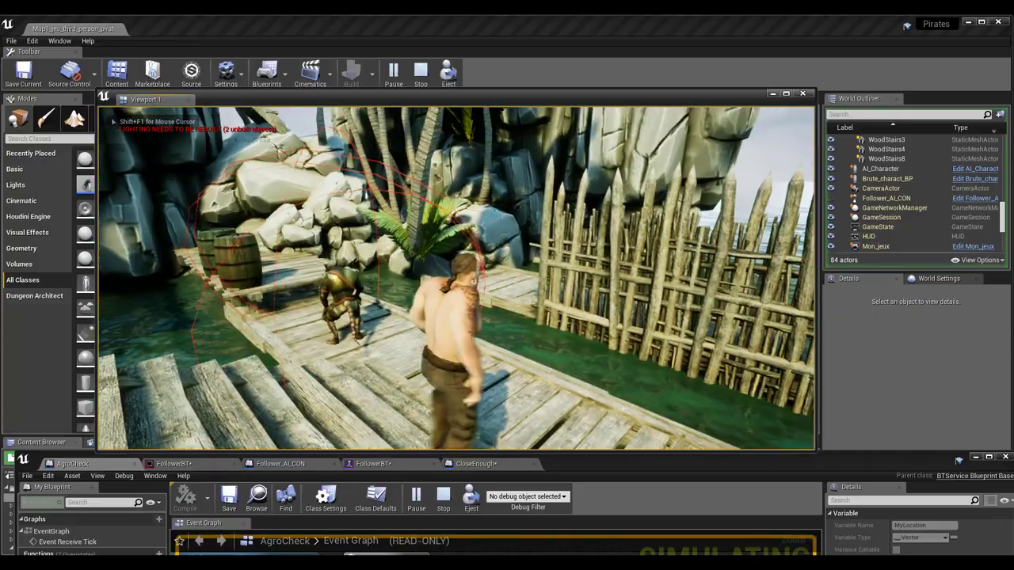
{"action": "key", "text": "w"}
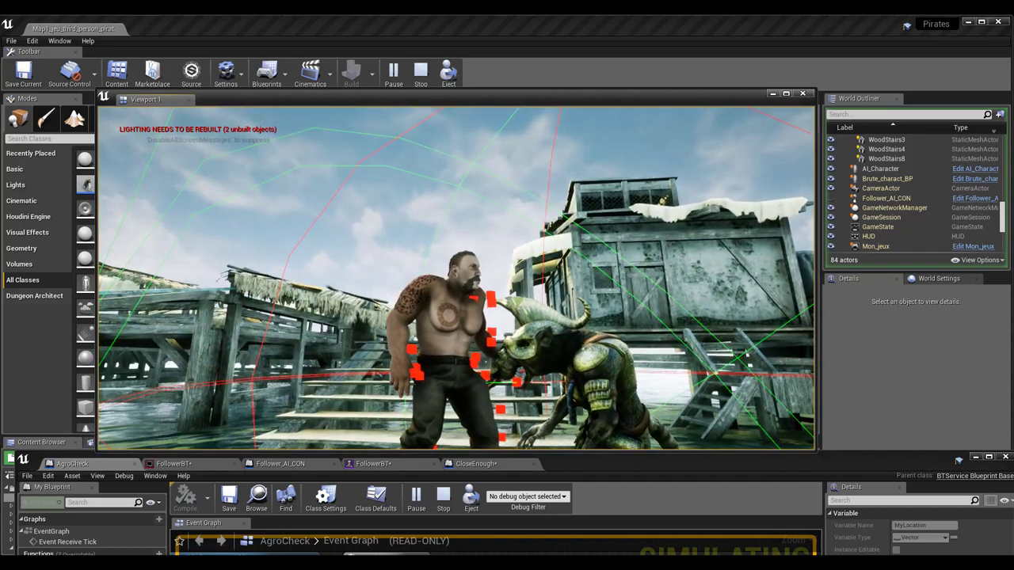
{"action": "key", "text": "Escape"}
{"action": "double_click", "coordinate": [730, 465]}
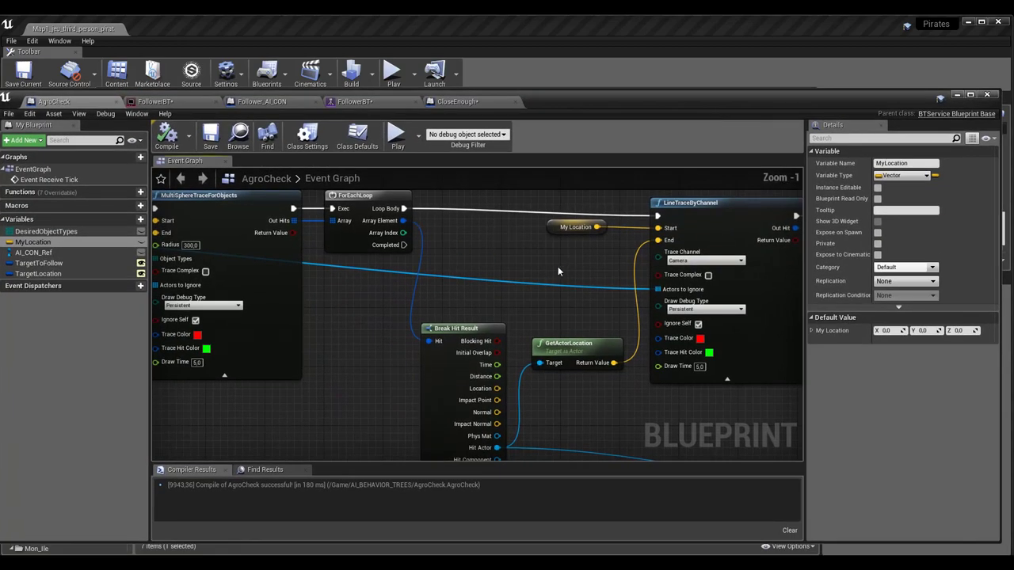
{"action": "right_click_drag", "start_coordinate": [581, 267], "coordinate": [493, 258]}
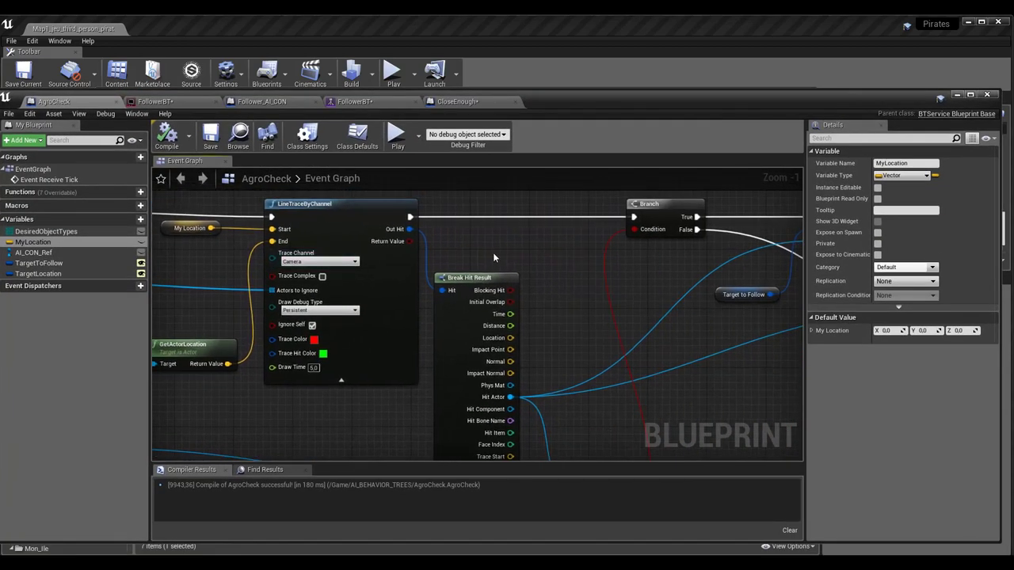
{"action": "right_click_drag", "start_coordinate": [560, 245], "coordinate": [453, 268]}
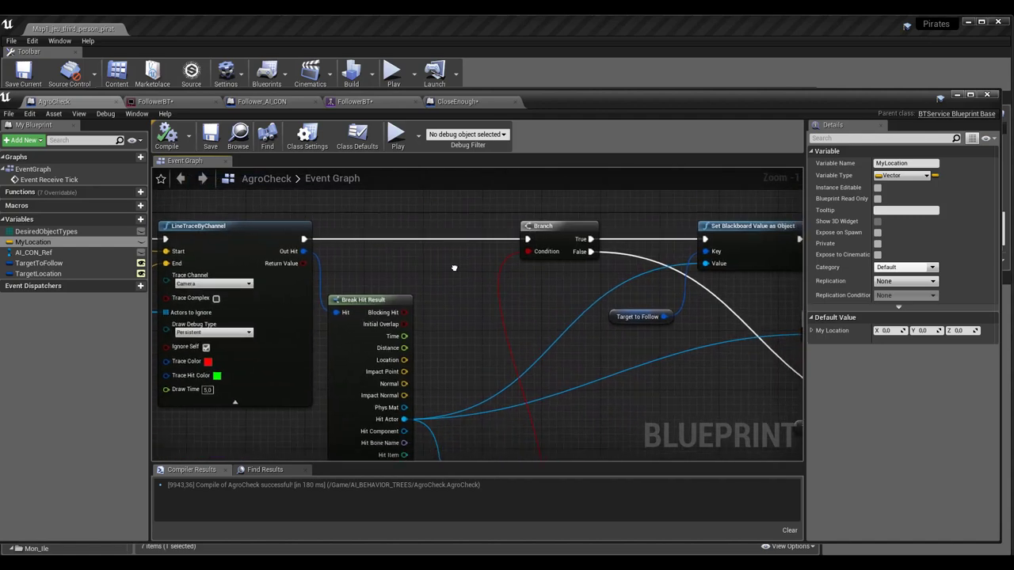
{"action": "mouse_move", "coordinate": [763, 294]}
{"action": "right_mouse_down"}
{"action": "mouse_move", "coordinate": [607, 292]}
{"action": "mouse_move", "coordinate": [685, 277]}
{"action": "right_mouse_up"}
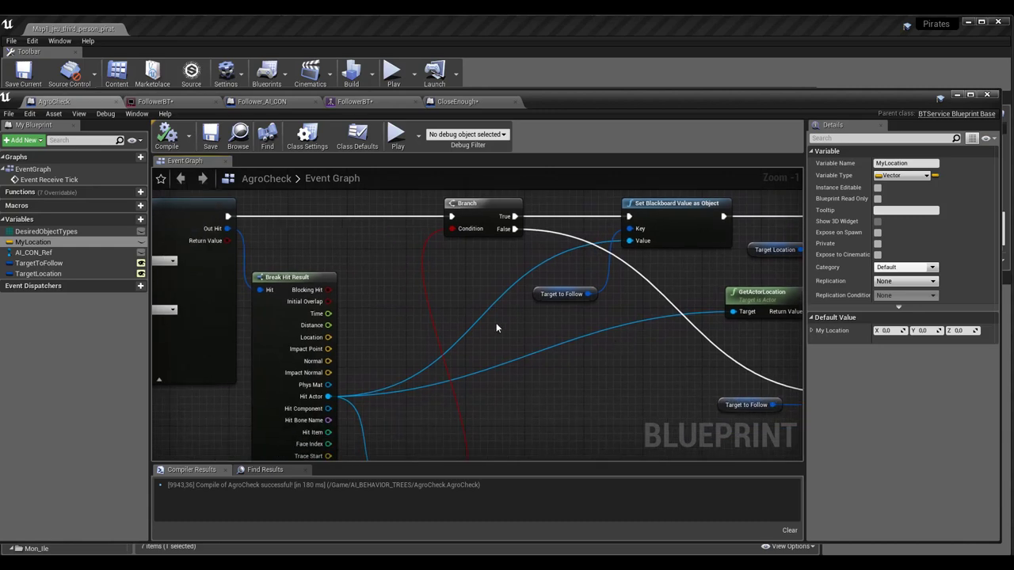
{"action": "right_click_drag", "start_coordinate": [502, 331], "coordinate": [670, 225]}
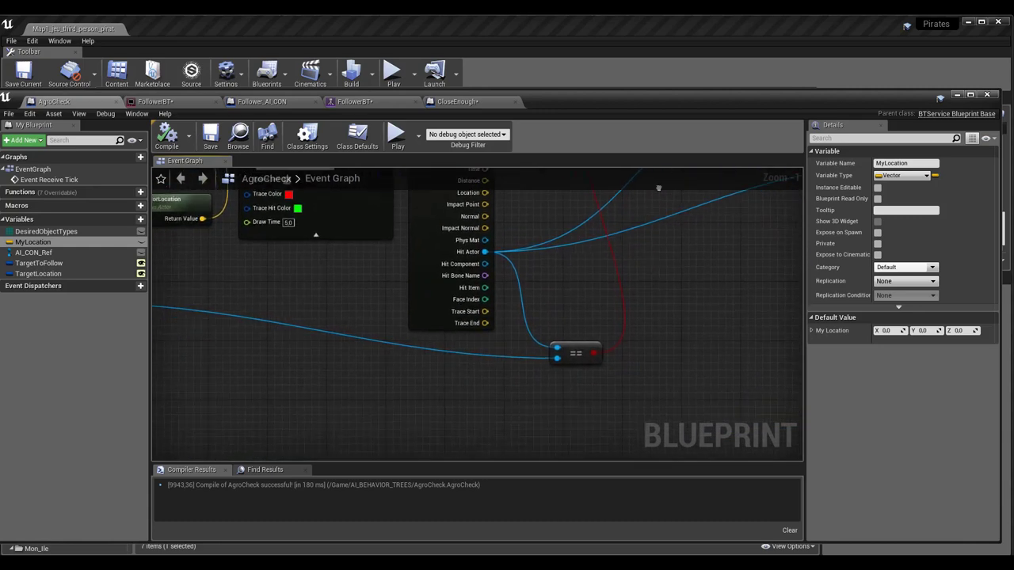
{"action": "scroll", "coordinate": [339, 296], "scroll_direction": "down", "scroll_amount": 2}
{"action": "mouse_move", "coordinate": [318, 301]}
{"action": "right_mouse_down"}
{"action": "mouse_move", "coordinate": [536, 359]}
{"action": "mouse_move", "coordinate": [417, 347]}
{"action": "right_mouse_up"}
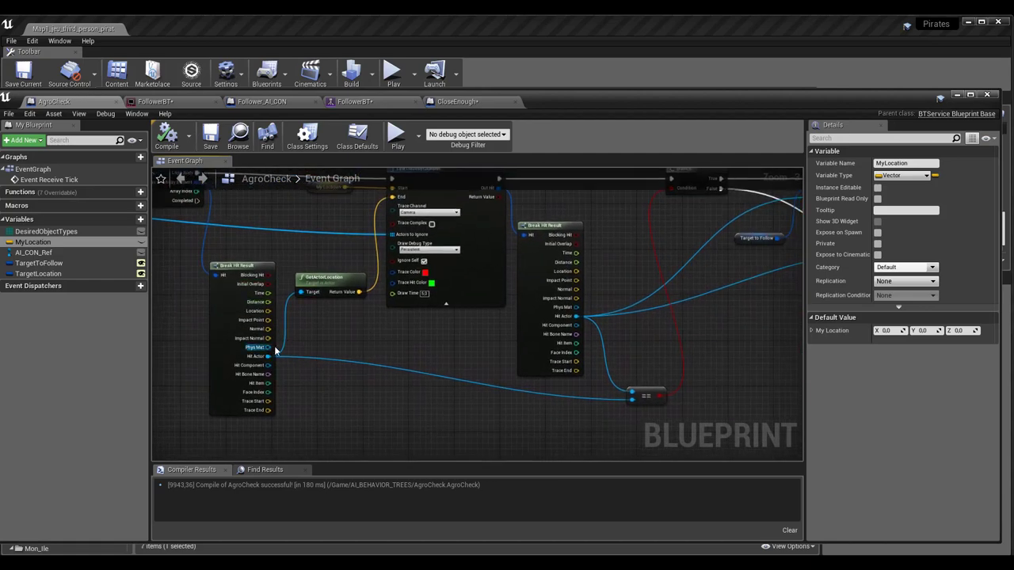
{"action": "right_click_drag", "start_coordinate": [714, 335], "coordinate": [820, 354]}
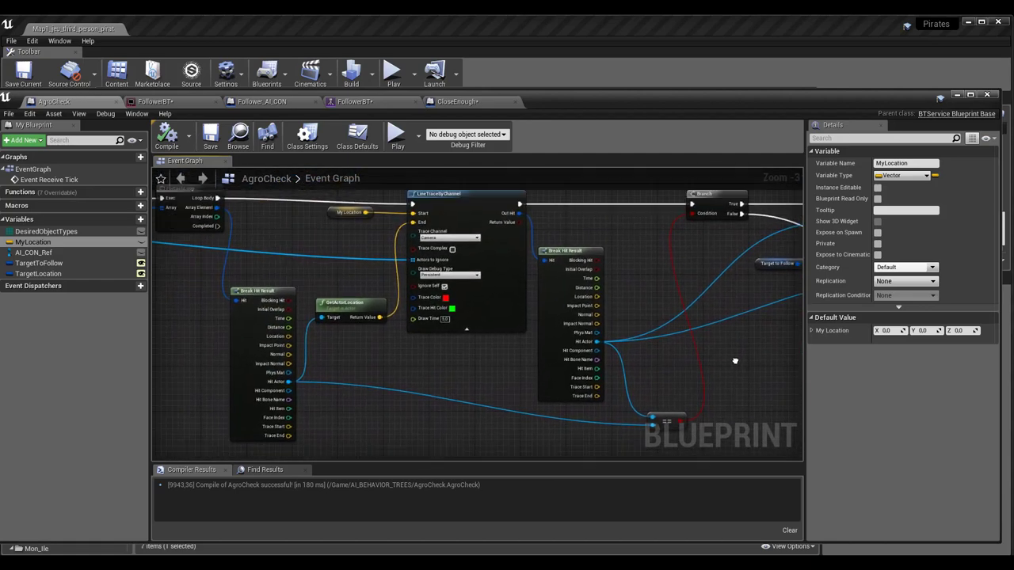
{"action": "right_click_drag", "start_coordinate": [252, 286], "coordinate": [377, 343]}
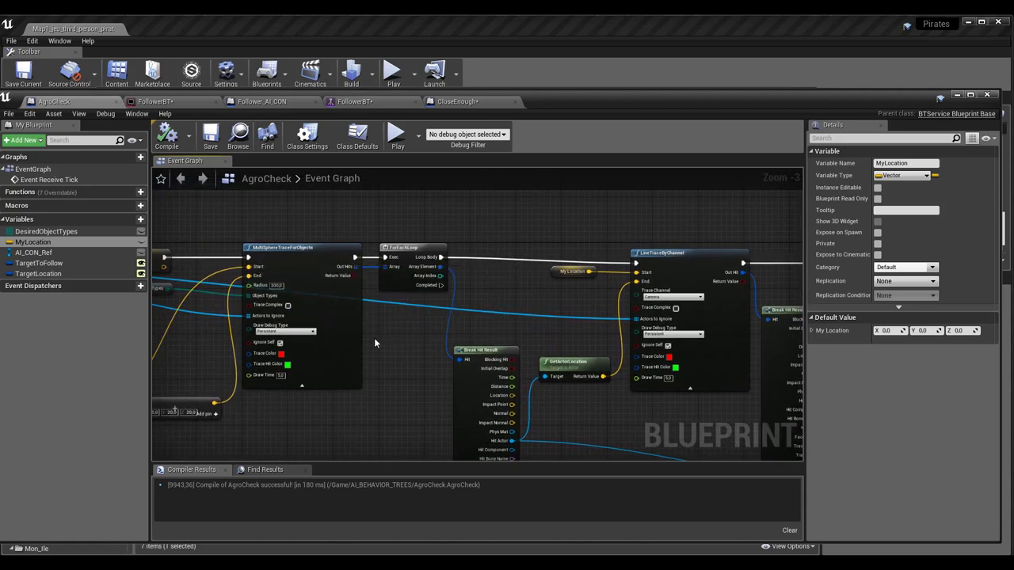
{"action": "scroll", "coordinate": [421, 371], "scroll_direction": "up", "scroll_amount": 3}
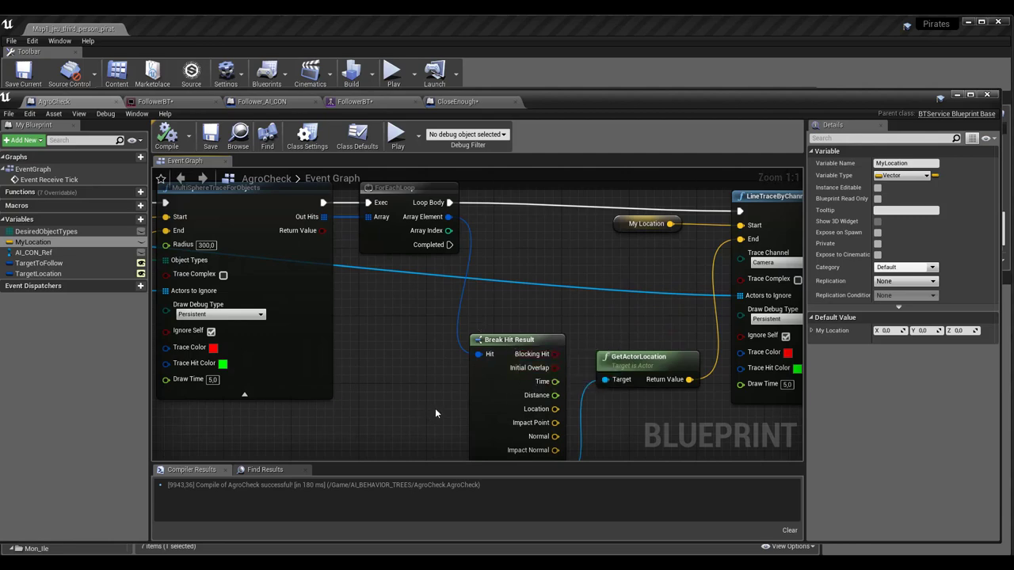
{"action": "right_click_drag", "start_coordinate": [434, 413], "coordinate": [444, 362]}
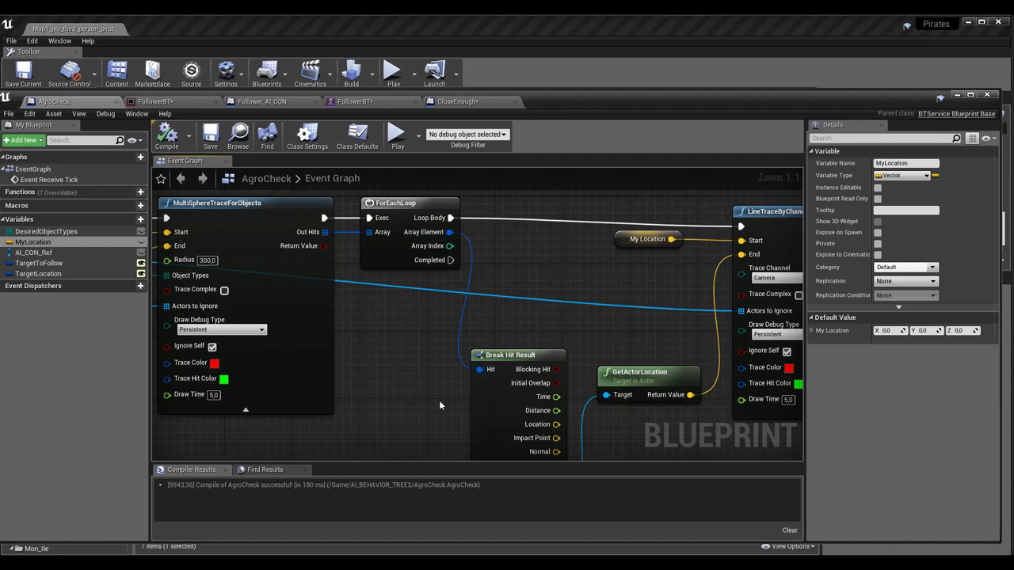
{"action": "right_click_drag", "start_coordinate": [440, 405], "coordinate": [341, 229]}
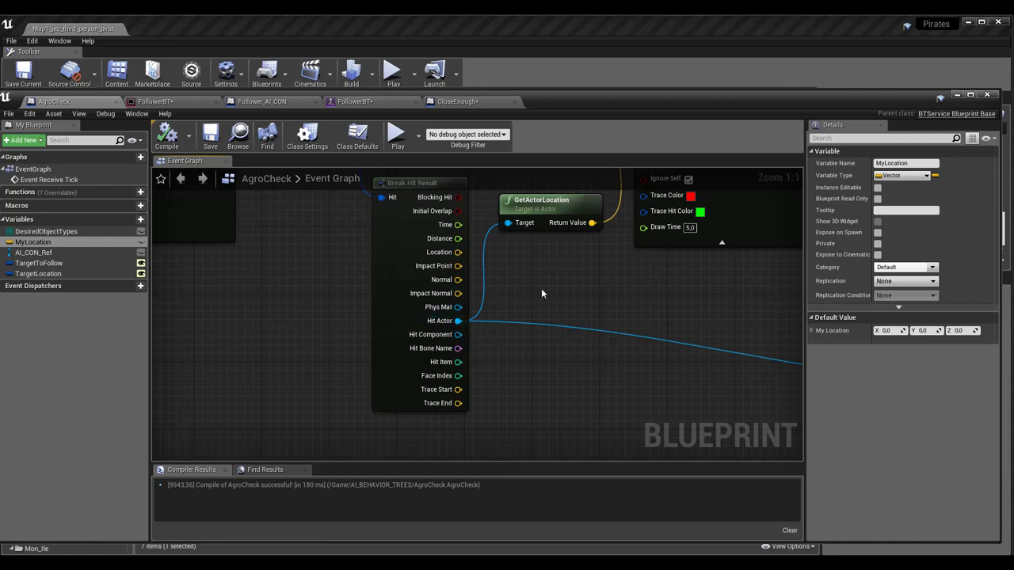
{"action": "right_click_drag", "start_coordinate": [541, 294], "coordinate": [469, 439]}
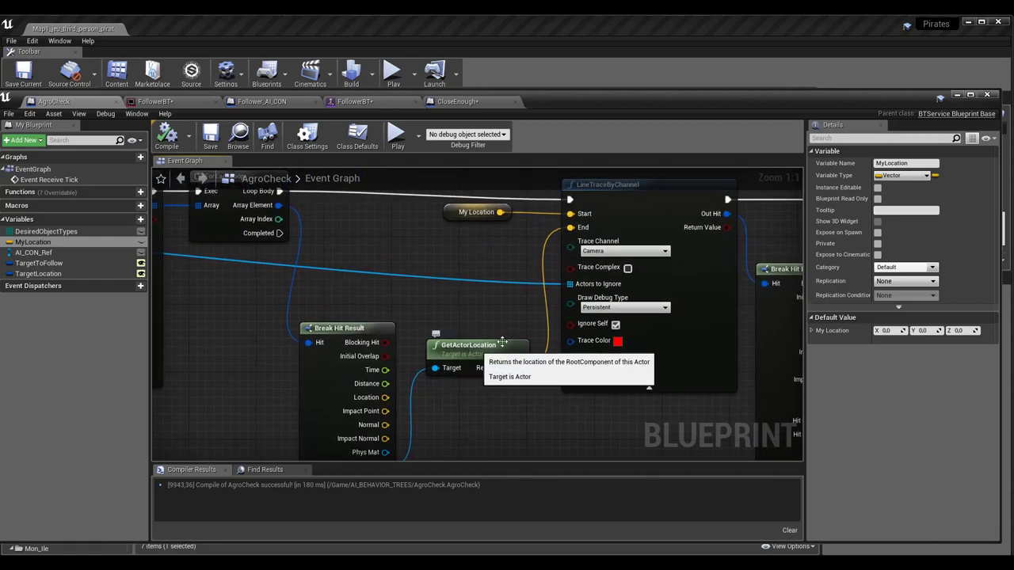
{"action": "right_click_drag", "start_coordinate": [542, 434], "coordinate": [251, 241]}
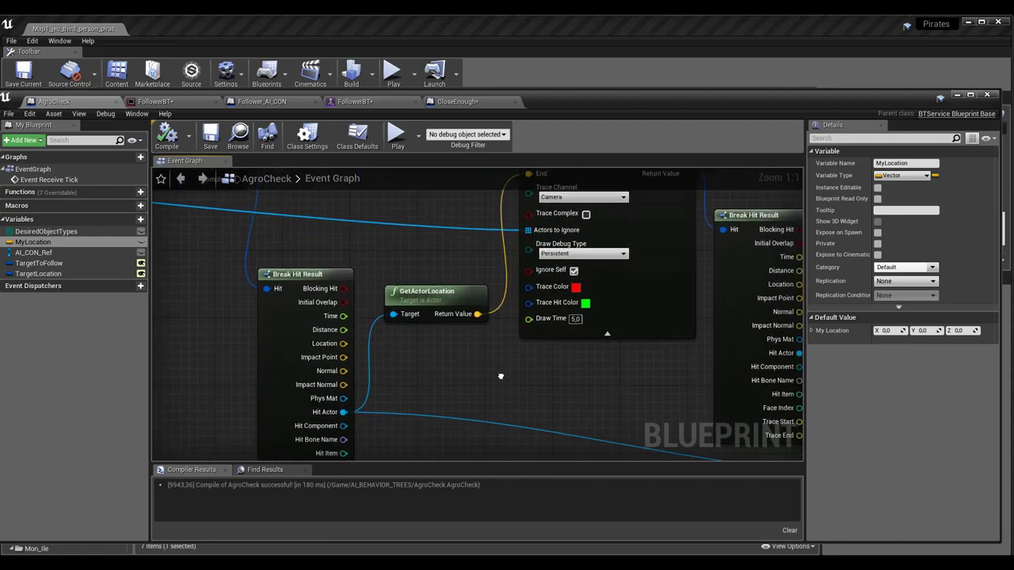
{"action": "right_click_drag", "start_coordinate": [499, 369], "coordinate": [299, 328]}
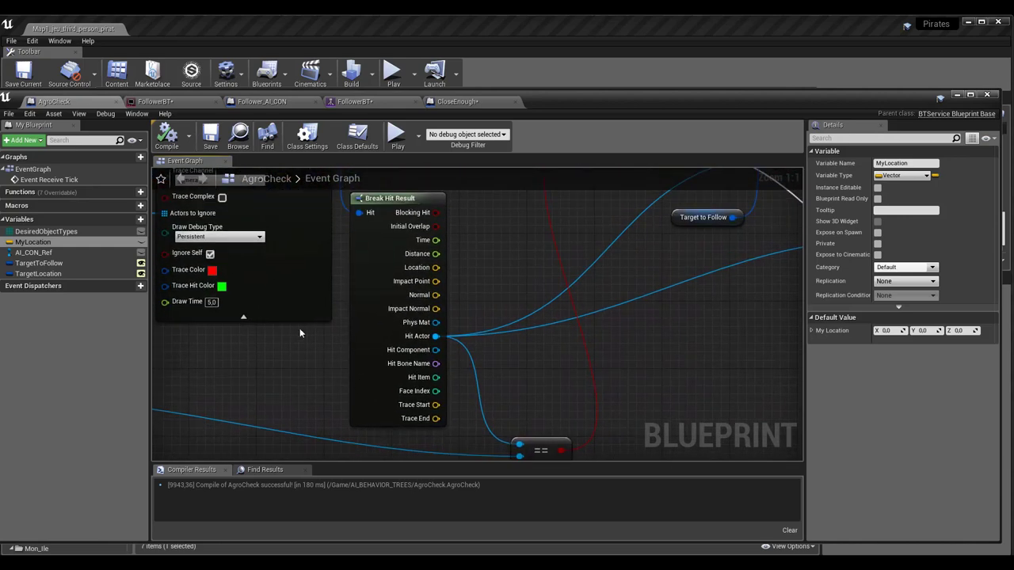
{"action": "scroll", "coordinate": [316, 333], "scroll_direction": "down", "scroll_amount": 1}
{"action": "scroll", "coordinate": [324, 348], "scroll_direction": "down", "scroll_amount": 1}
{"action": "right_click_drag", "start_coordinate": [243, 184], "coordinate": [287, 229]}
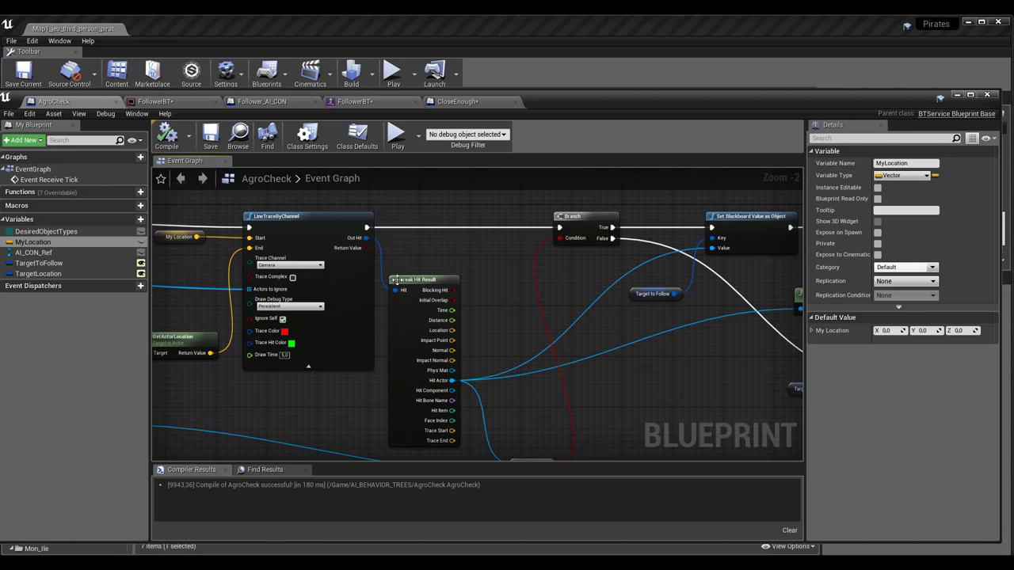
{"action": "right_click_drag", "start_coordinate": [485, 360], "coordinate": [476, 275]}
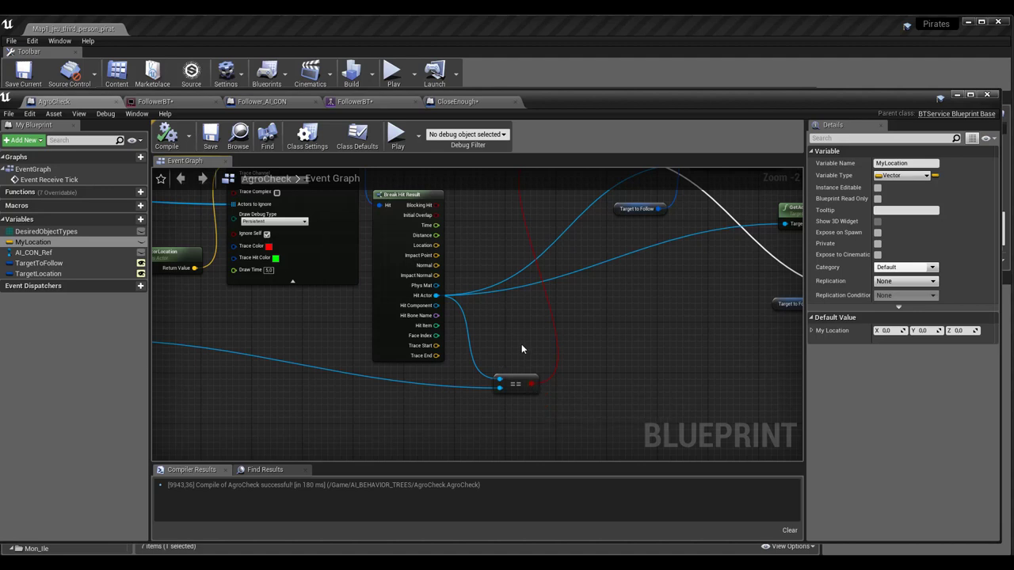
{"action": "right_click_drag", "start_coordinate": [521, 344], "coordinate": [506, 417]}
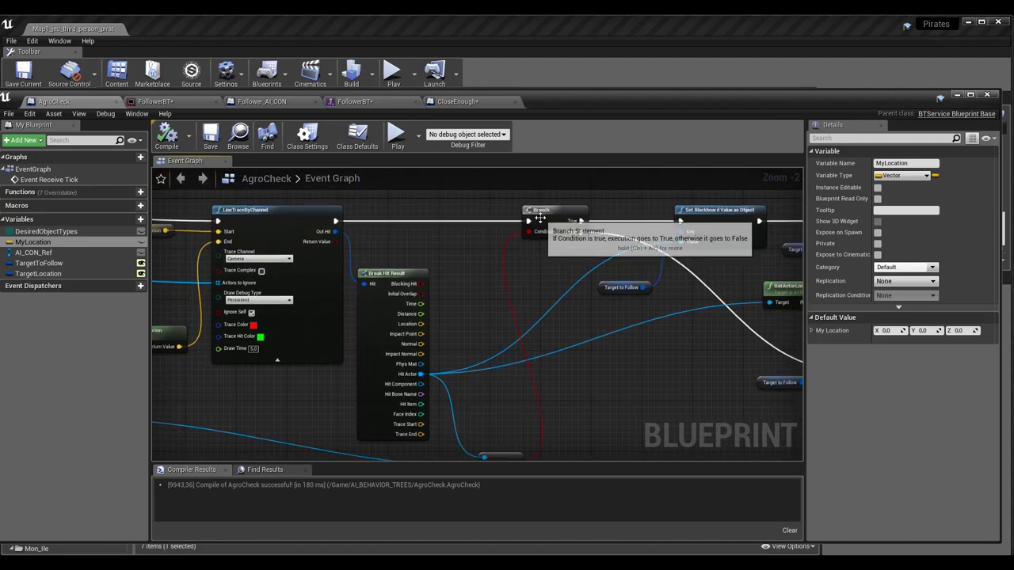
{"action": "right_click_drag", "start_coordinate": [703, 271], "coordinate": [547, 346]}
{"action": "scroll", "coordinate": [546, 341], "scroll_direction": "up", "scroll_amount": 2}
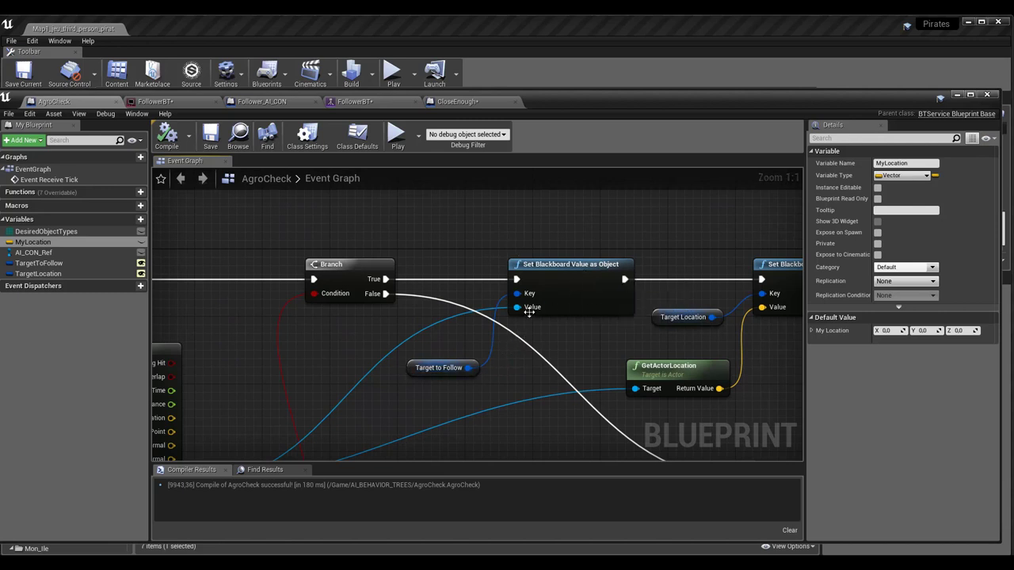
{"action": "mouse_move", "coordinate": [532, 320]}
{"action": "right_mouse_down"}
{"action": "mouse_move", "coordinate": [656, 252]}
{"action": "mouse_move", "coordinate": [495, 357]}
{"action": "right_mouse_up"}
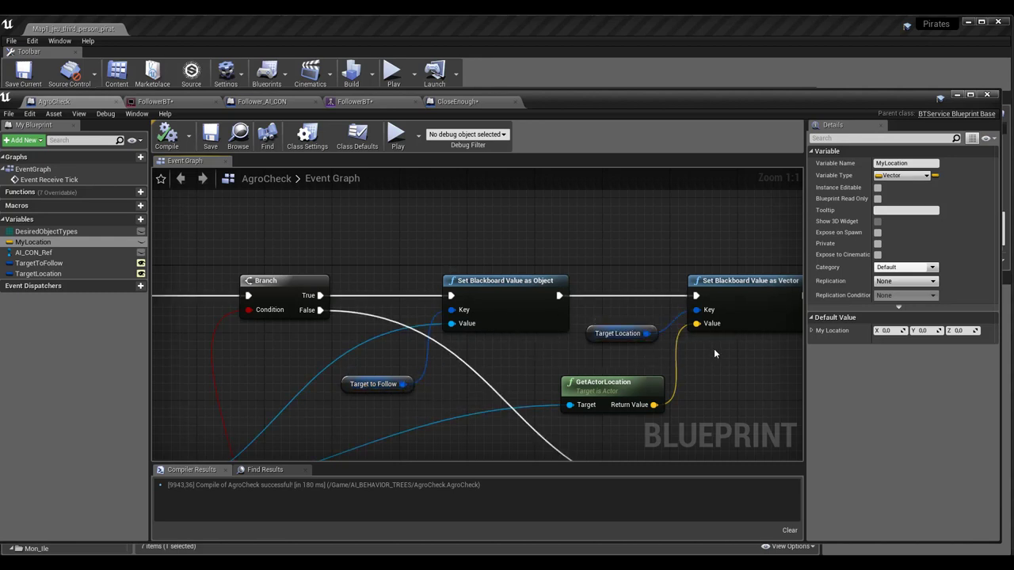
{"action": "right_click_drag", "start_coordinate": [726, 310], "coordinate": [677, 285]}
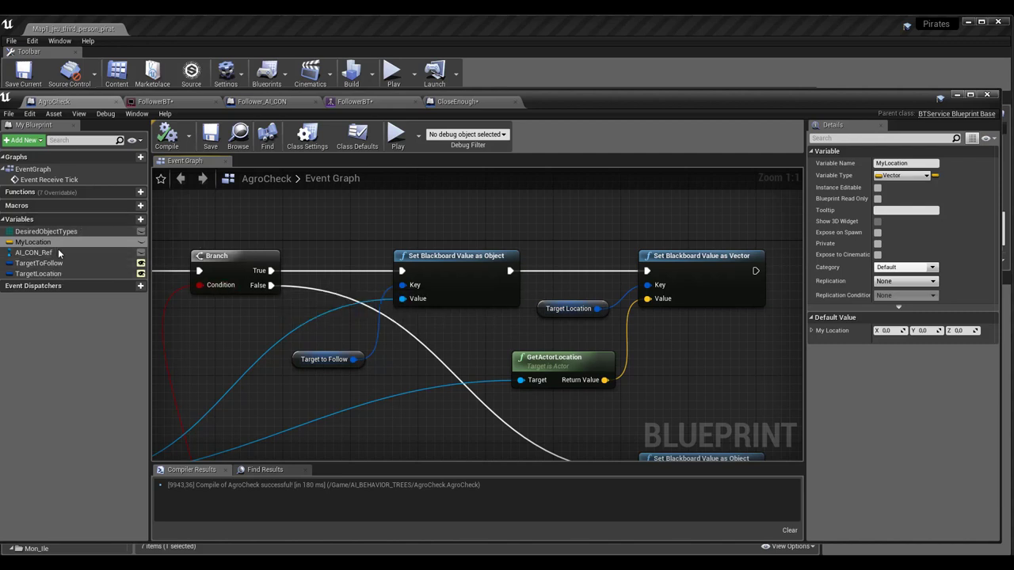
{"action": "left_click", "coordinate": [368, 106]}
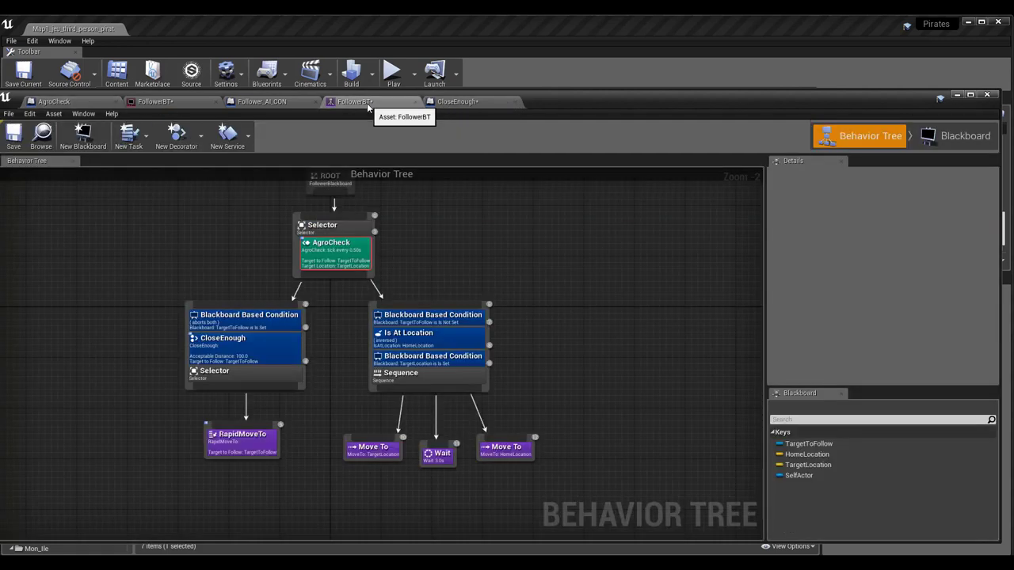
{"action": "left_click", "coordinate": [954, 136]}
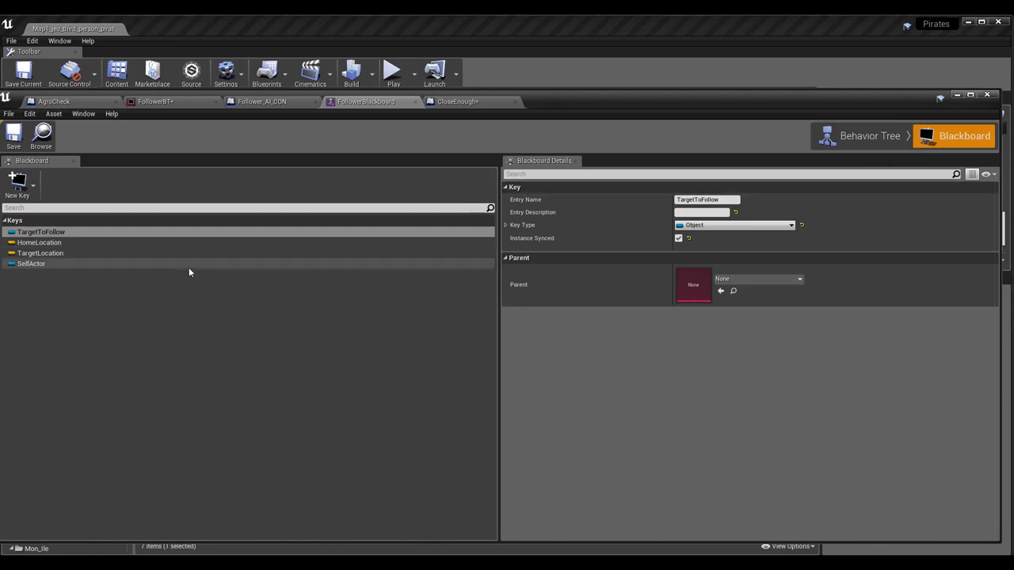
{"action": "double_click", "coordinate": [47, 233]}
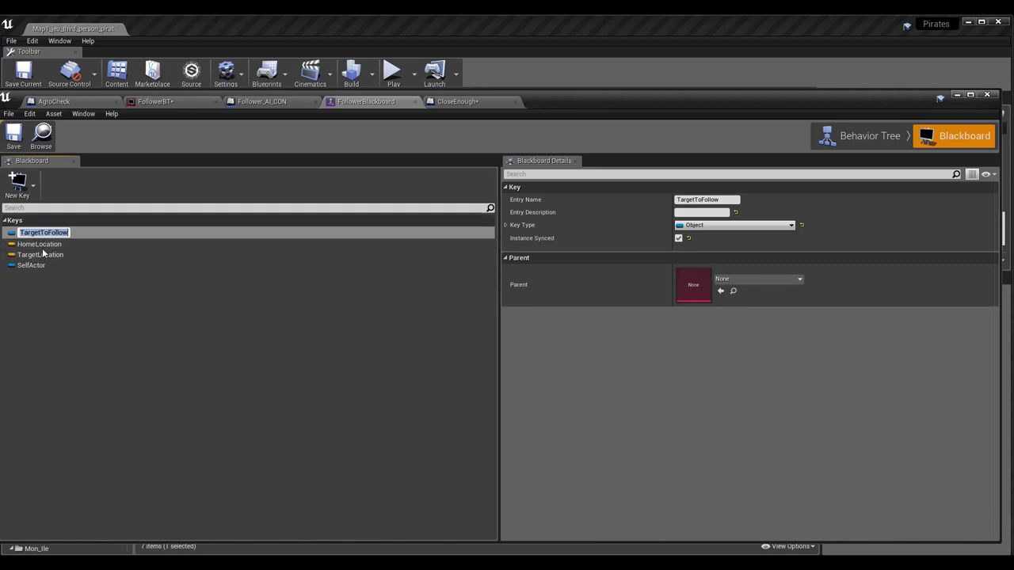
{"action": "left_click", "coordinate": [43, 243]}
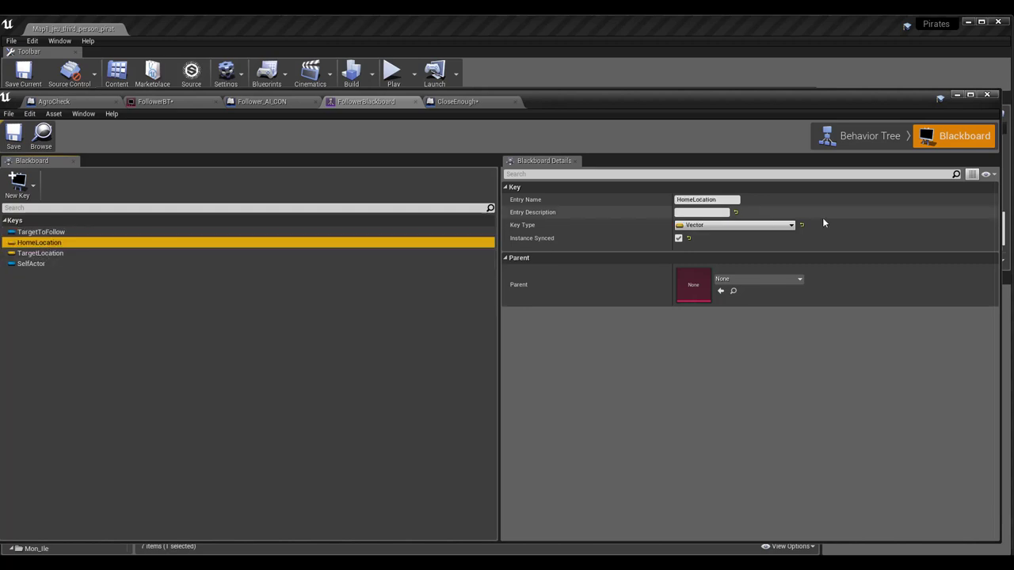
{"action": "left_click", "coordinate": [867, 135]}
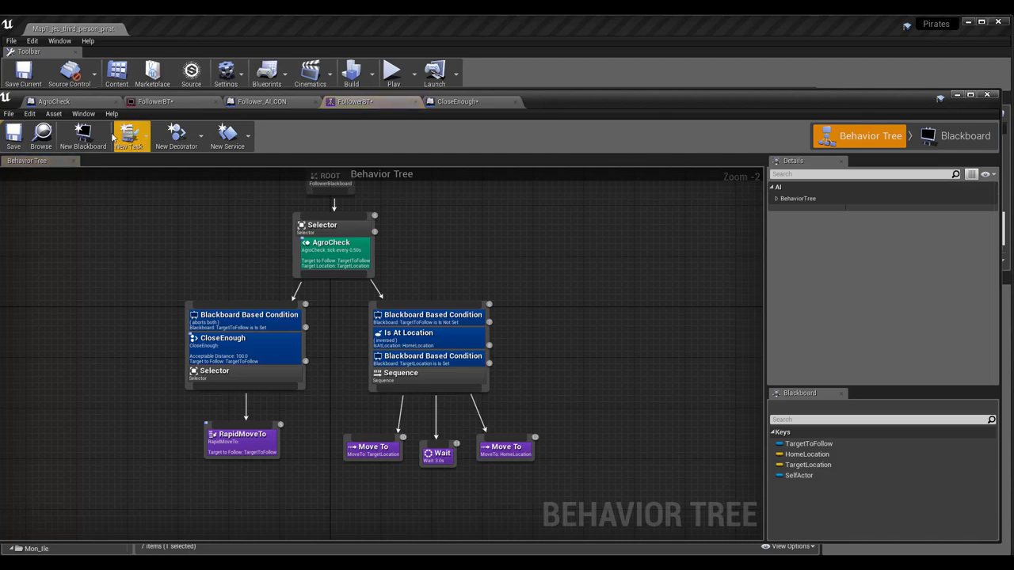
{"action": "left_click", "coordinate": [94, 106]}
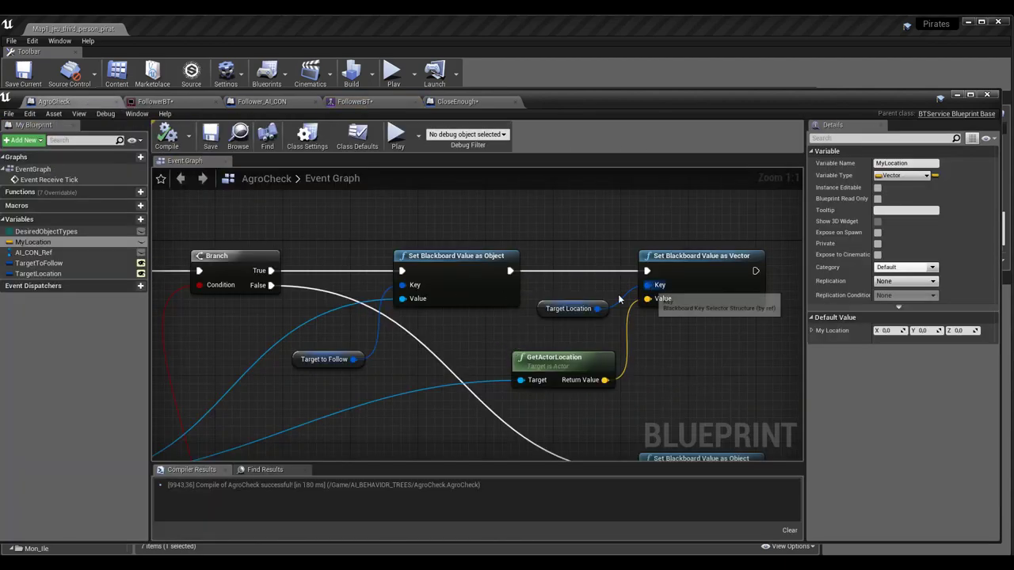
Reposition the AgroCheck editor window so the level viewport stays visible alongside it.
{"action": "left_click_drag", "start_coordinate": [543, 101], "coordinate": [720, 259]}
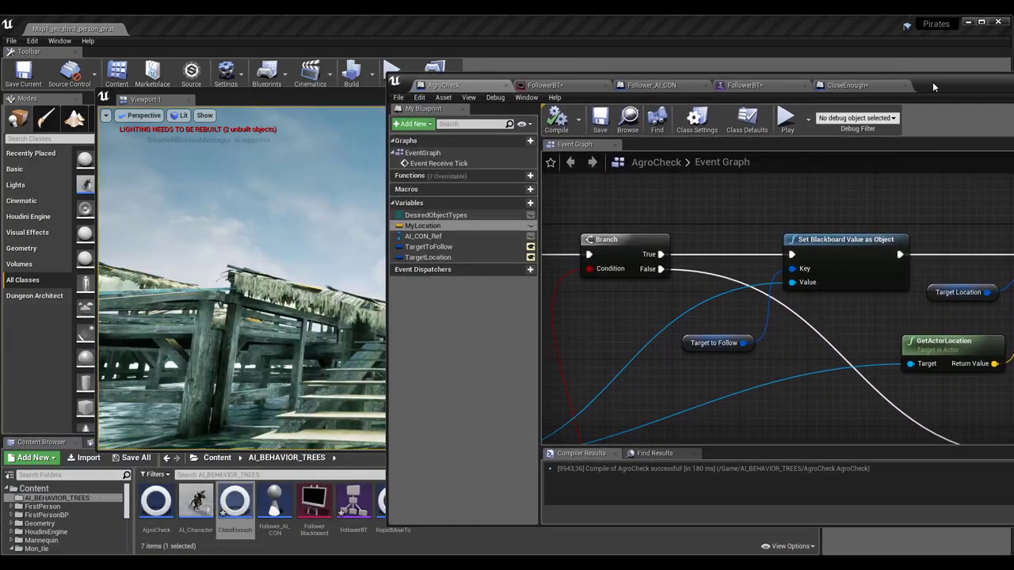
{"action": "mouse_move", "coordinate": [720, 258]}
{"action": "left_mouse_down"}
{"action": "mouse_move", "coordinate": [928, 82]}
{"action": "mouse_move", "coordinate": [437, 185]}
{"action": "mouse_move", "coordinate": [482, 220]}
{"action": "left_mouse_up"}
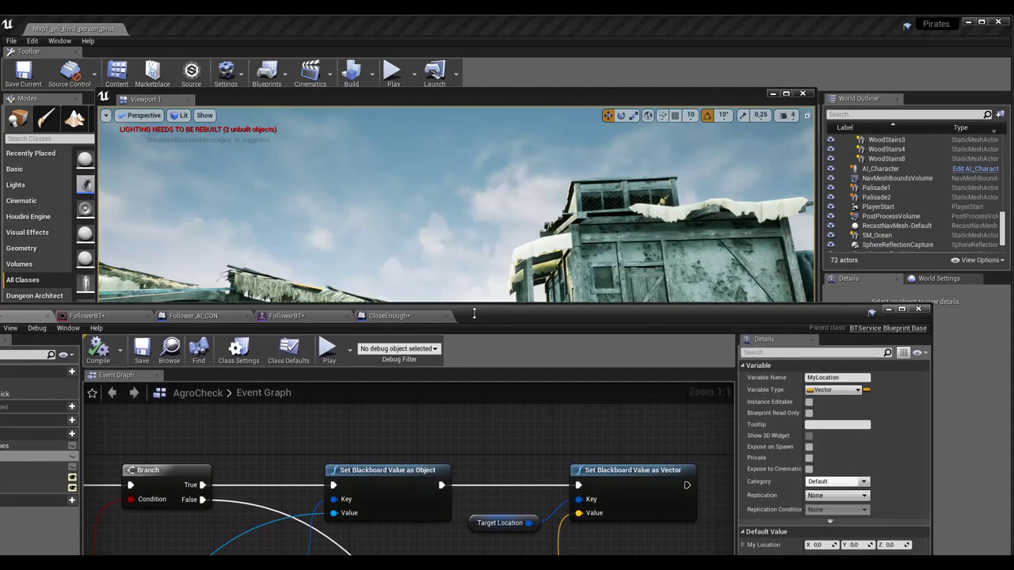
{"action": "left_click_drag", "start_coordinate": [483, 214], "coordinate": [476, 395]}
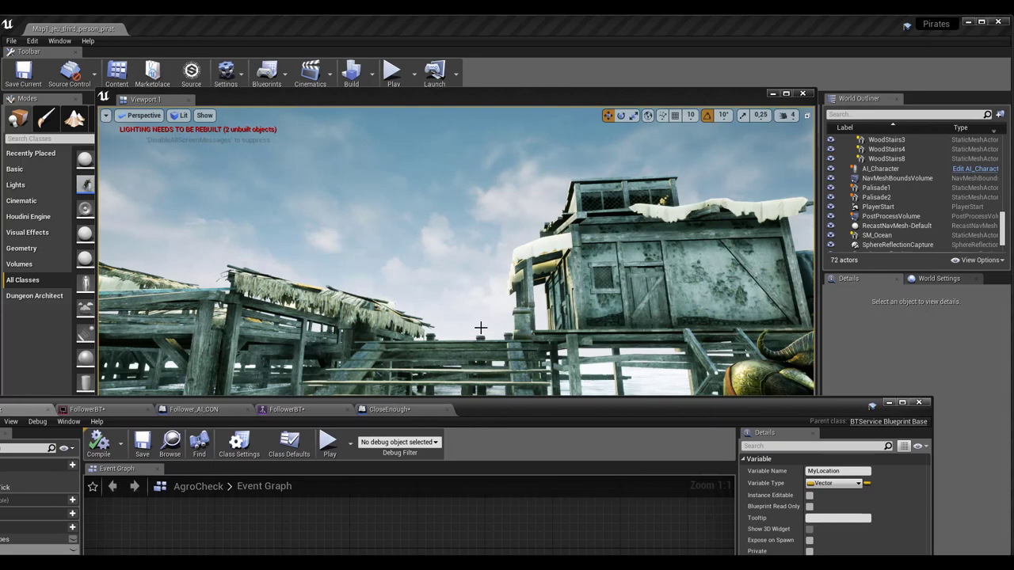
{"action": "right_click_drag", "start_coordinate": [480, 327], "coordinate": [480, 340]}
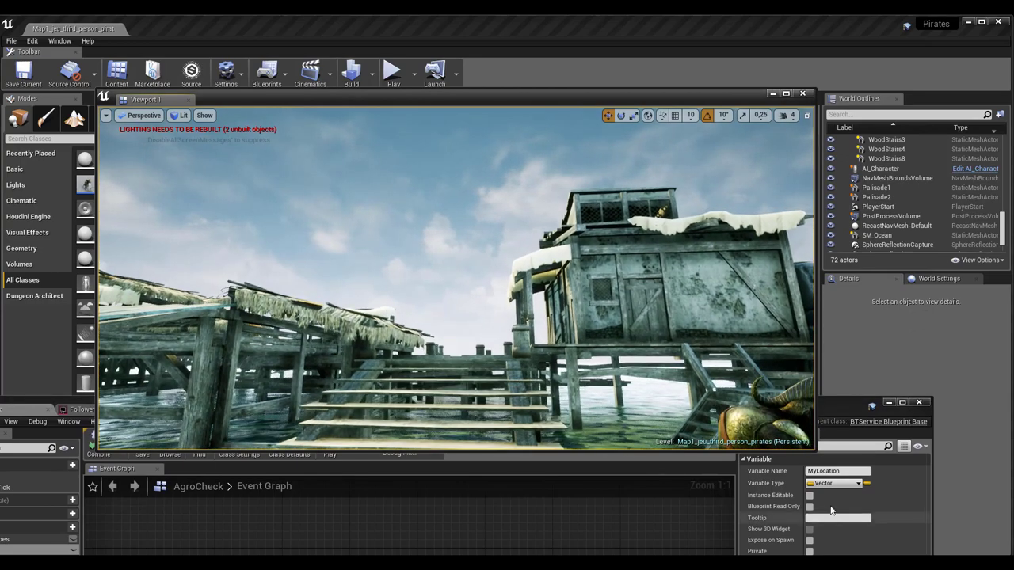
{"action": "left_click", "coordinate": [824, 425]}
{"action": "left_click_drag", "start_coordinate": [688, 404], "coordinate": [780, 142]}
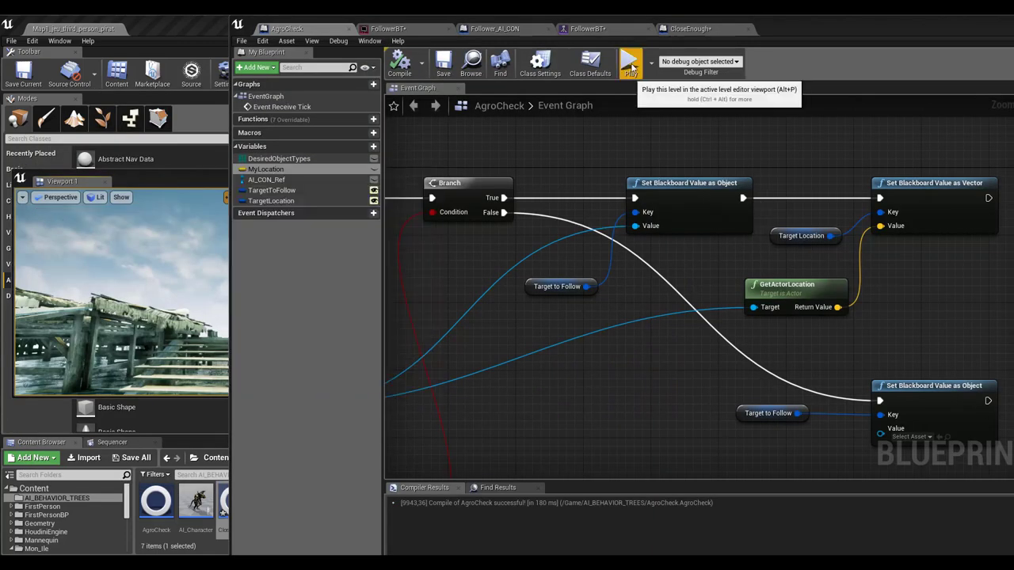
Simulate the level with the debug filter set to AgroCheck_C_0 on Follower_AI_CON.
{"action": "left_click", "coordinate": [628, 63]}
{"action": "left_click", "coordinate": [741, 63]}
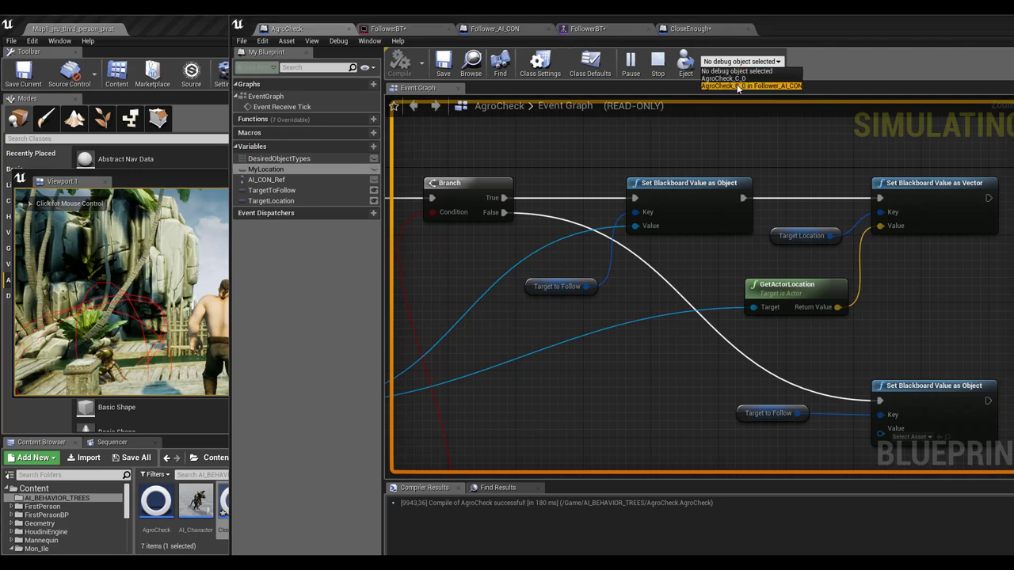
{"action": "left_click", "coordinate": [736, 84]}
{"action": "left_click", "coordinate": [158, 279]}
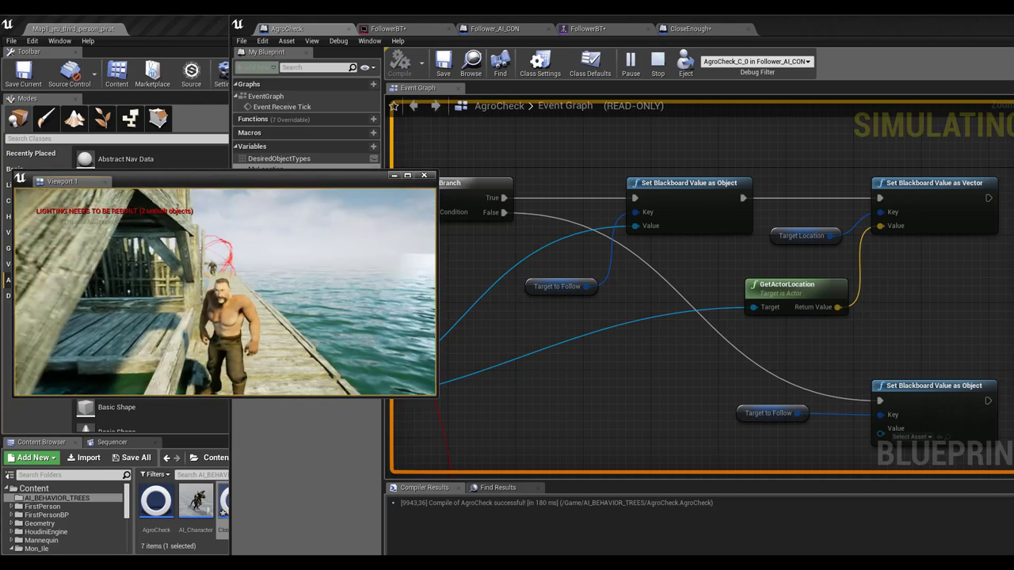
Stop the simulation, close the floating Viewport 1 window, and shift the AgroCheck editor left.
{"action": "key", "text": "Escape"}
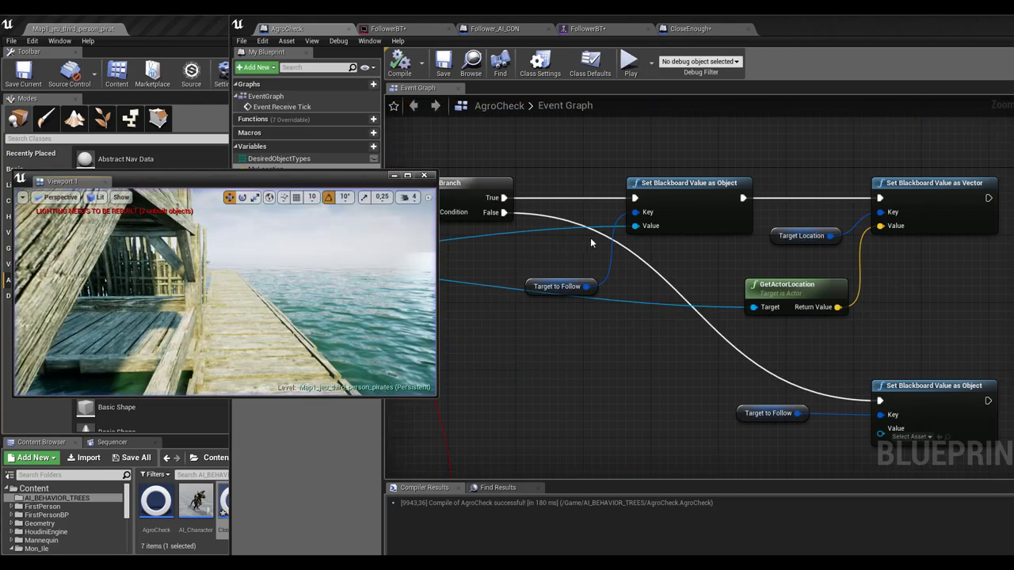
{"action": "mouse_move", "coordinate": [355, 192]}
{"action": "left_mouse_down"}
{"action": "mouse_move", "coordinate": [478, 273]}
{"action": "mouse_move", "coordinate": [462, 258]}
{"action": "left_mouse_up"}
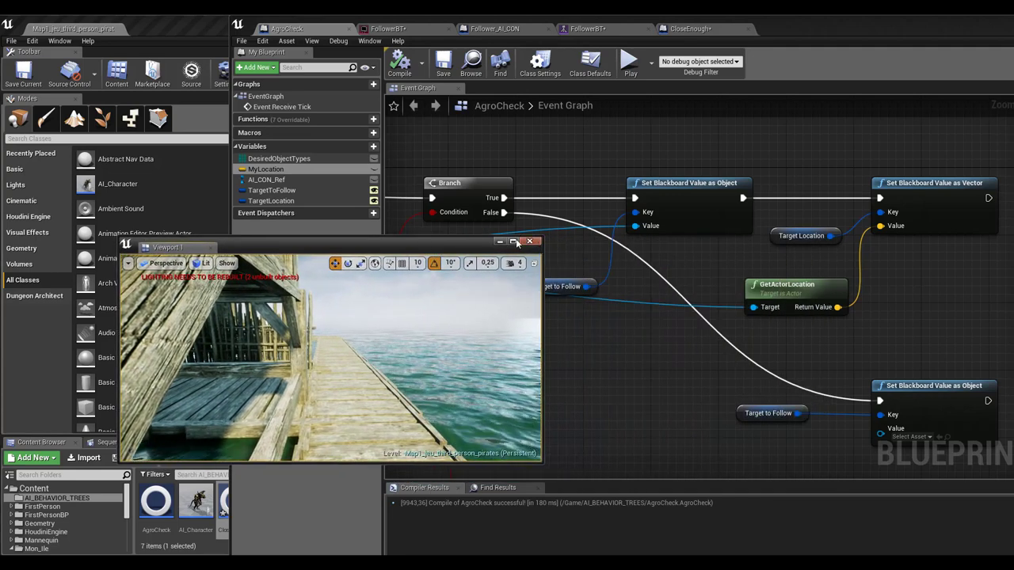
{"action": "left_click_drag", "start_coordinate": [533, 245], "coordinate": [507, 212]}
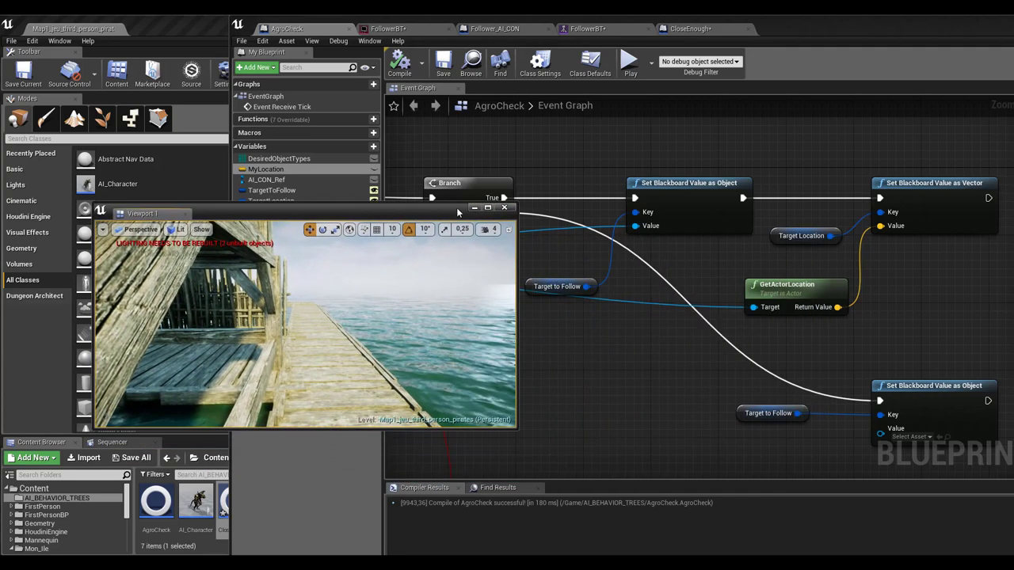
{"action": "left_click", "coordinate": [503, 208]}
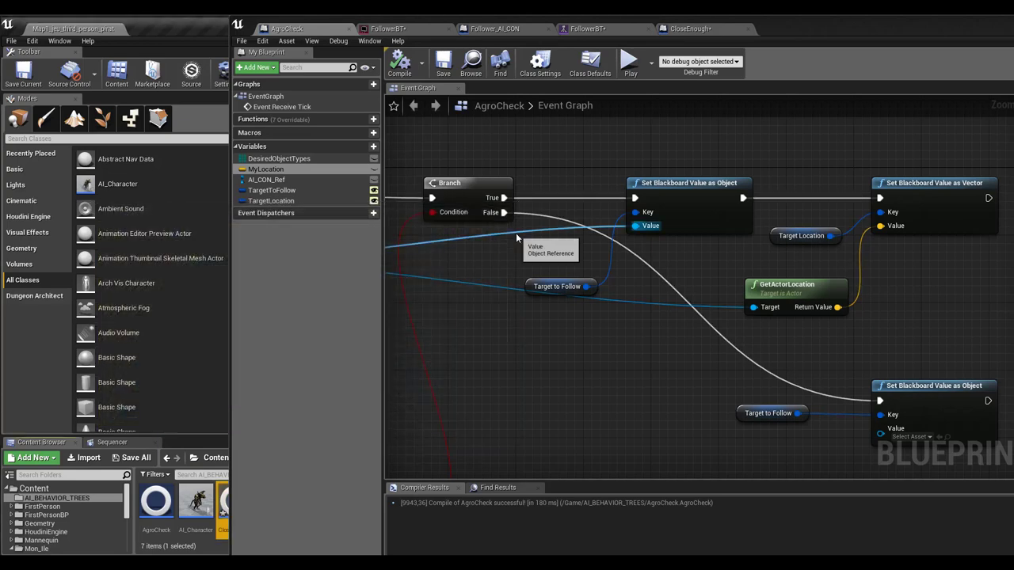
{"action": "mouse_move", "coordinate": [809, 25]}
{"action": "left_mouse_down"}
{"action": "mouse_move", "coordinate": [540, 57]}
{"action": "mouse_move", "coordinate": [590, 68]}
{"action": "left_mouse_up"}
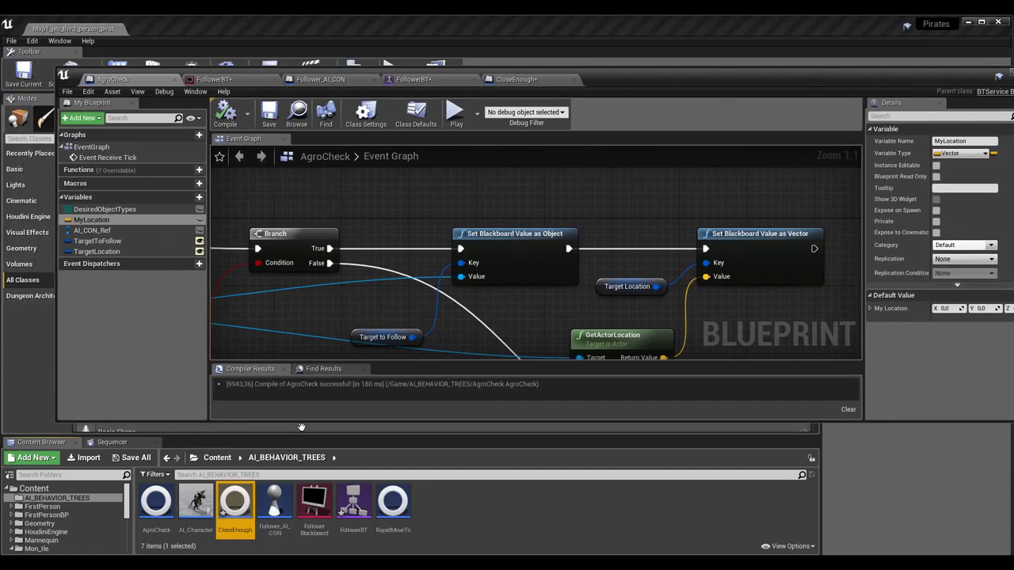
Bring up the FollowerBT behavior tree, showing RapidMoveTo under CloseEnough and the Move To, Wait, Move To sequence.
{"action": "left_click", "coordinate": [412, 79]}
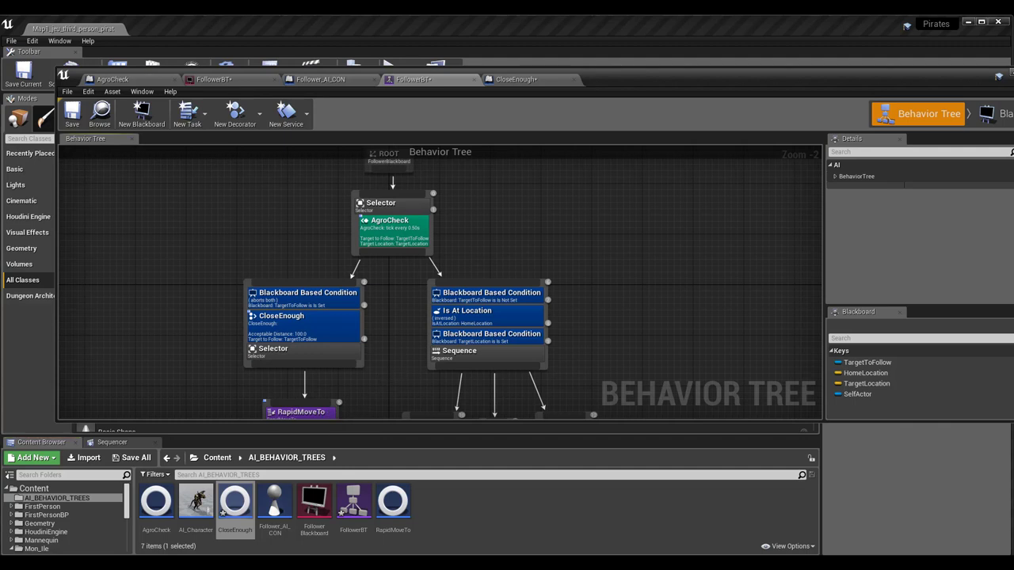
{"action": "right_click_drag", "start_coordinate": [398, 374], "coordinate": [337, 345]}
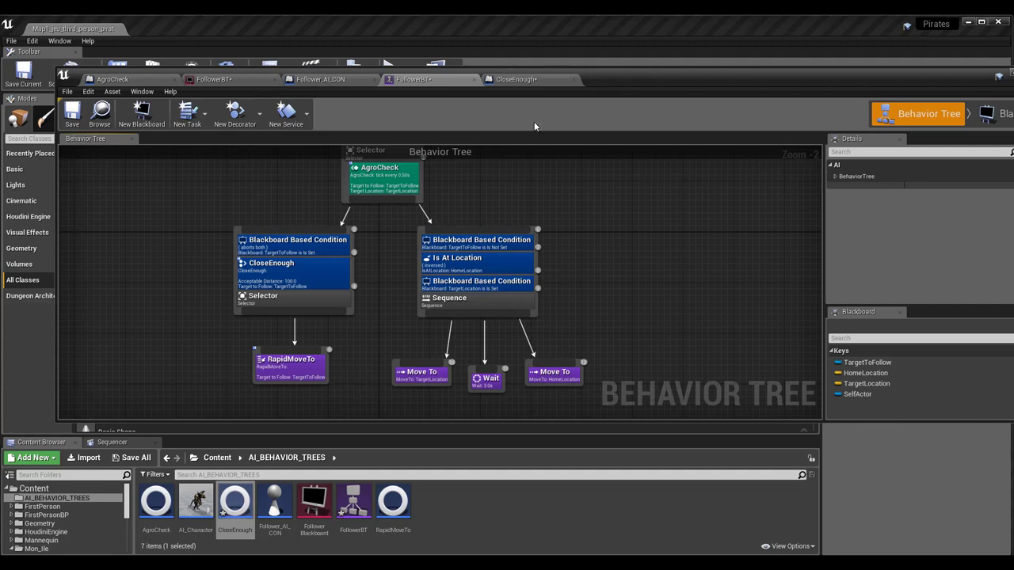
{"action": "left_click_drag", "start_coordinate": [612, 79], "coordinate": [602, 67]}
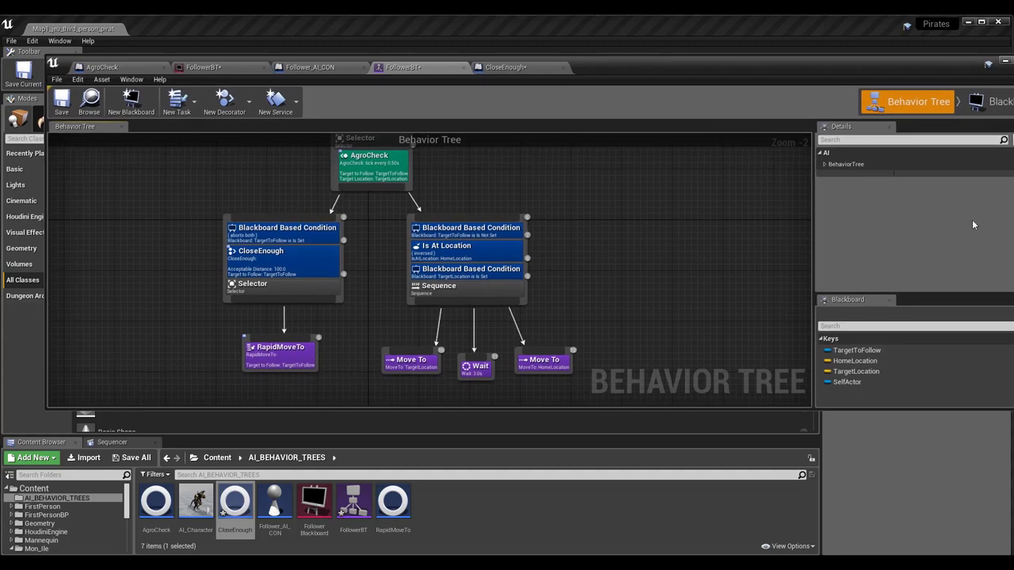